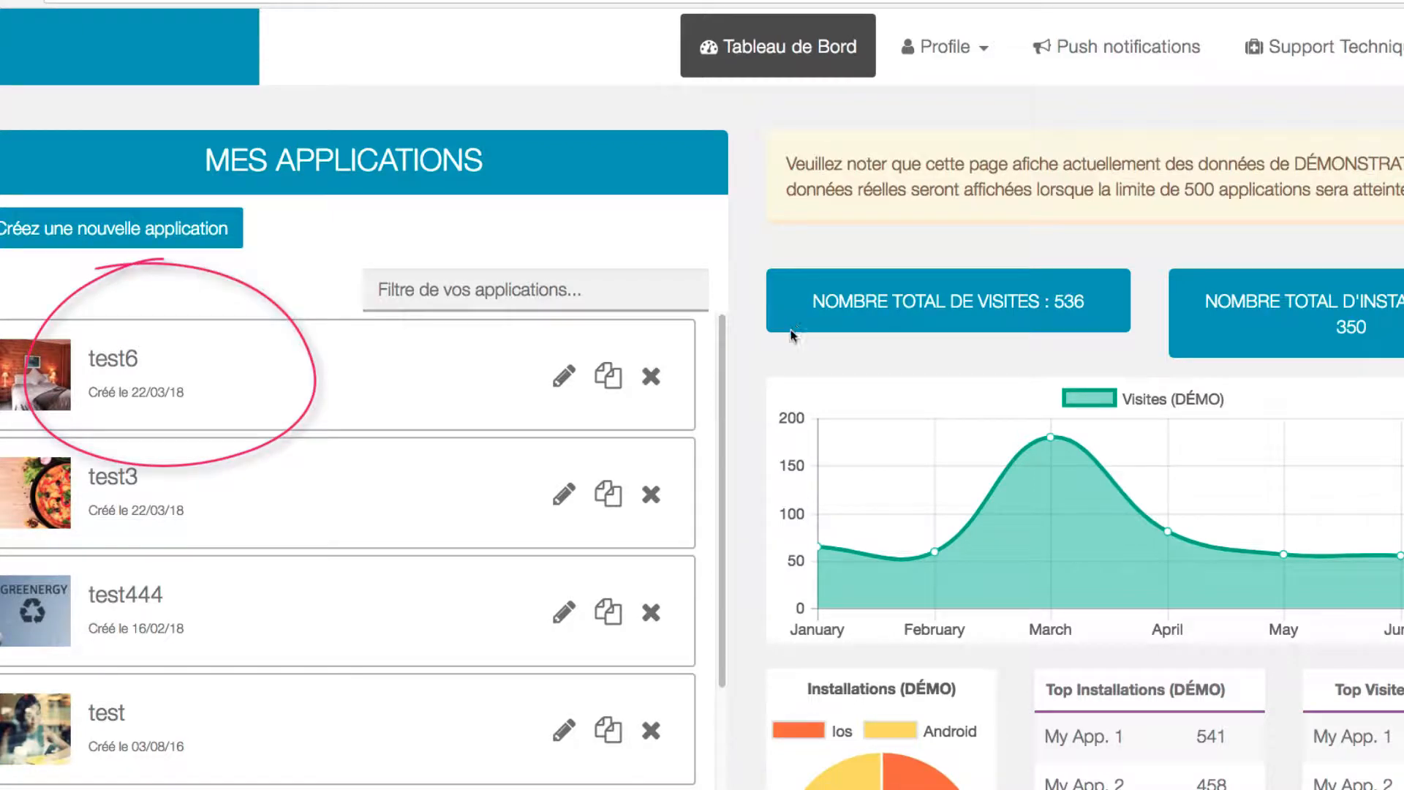
Open the test6 application for editing and add a Catalogue page to it
left_click(564, 378)
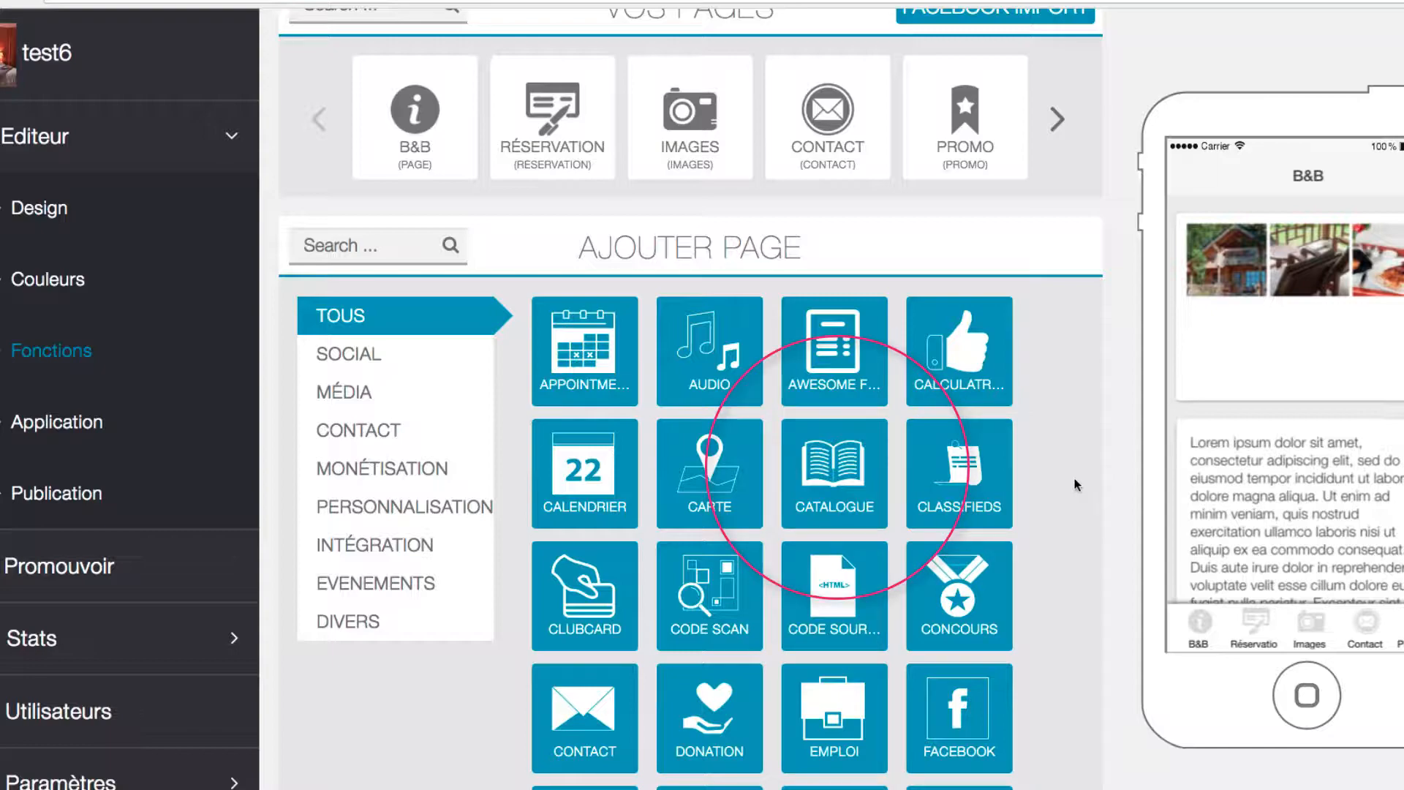
left_click(842, 476)
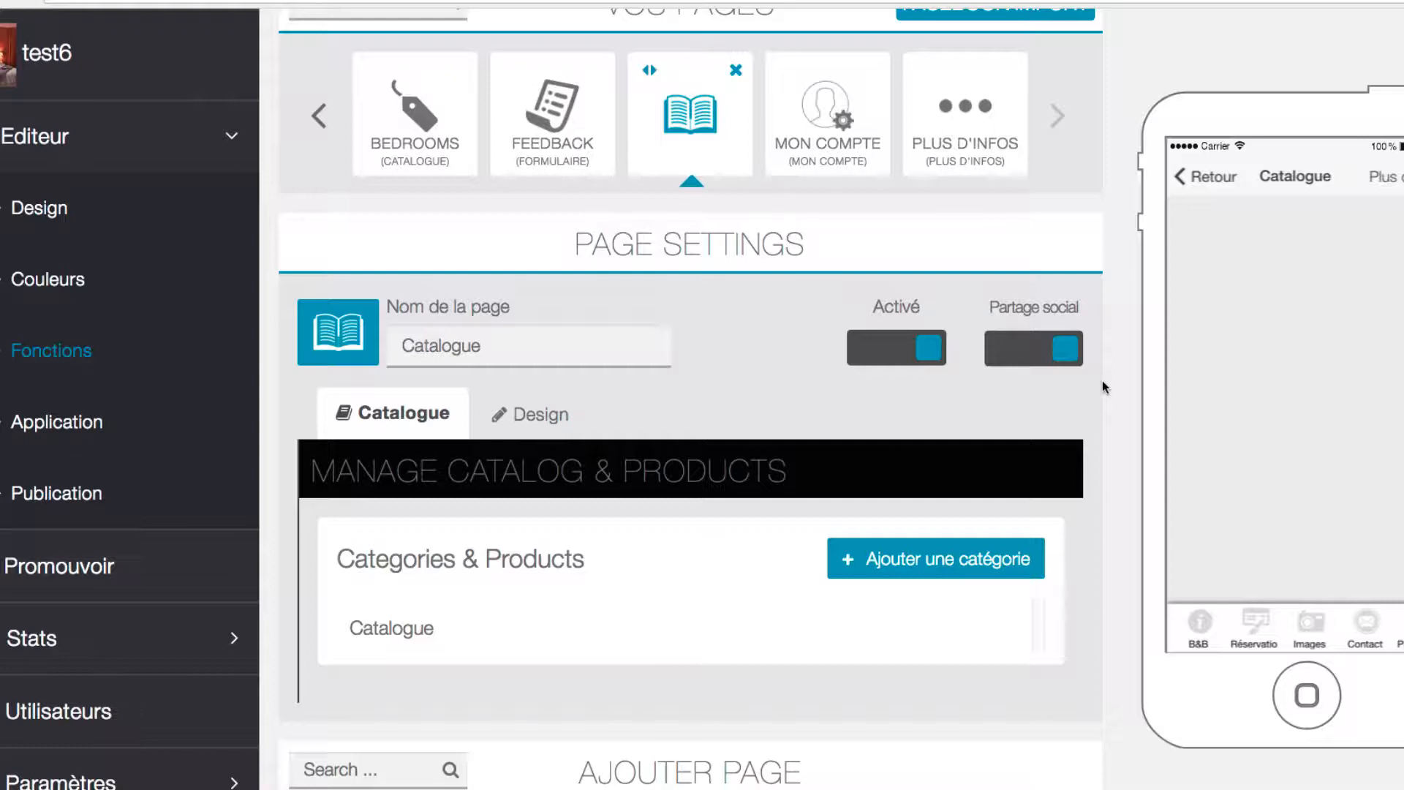
Add a new category to the Catalogue page and name it "Fruits"
scroll(1103, 320, "down", 4)
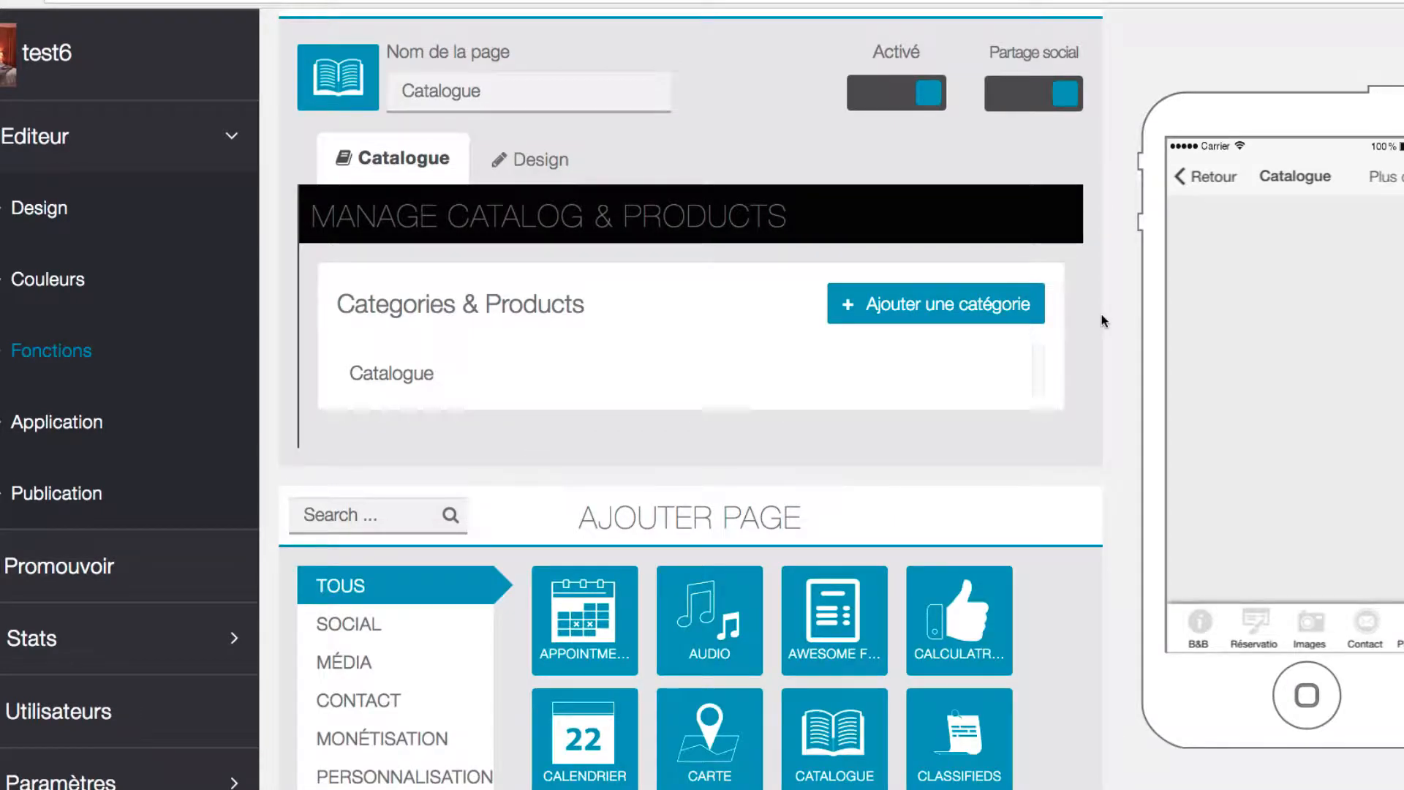
left_click(948, 316)
triple_click(486, 425)
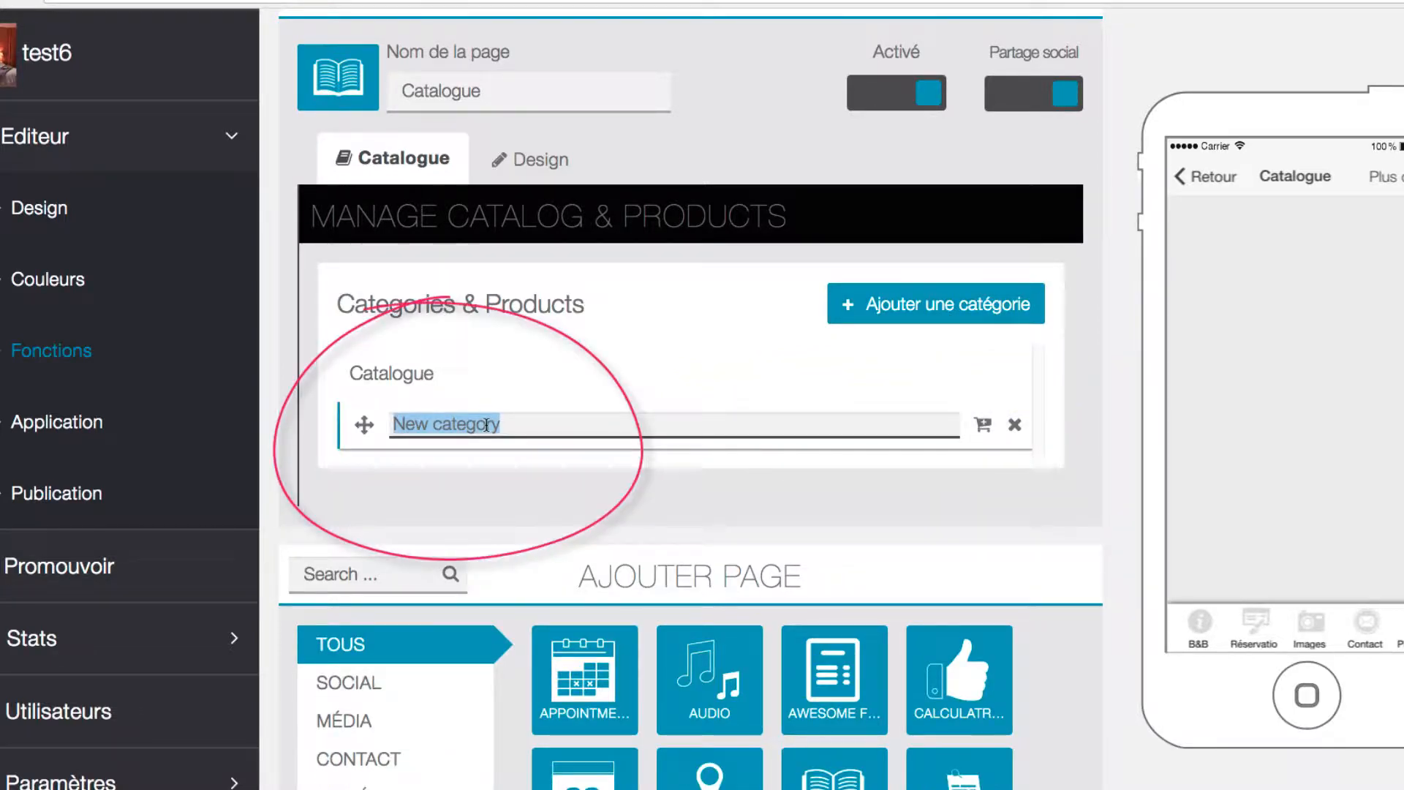
type("Fr")
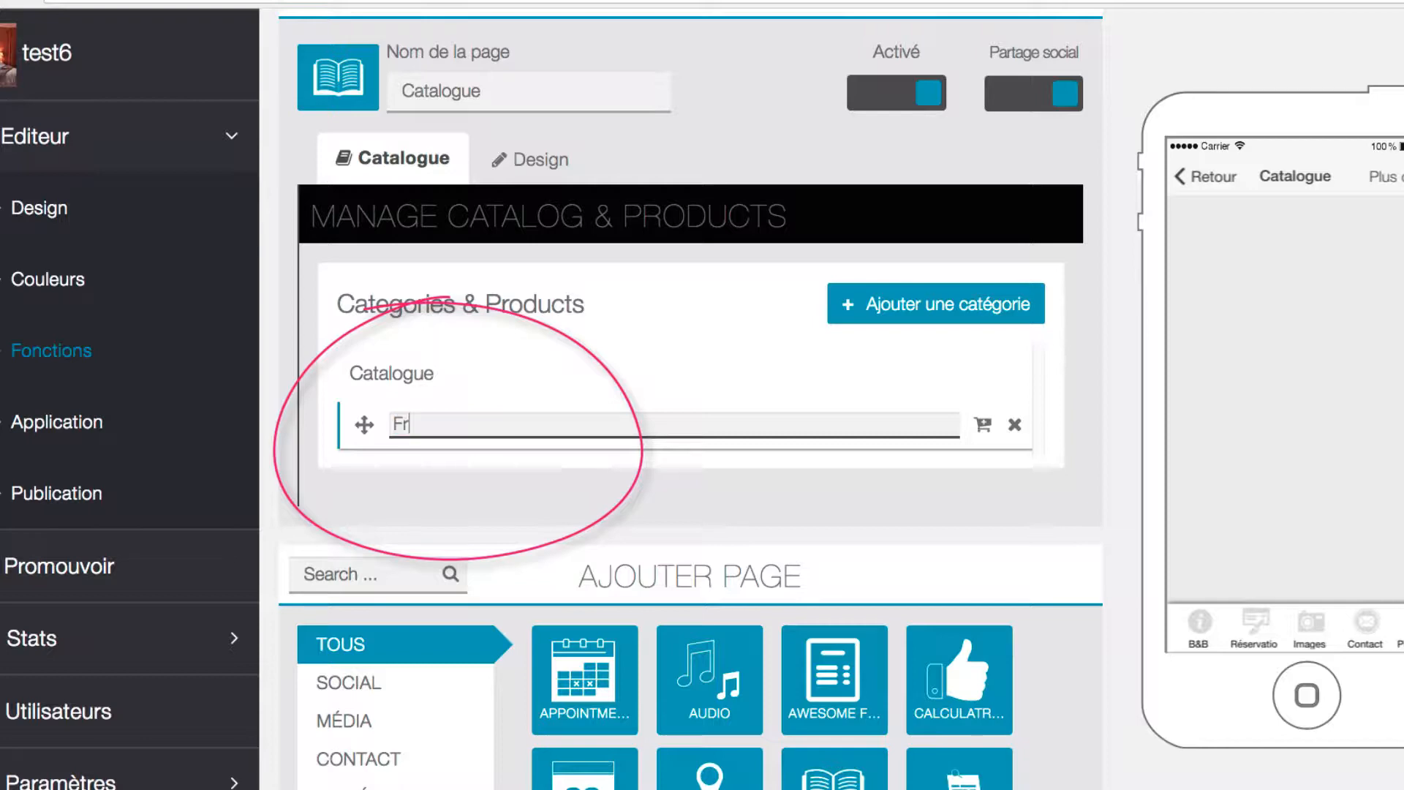
type("uits")
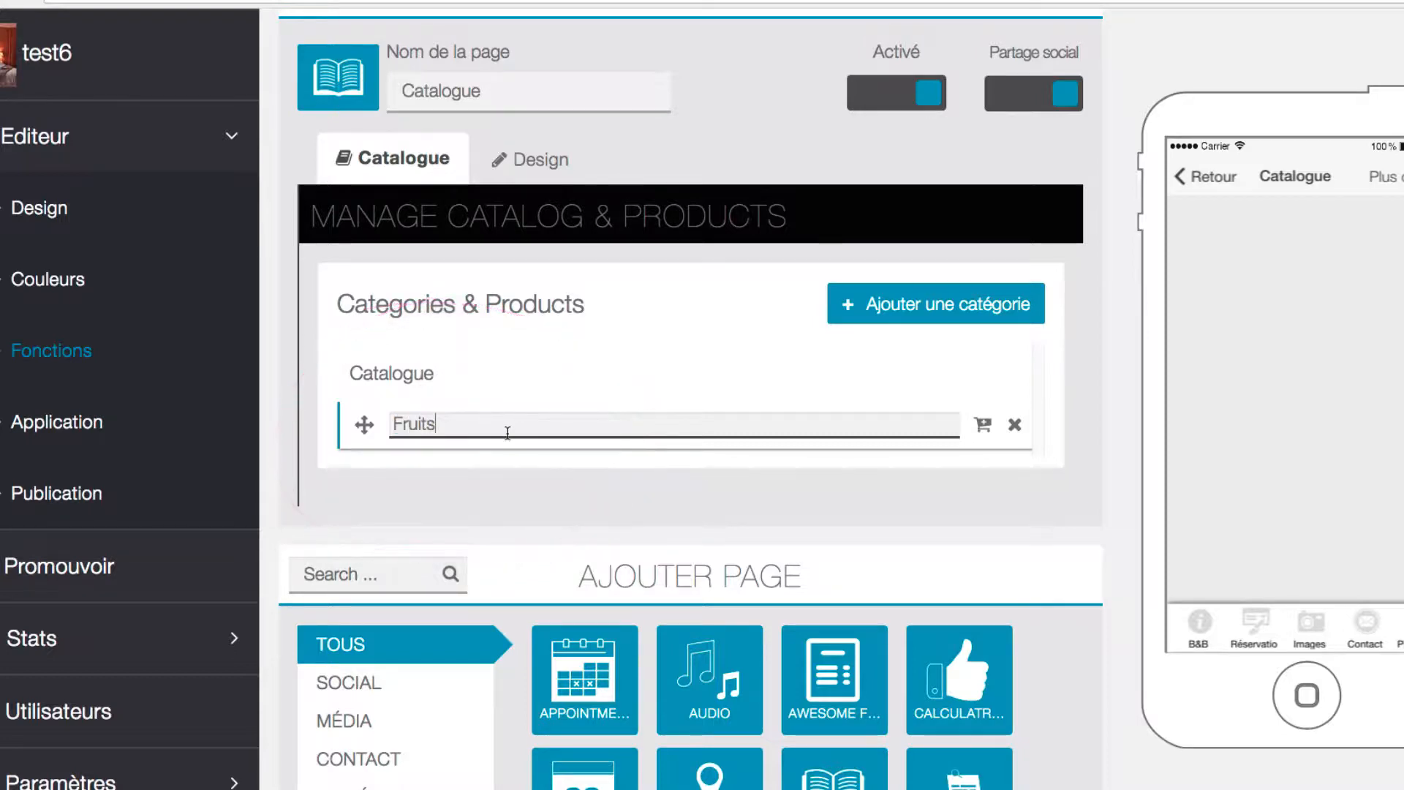
Create a new product in the Fruits category and name it "Fraises"
left_click(983, 429)
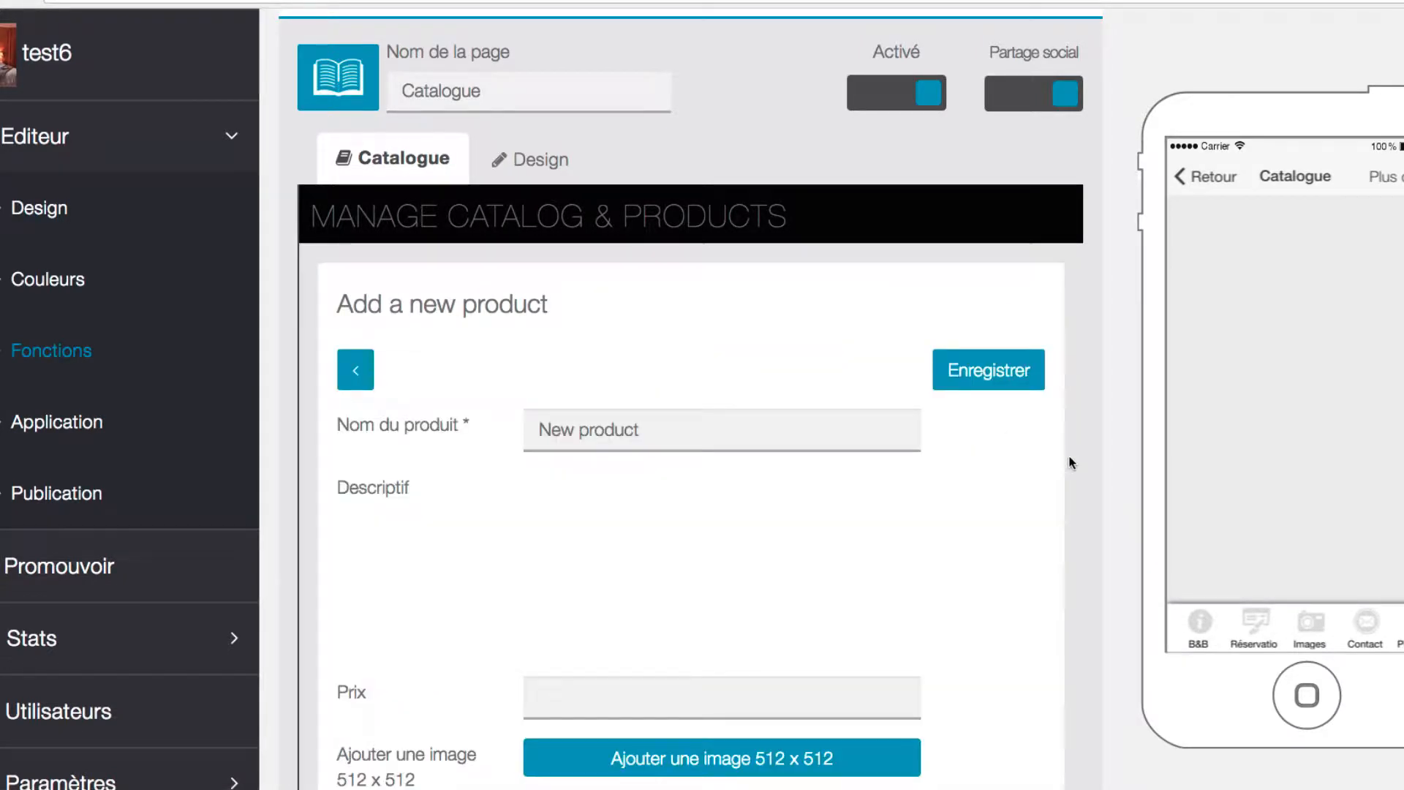
scroll(1071, 463, "down", 3)
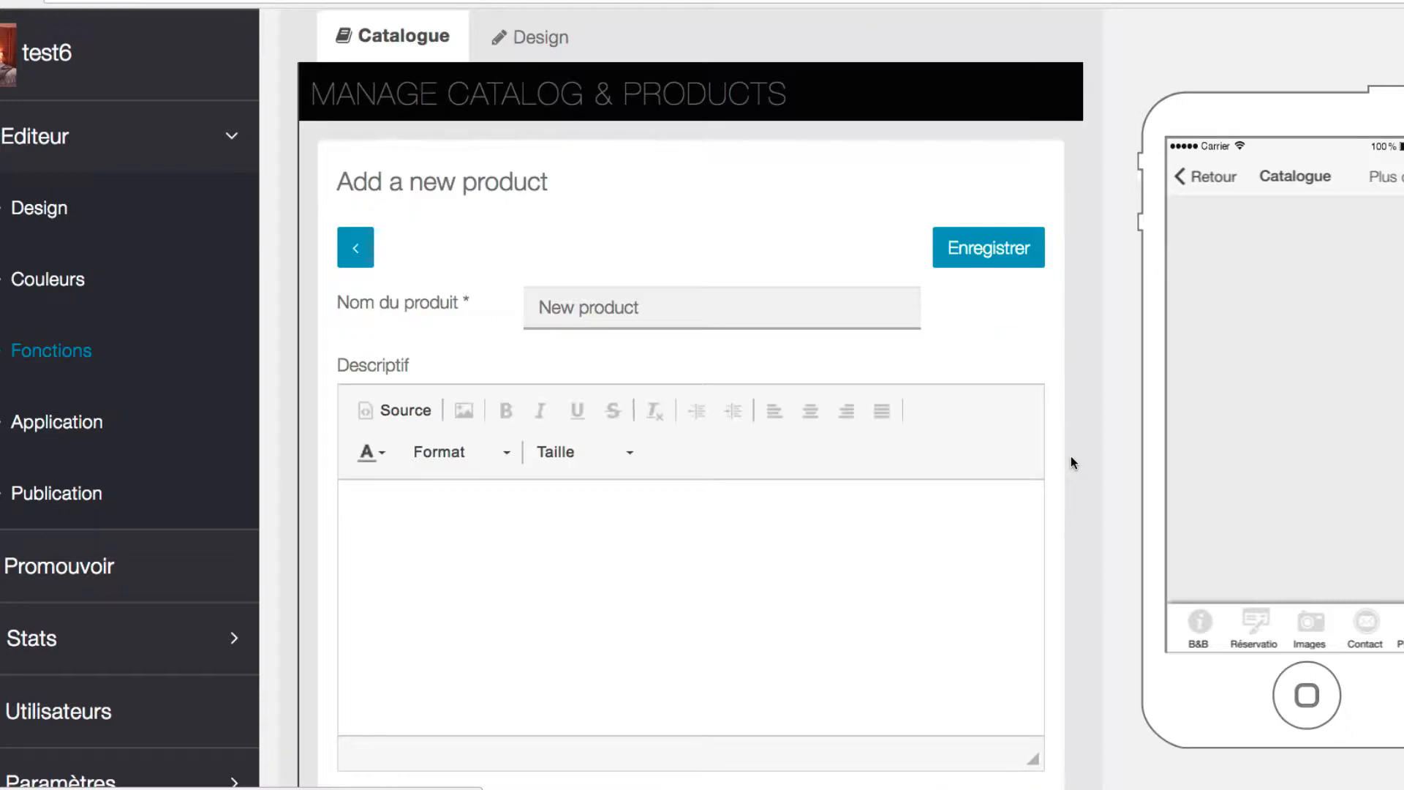
triple_click(607, 339)
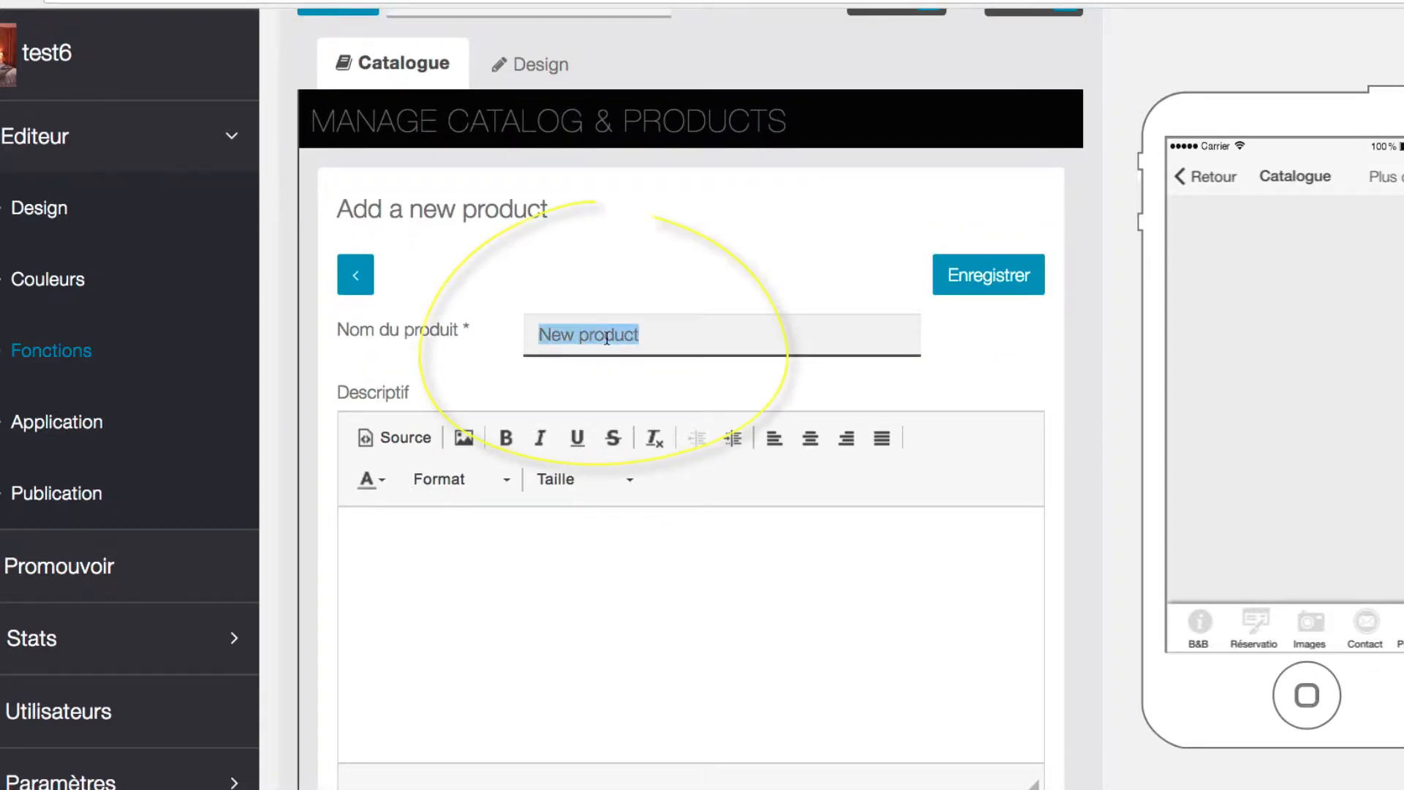
type("Fraises")
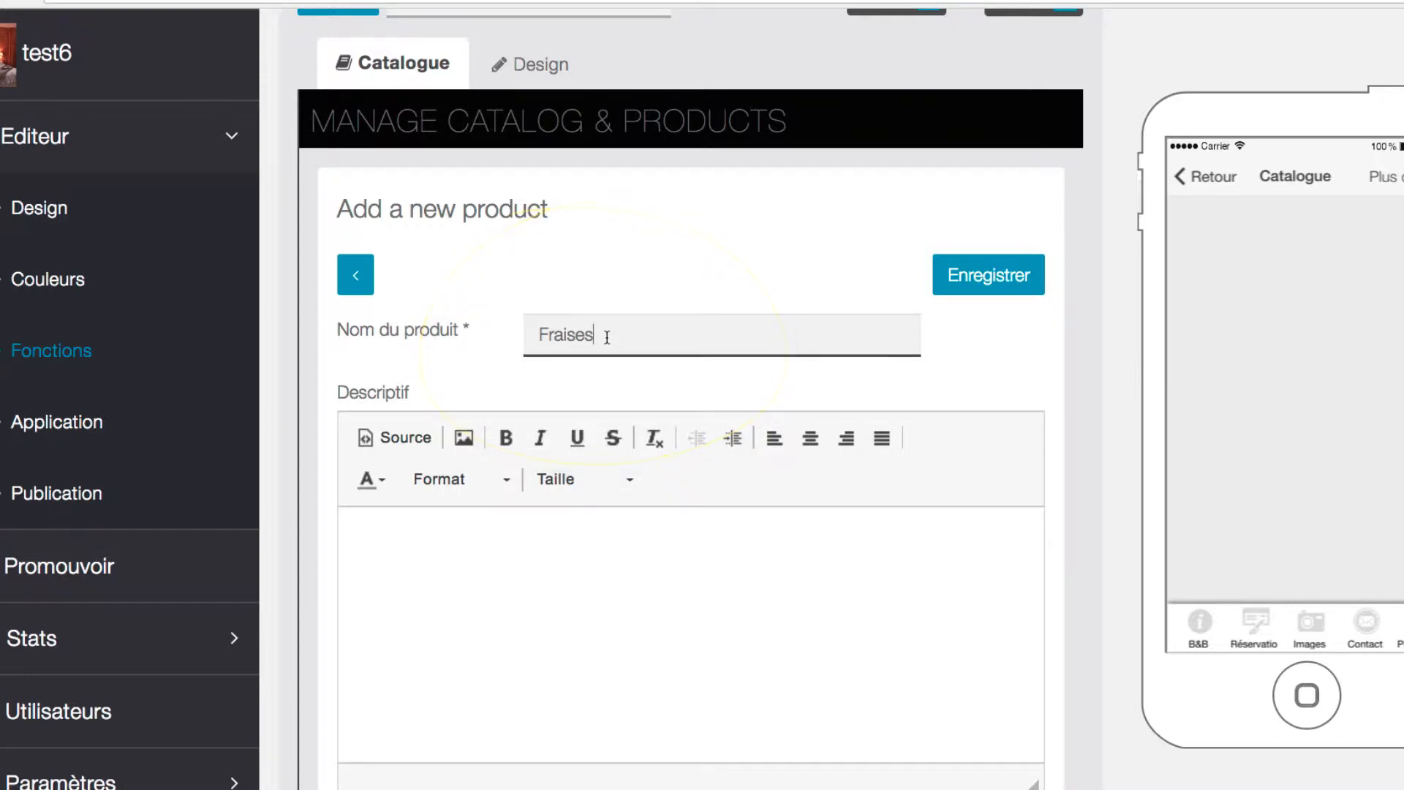
Enter "Excellentes fraises en direct du producteur" as the description of the Fraises product
left_click(419, 547)
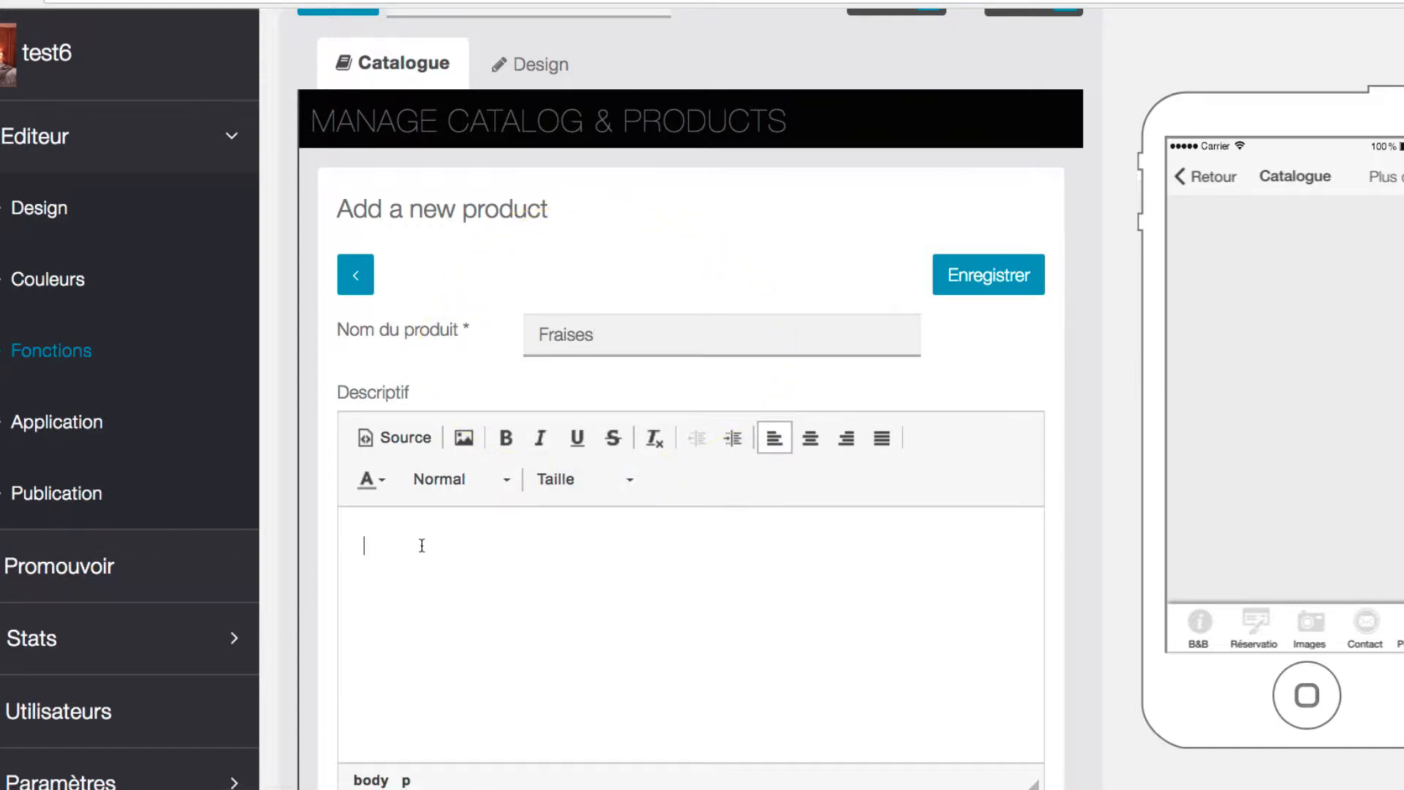
type("Ex")
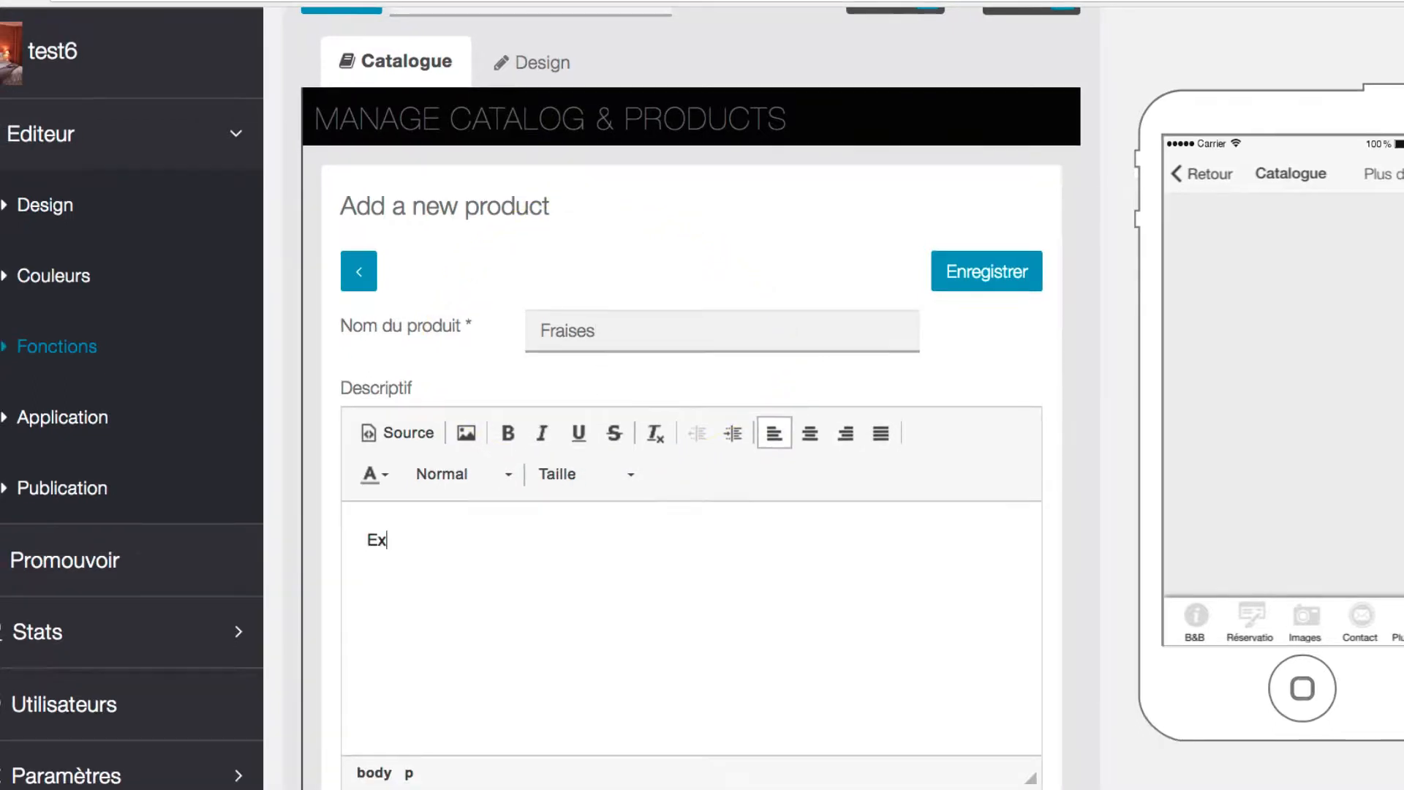
type("cellentes fraises en direct du producteur")
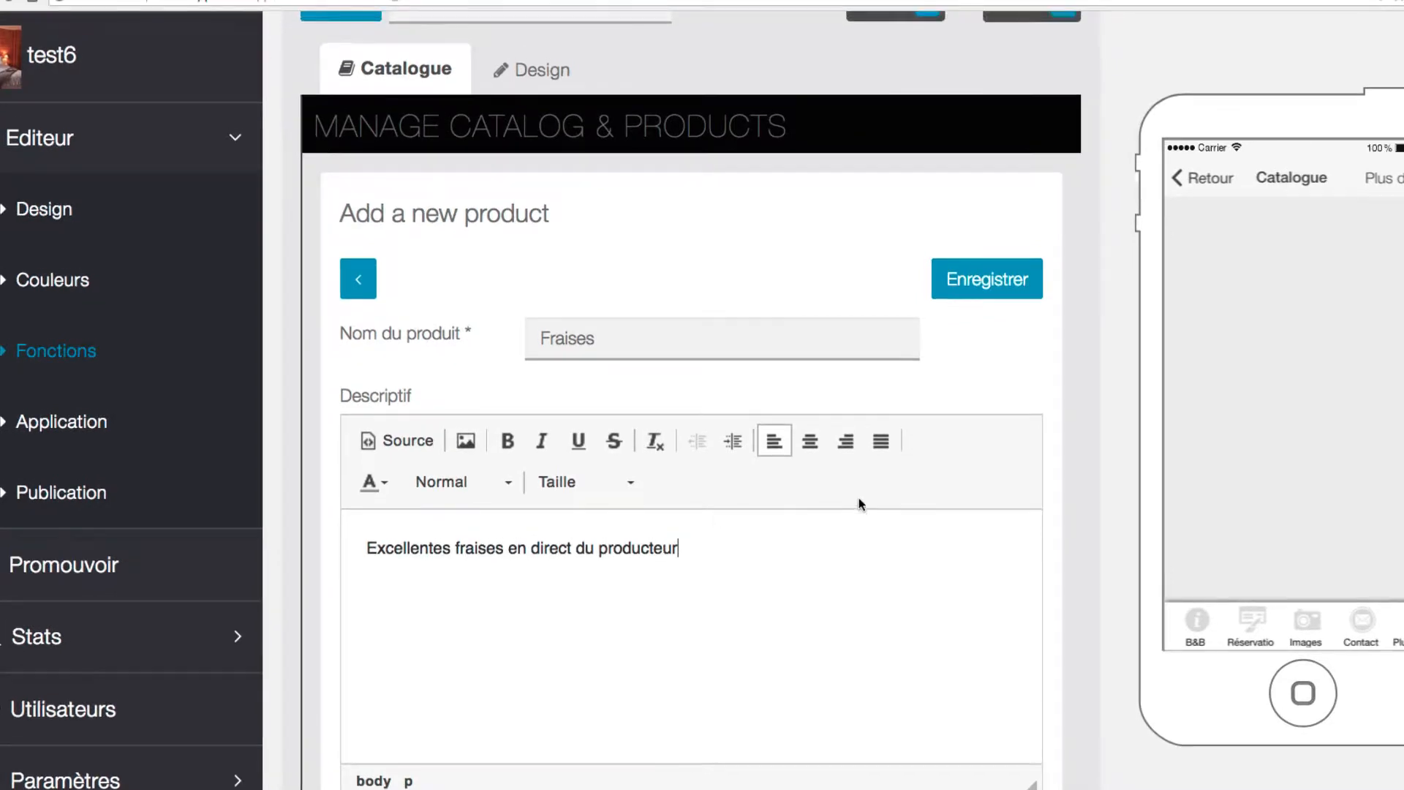
Set the price of the Fraises product to 5,4
scroll(858, 497, "down", 5)
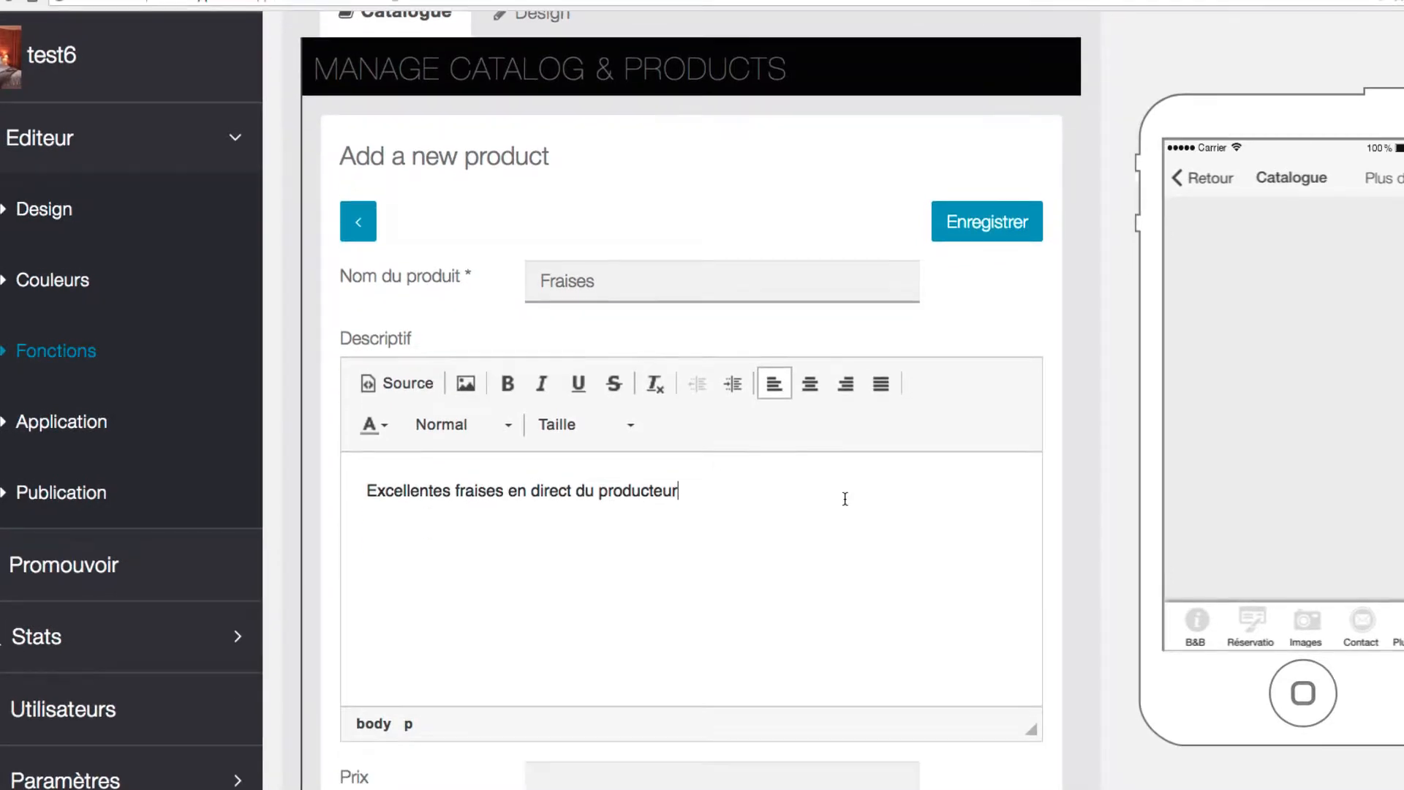
scroll(1046, 457, "down", 1)
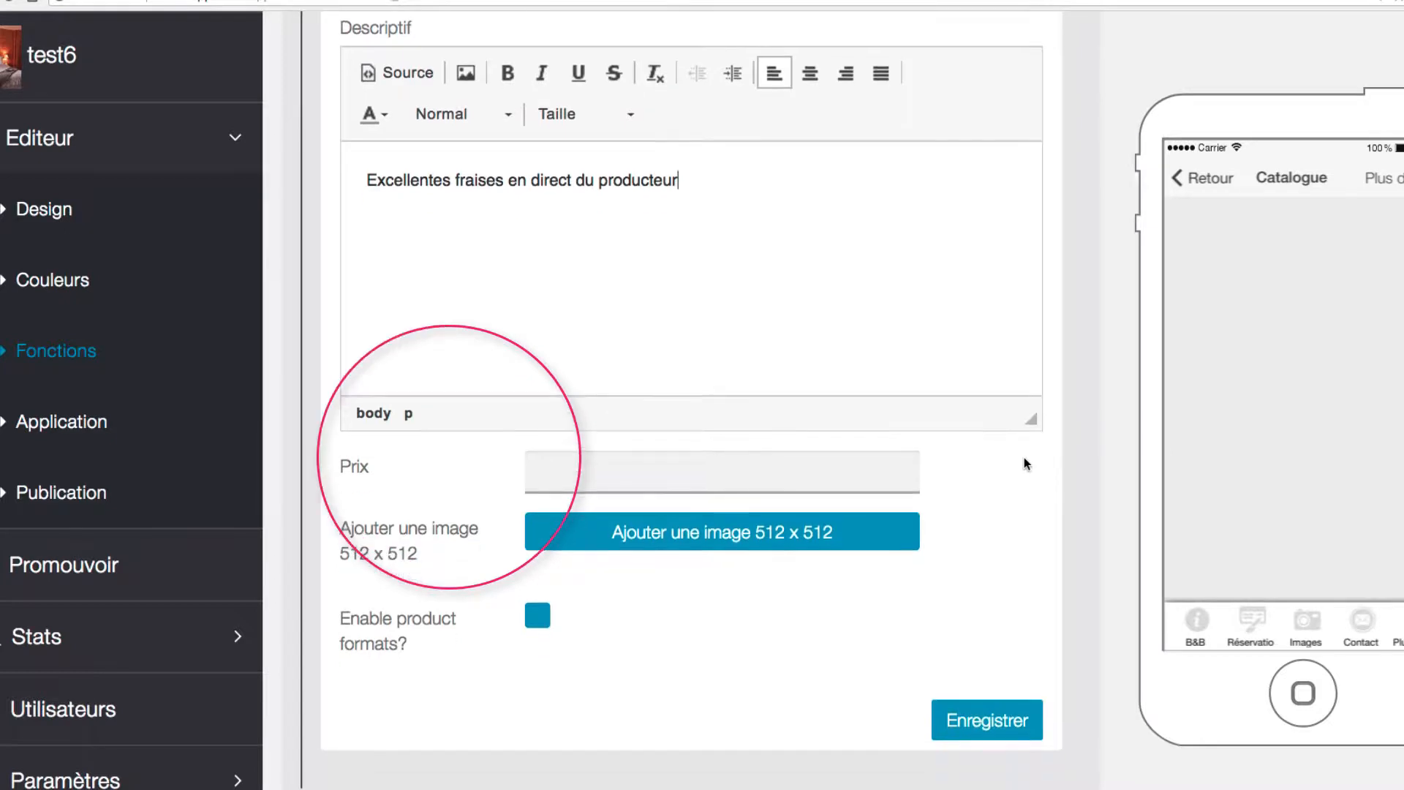
left_click(646, 482)
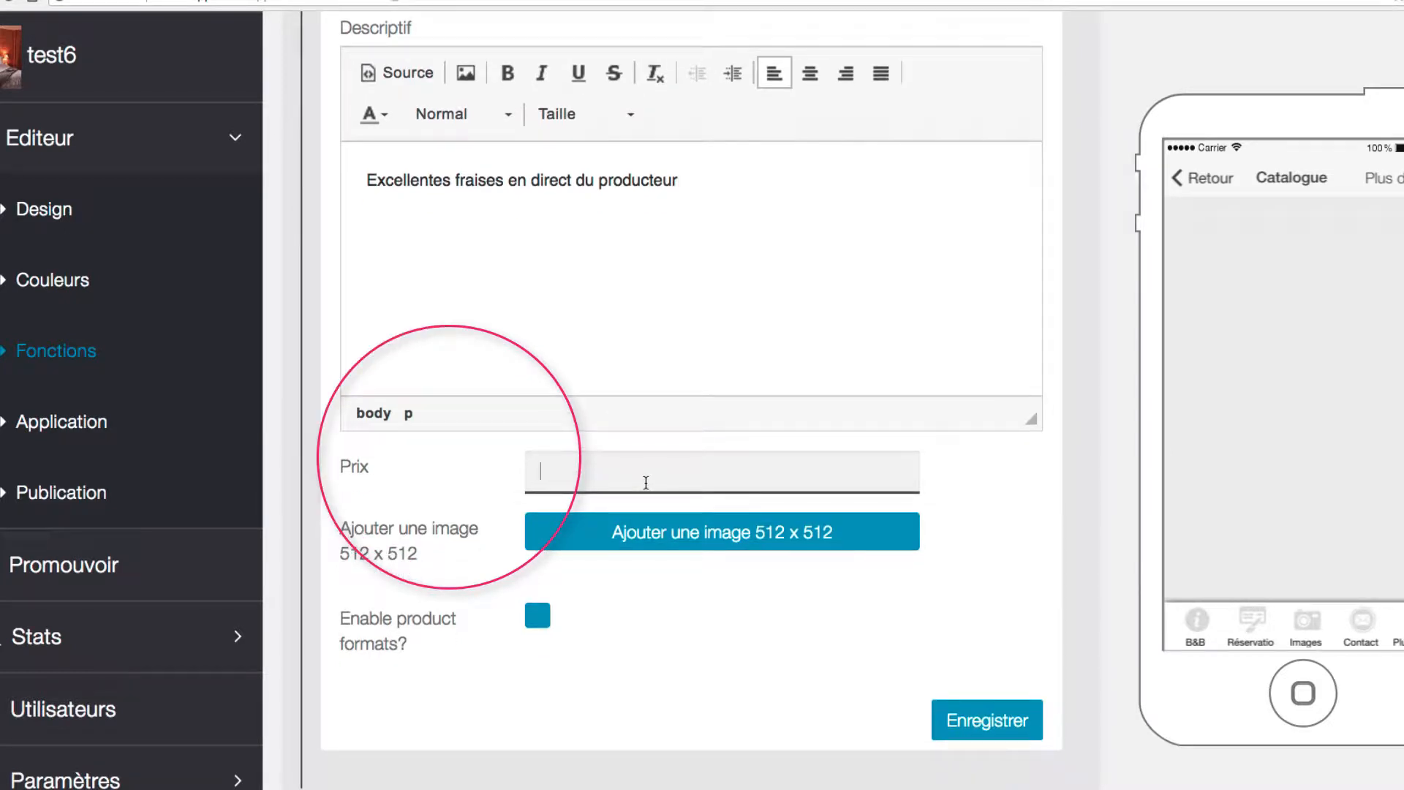
type("5")
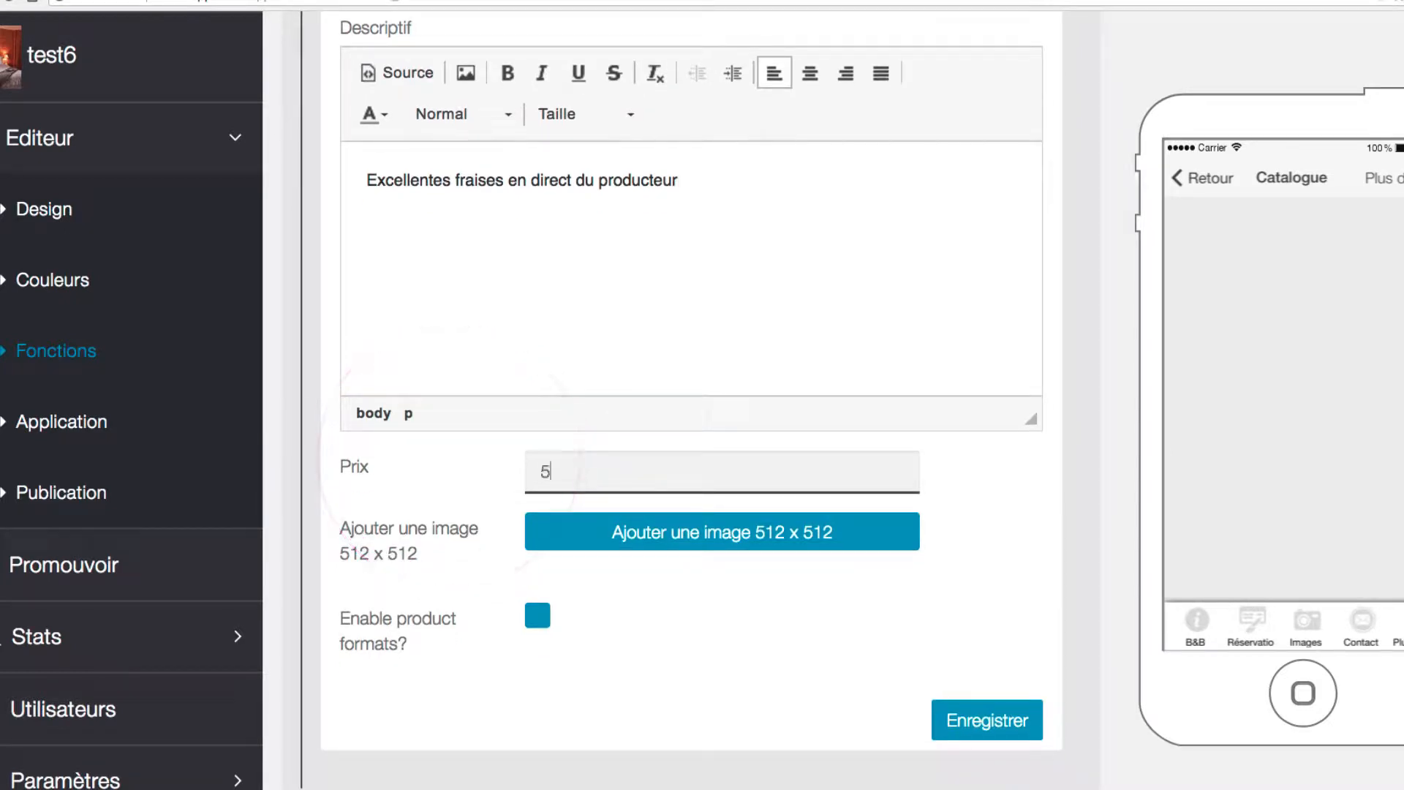
type(",4")
scroll(880, 517, "down", 1)
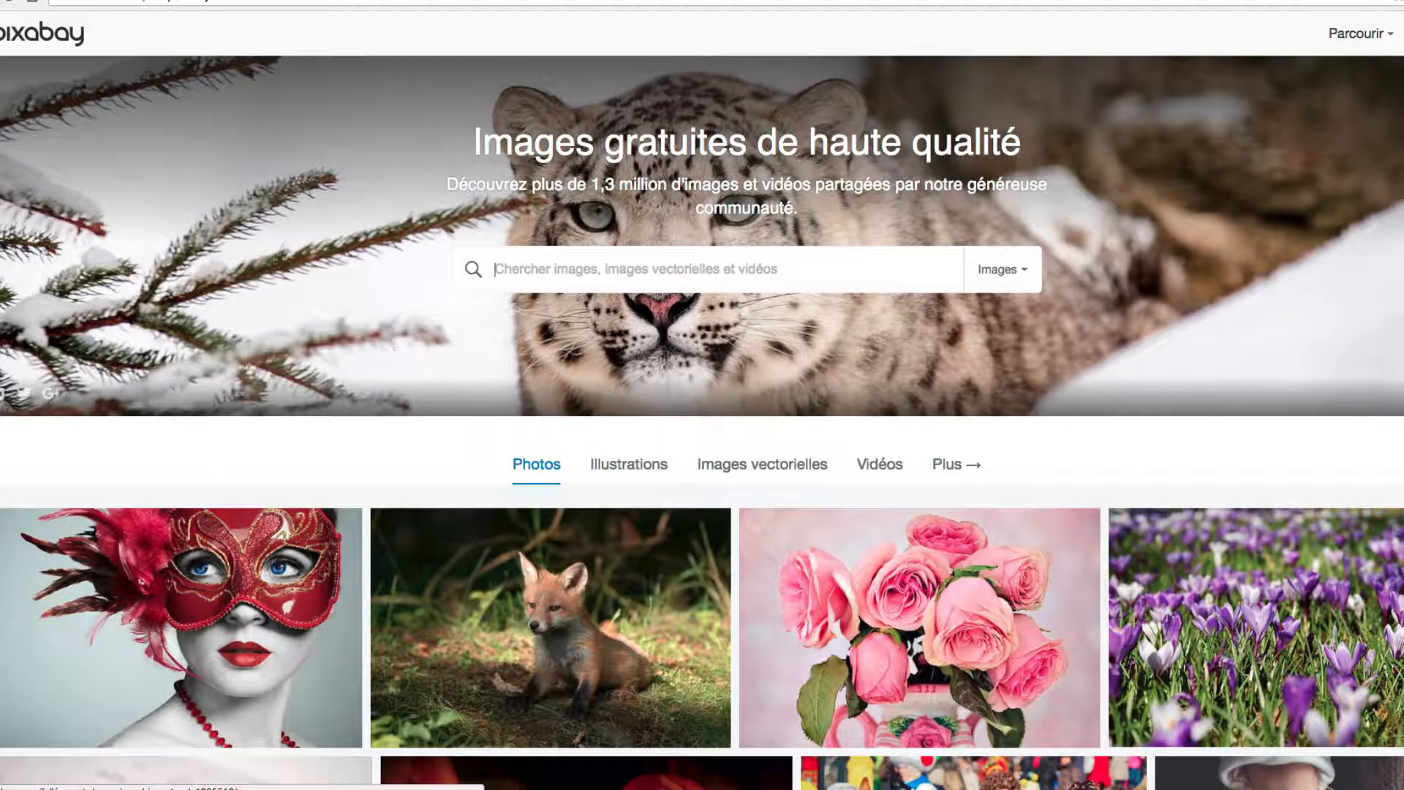
Search Pixabay for "fraises" and open the photo of whole strawberries around a halved one
type("fraises")
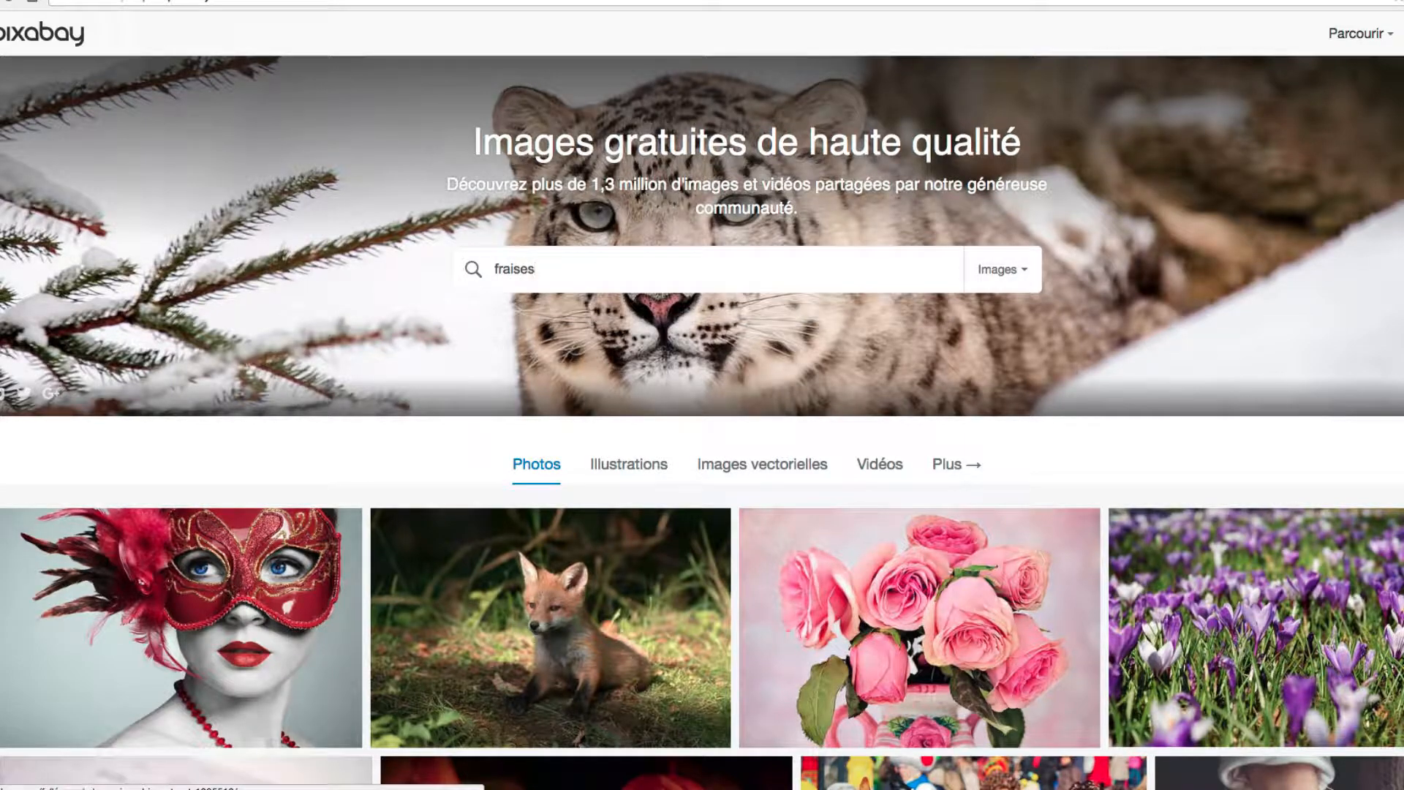
key("Return")
scroll(310, 476, "down", 1)
left_click(618, 469)
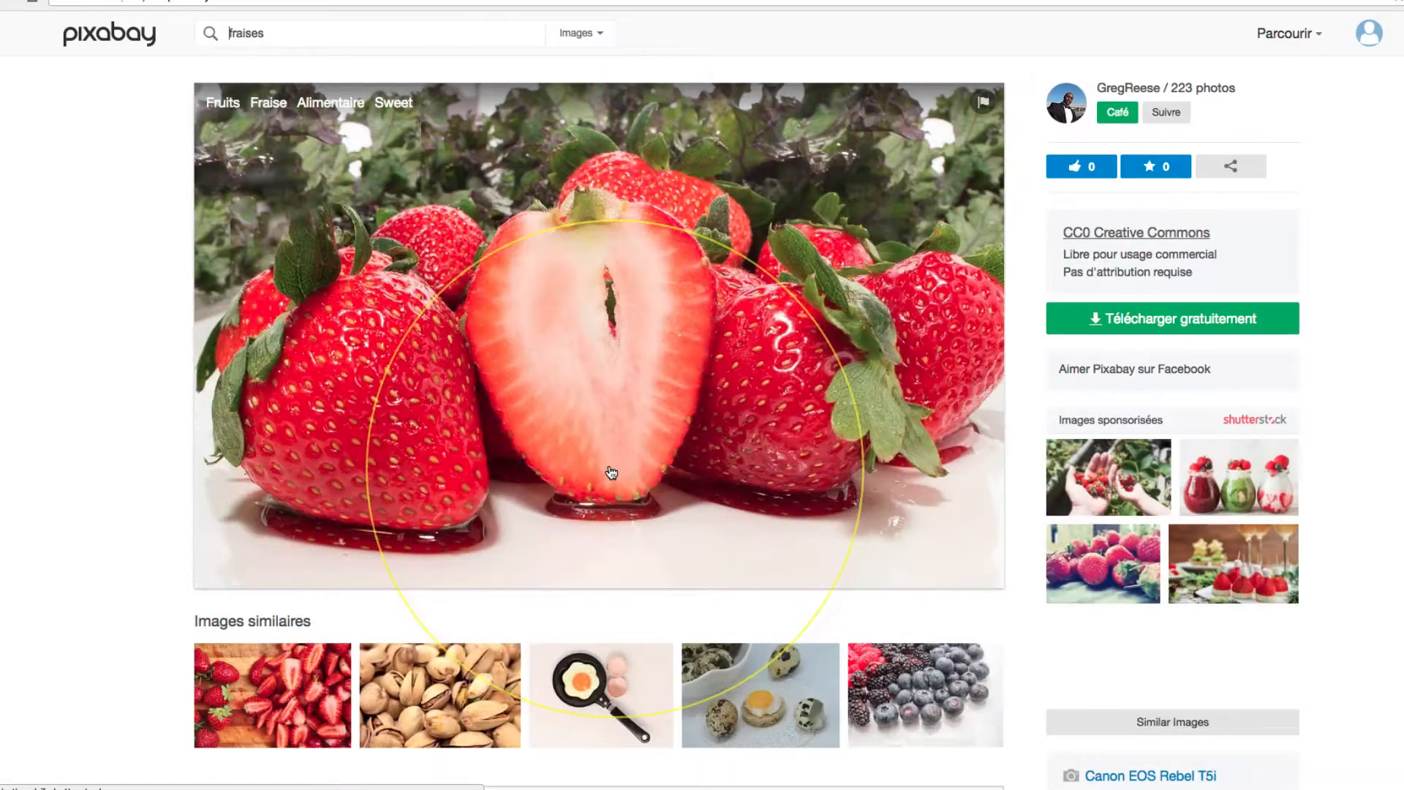
Download the strawberry photo as a 640×399 JPG
left_click(1174, 319)
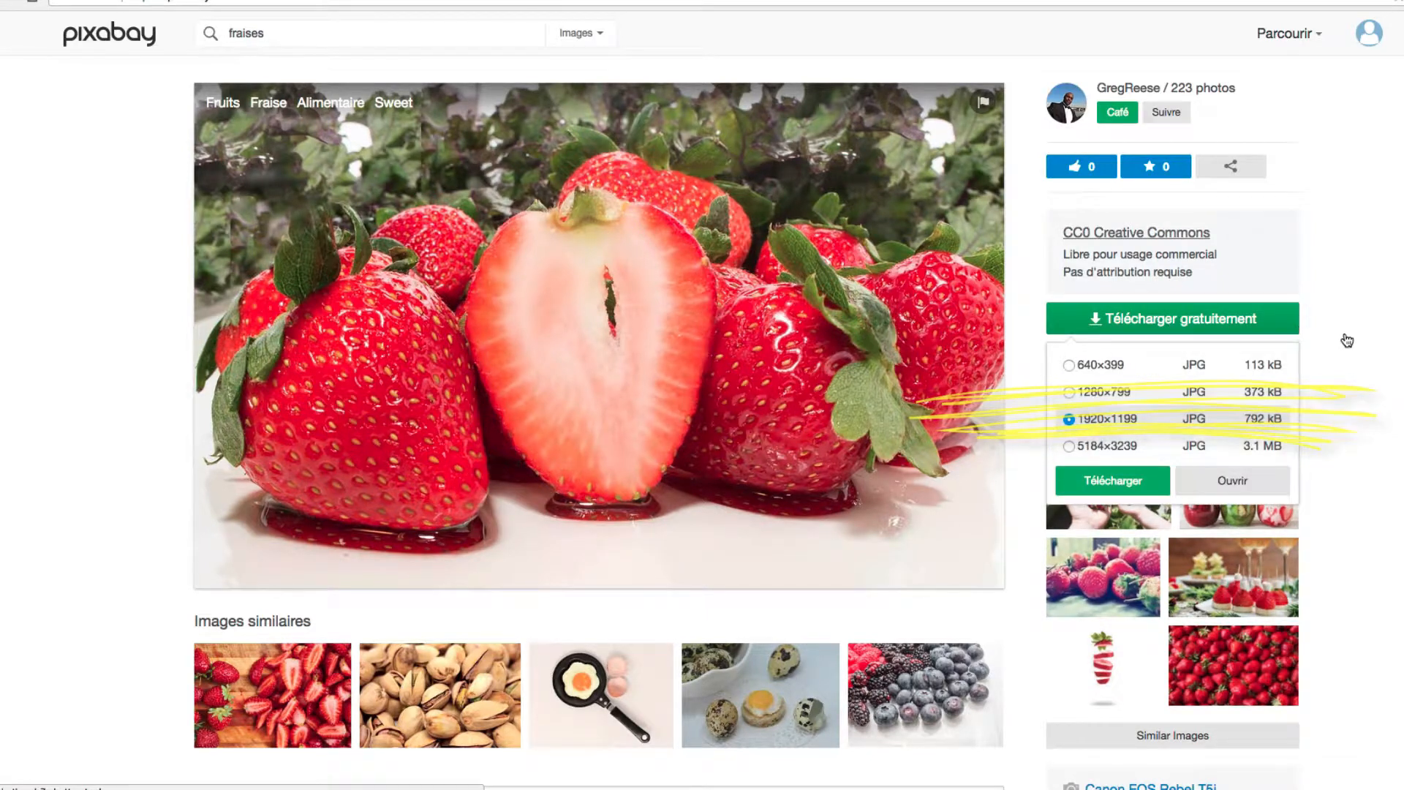
left_click(1069, 364)
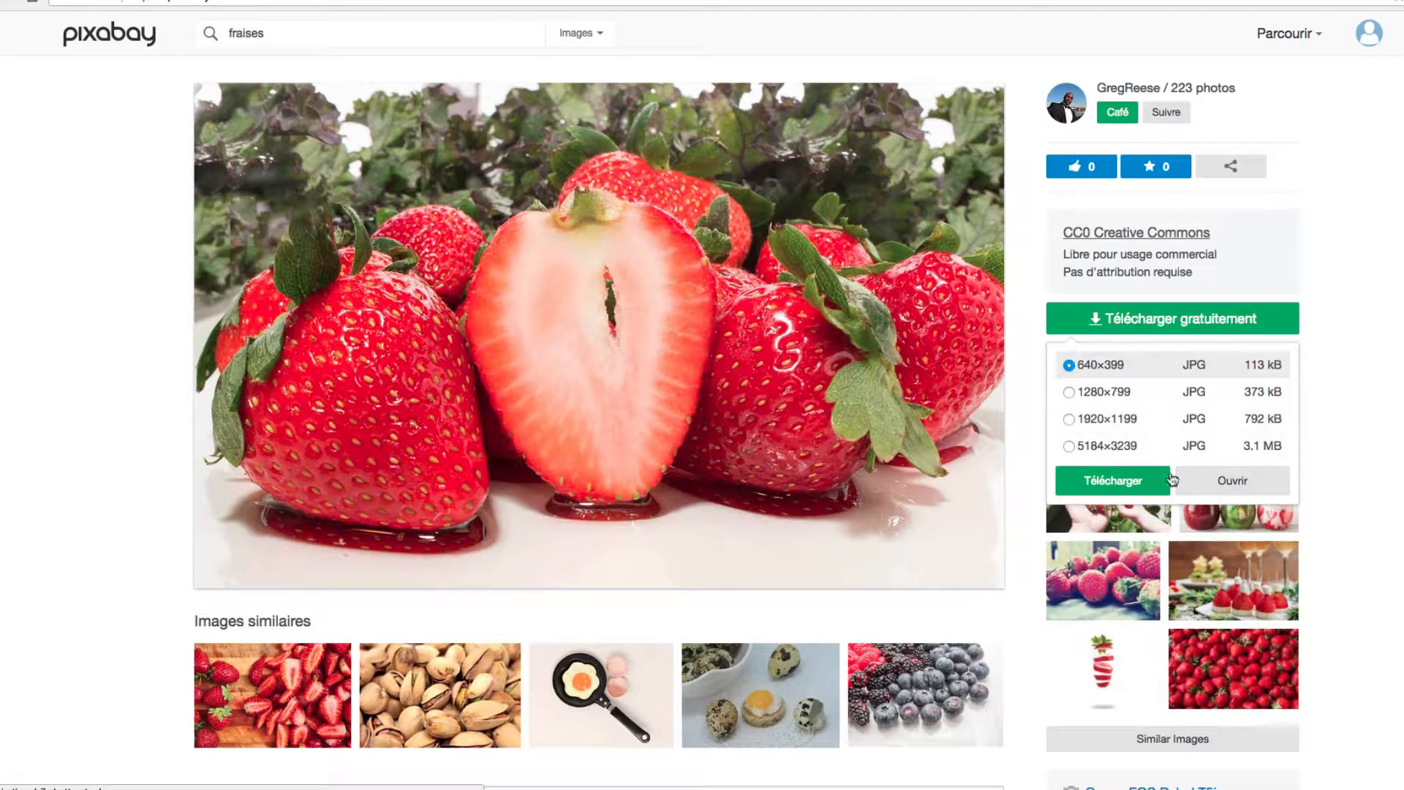
left_click(1119, 485)
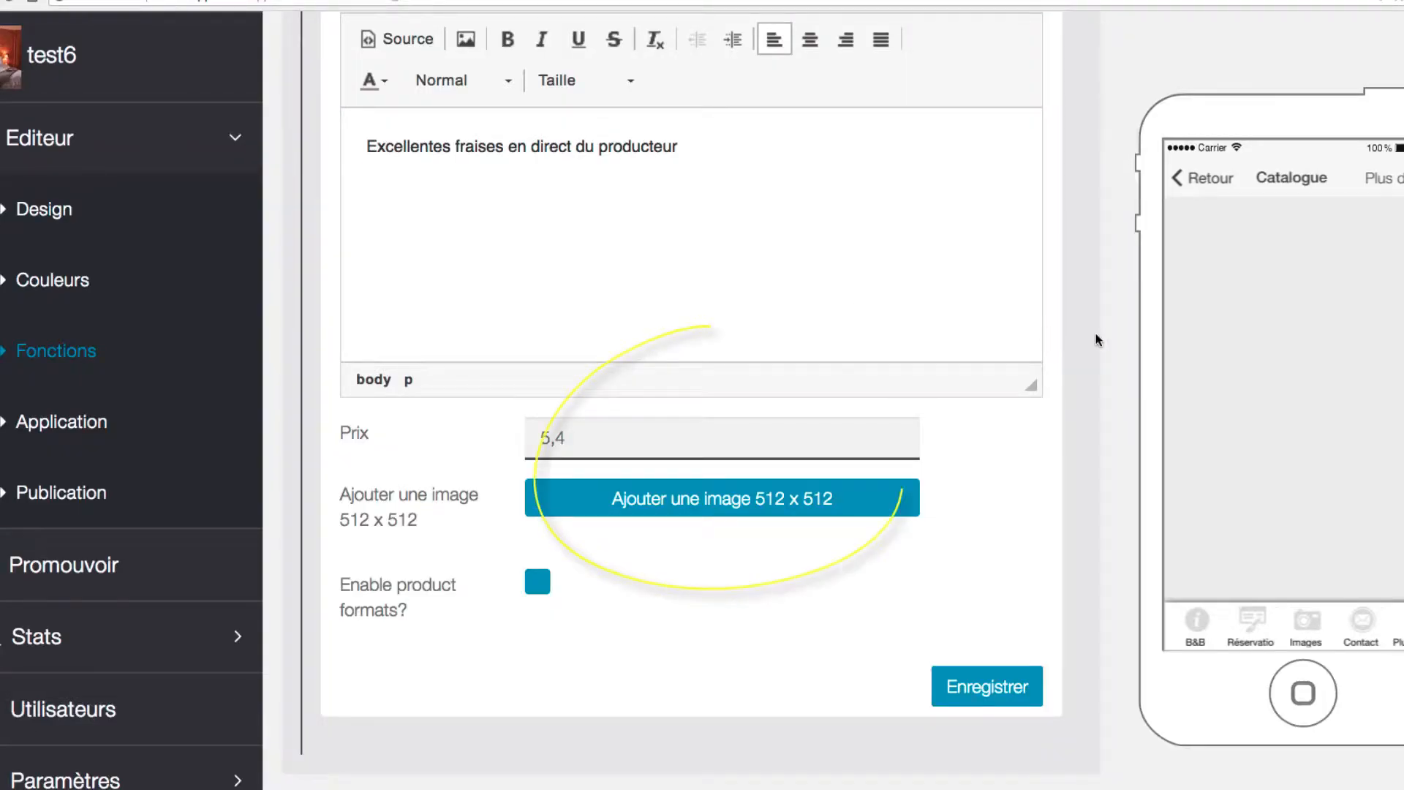
Back in the product form, upload fruit-3248839_640.jpg from the Downloads folder as the product image
scroll(1097, 344, "down", 1)
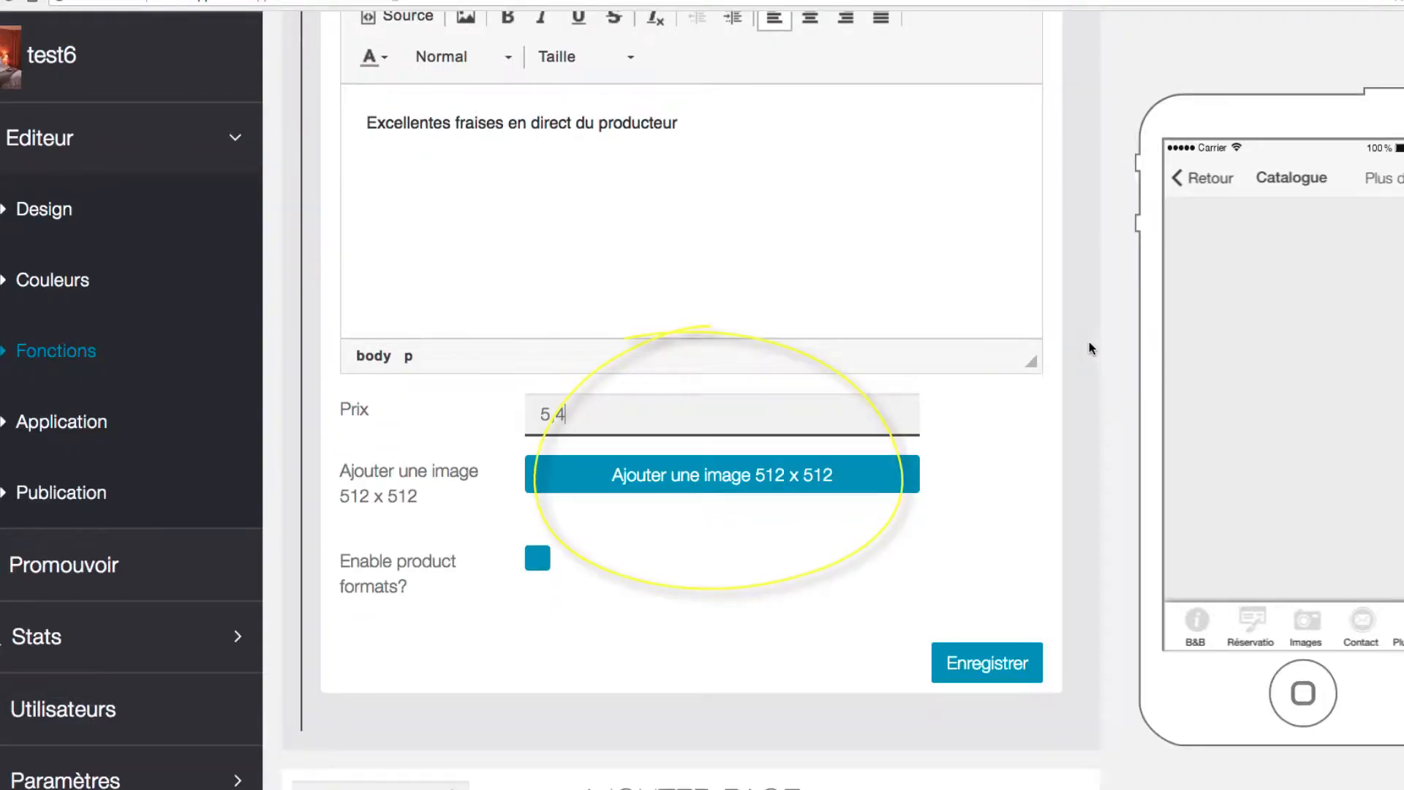
left_click(737, 488)
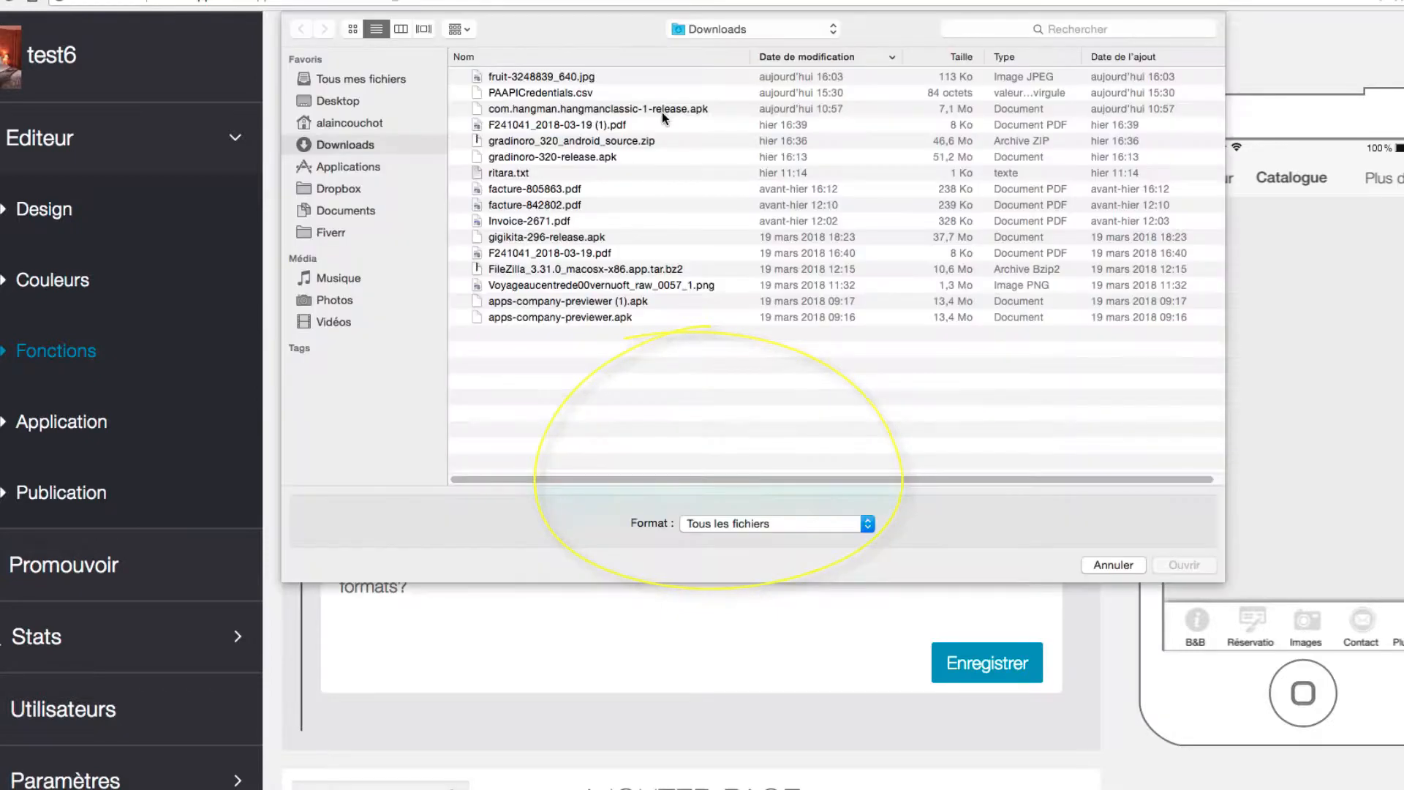
left_click(574, 79)
left_click(1183, 565)
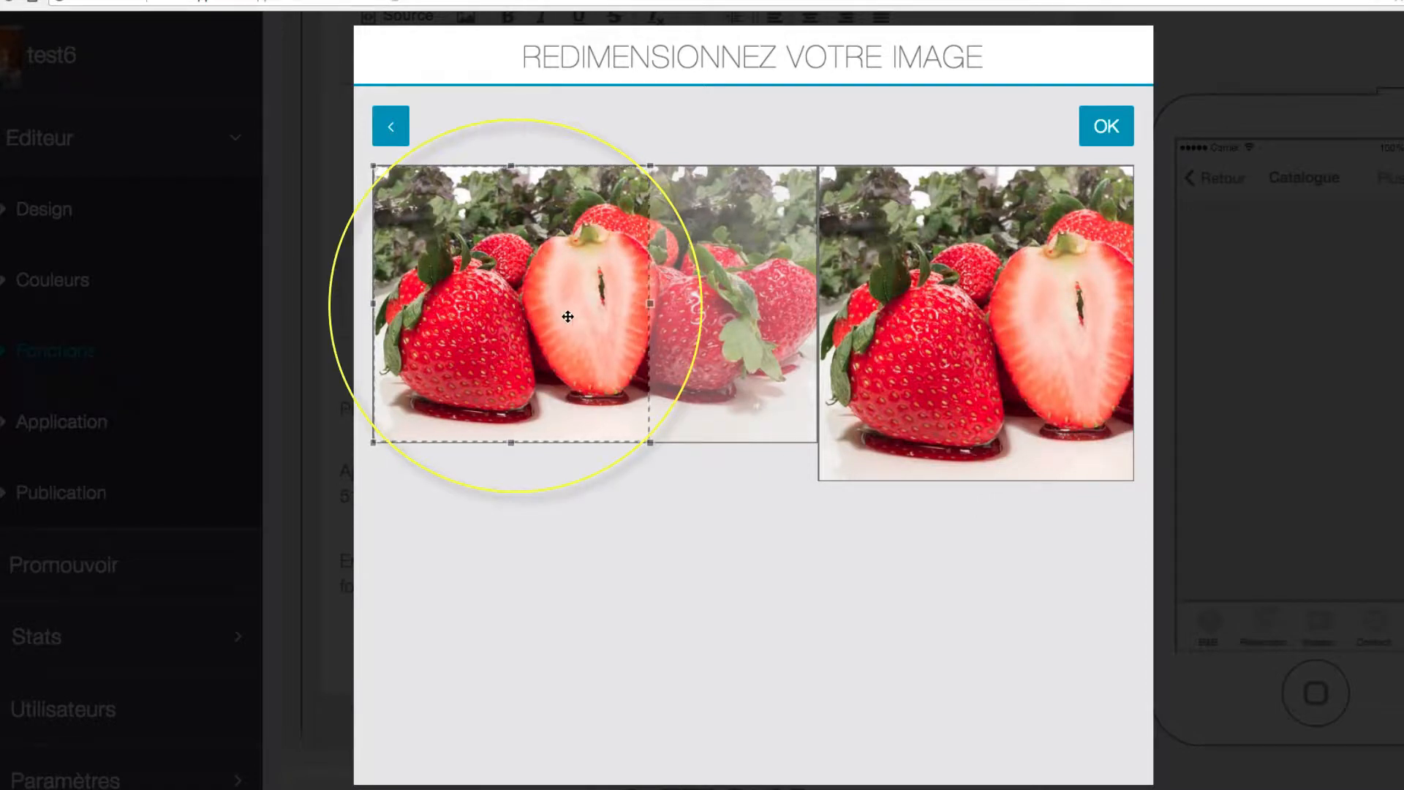
Move the crop area so the halved strawberry sits near the centre and apply the cropped image
left_click_drag(533, 310, 606, 311)
mouse_move(741, 441)
left_mouse_down()
mouse_move(695, 403)
mouse_move(743, 443)
left_mouse_up()
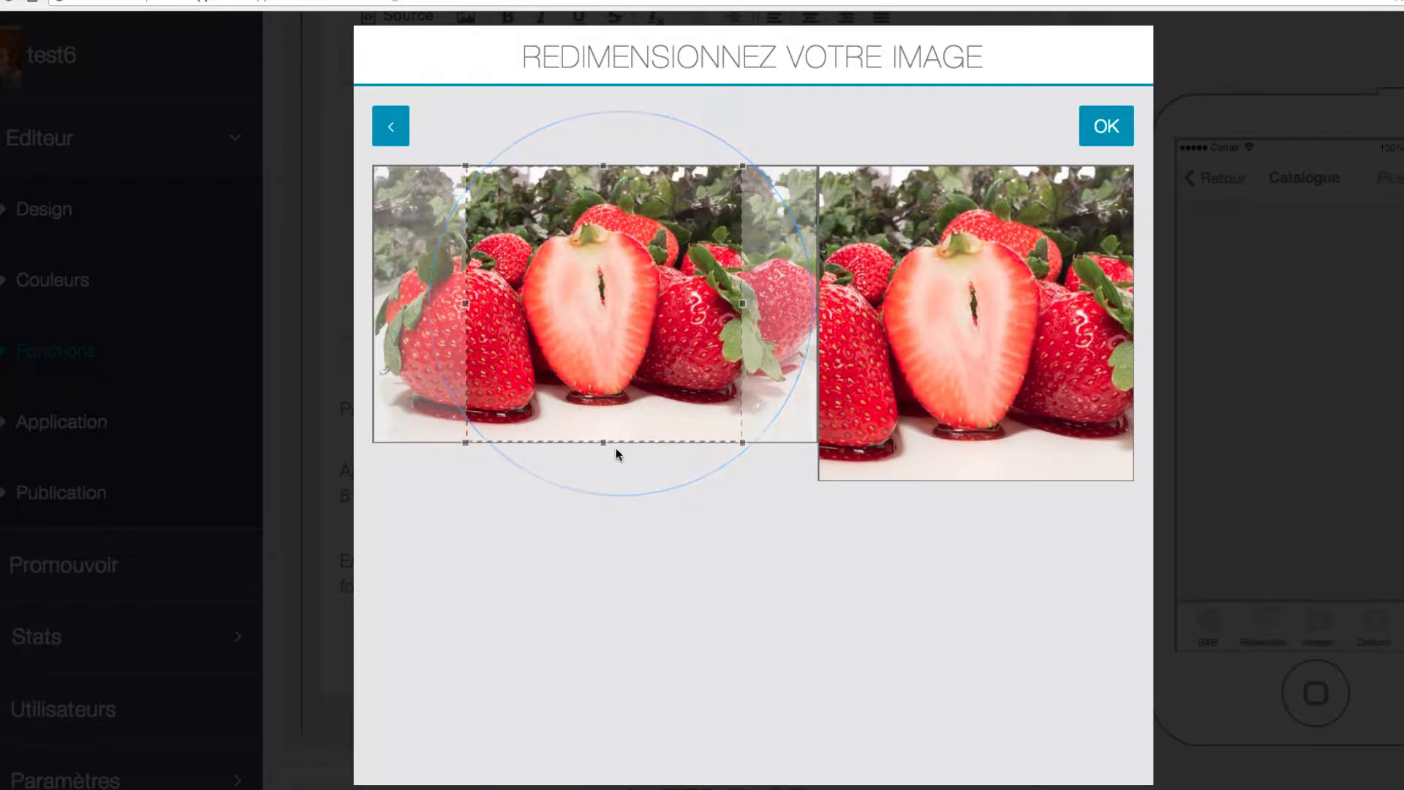
left_click_drag(597, 353, 609, 353)
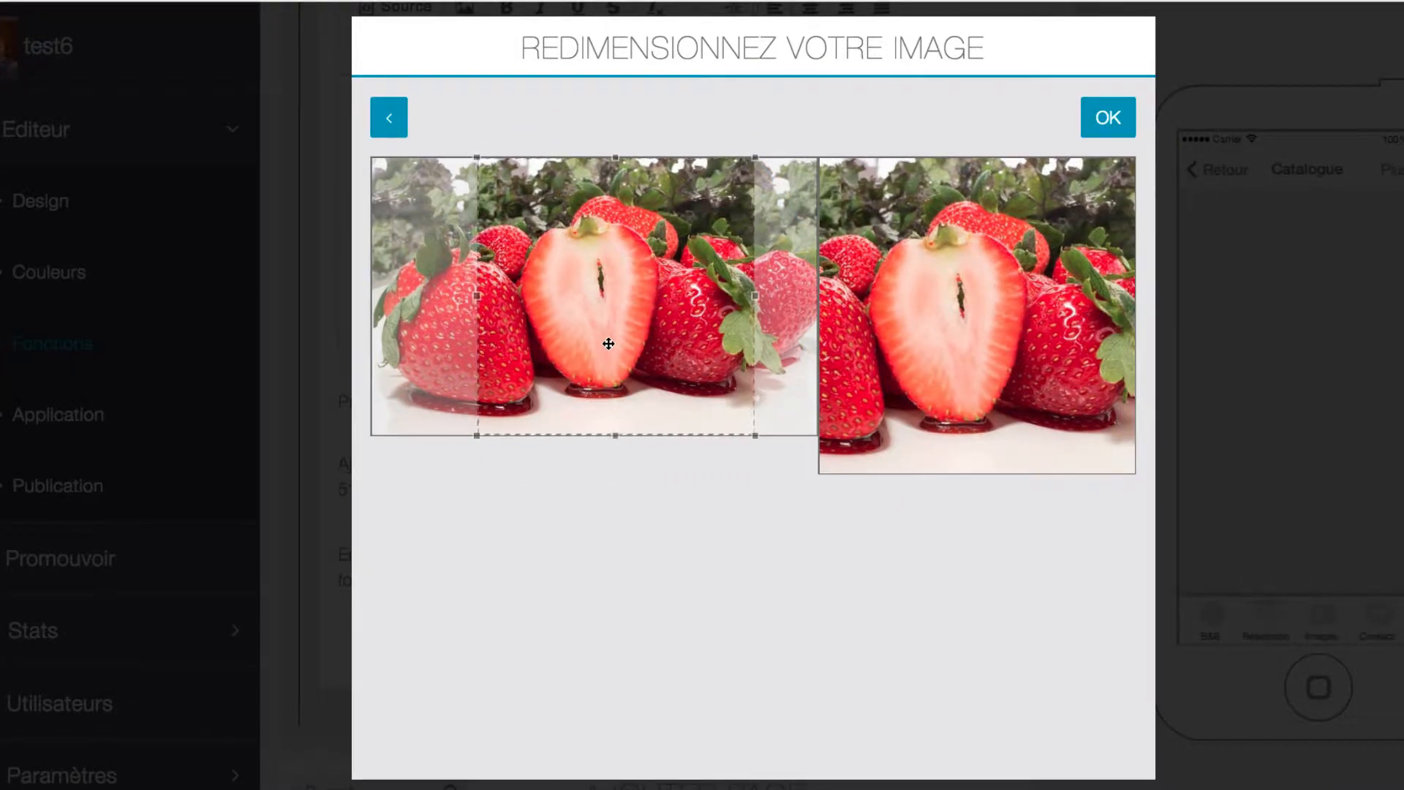
left_click(1110, 119)
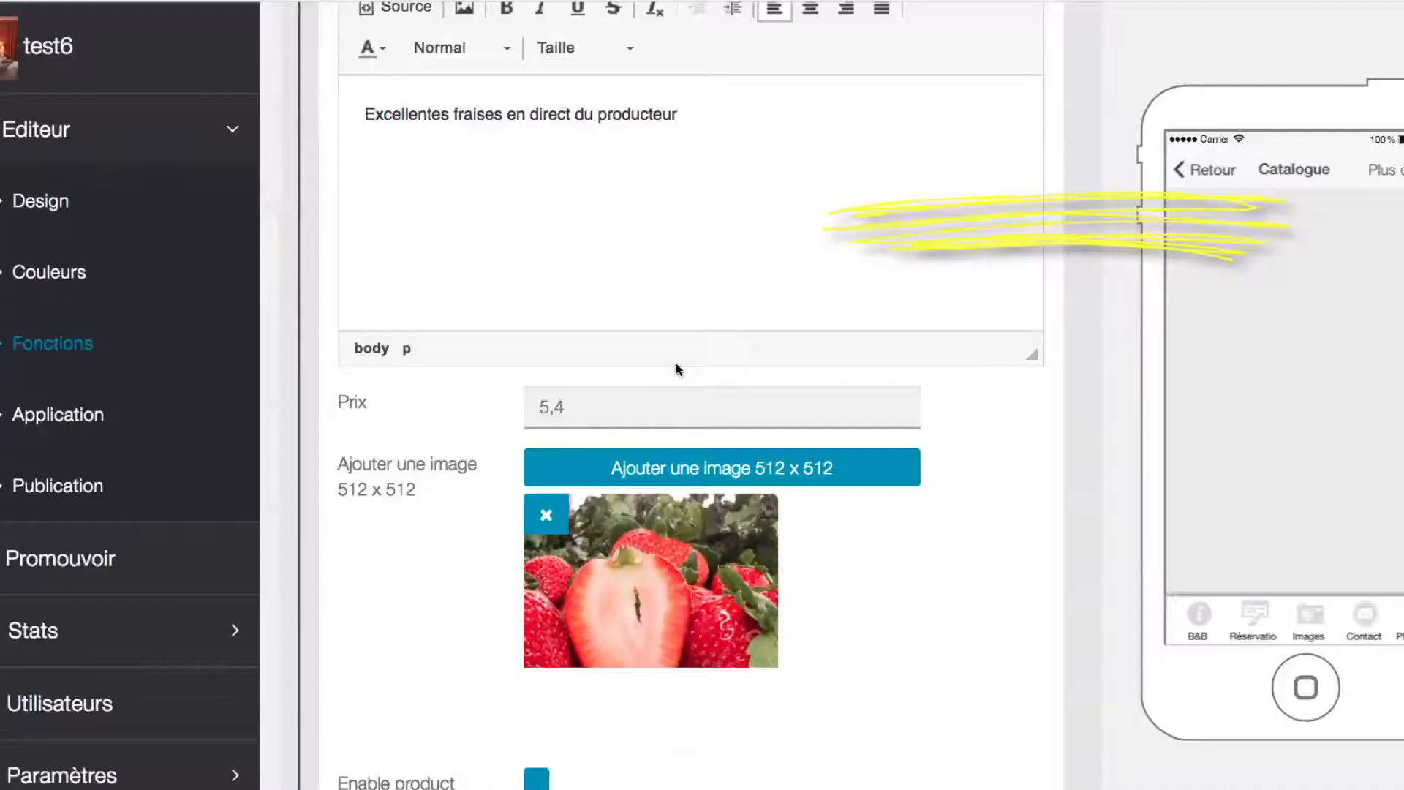
Enable product formats to examine the format name and price rows, and turn the option off again
scroll(1062, 436, "down", 3)
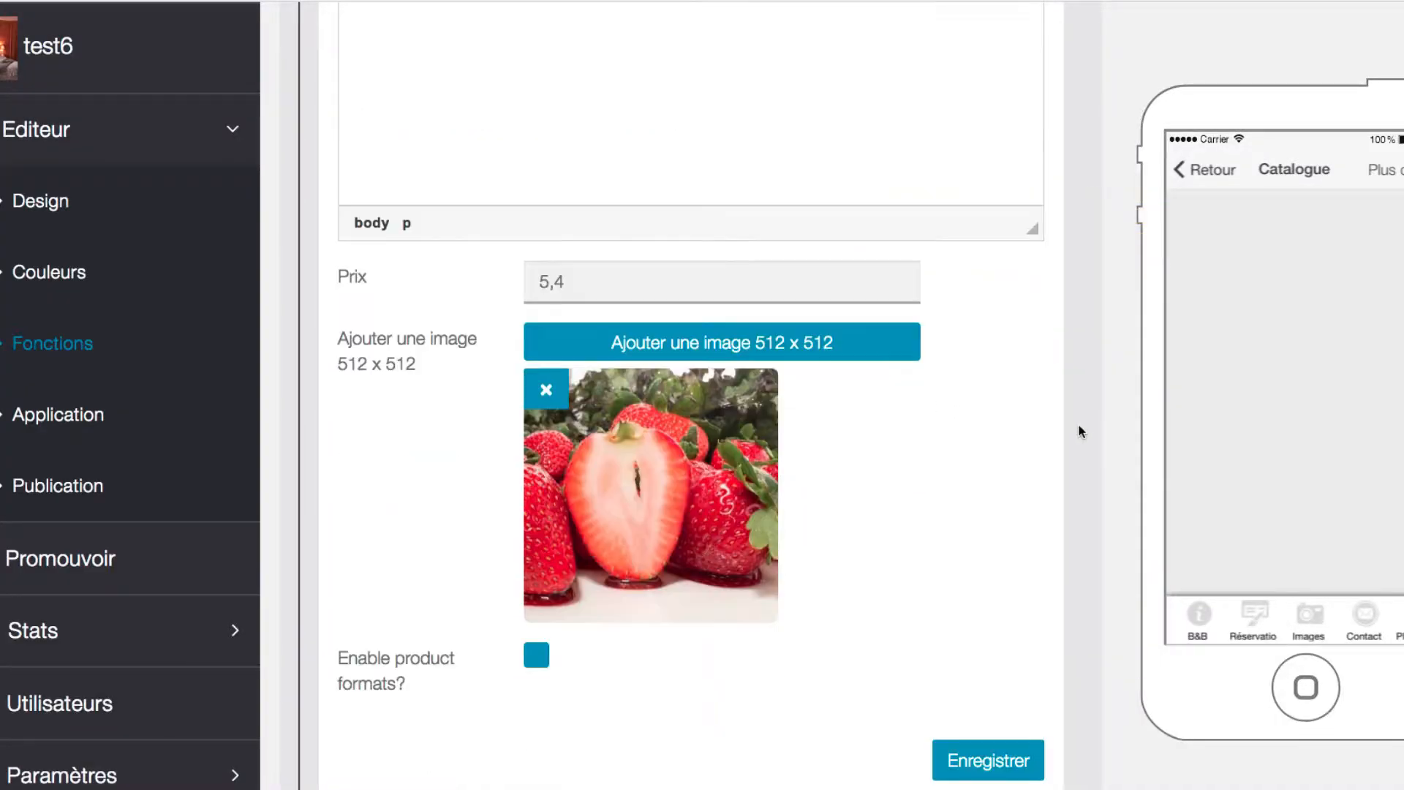
scroll(1069, 431, "down", 5)
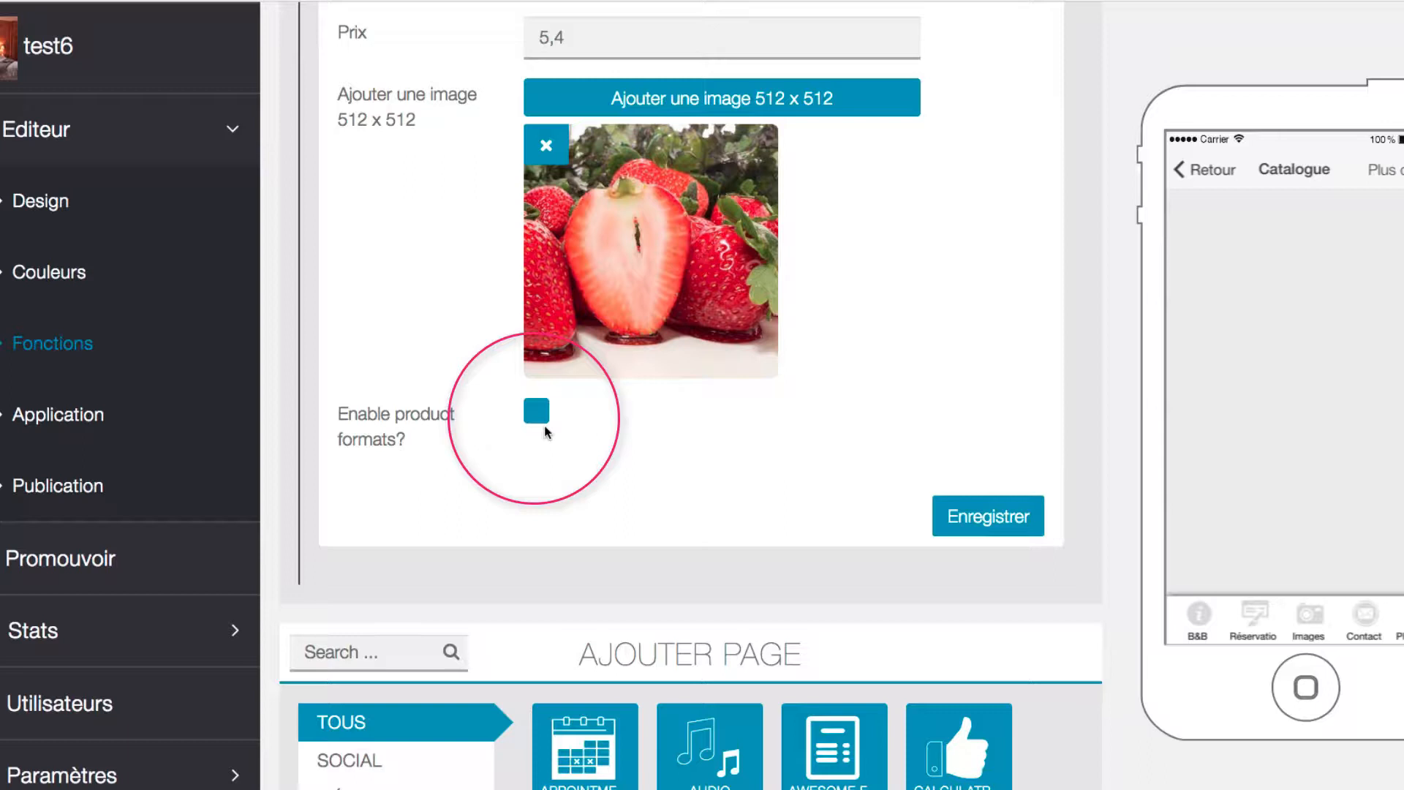
left_click(534, 415)
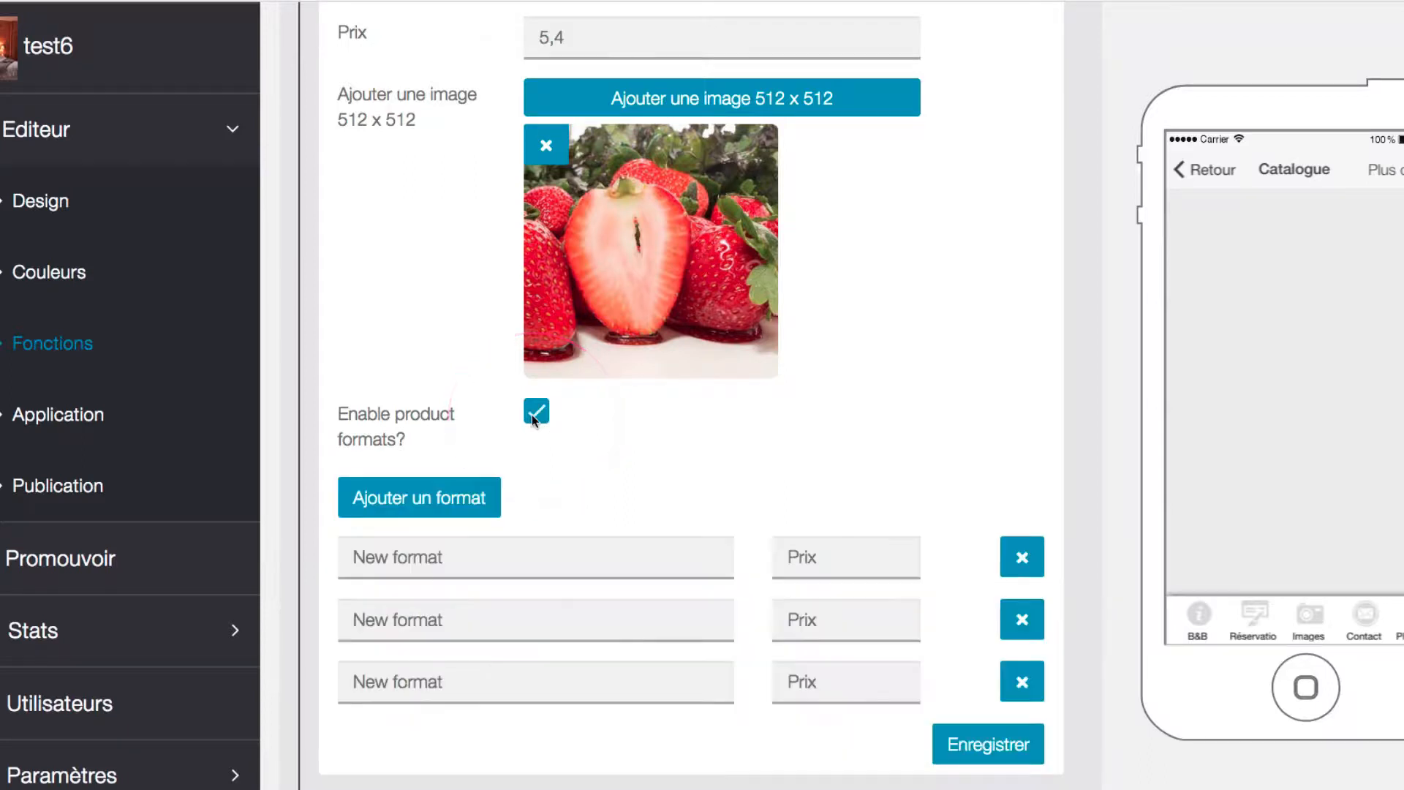
scroll(1081, 465, "down", 1)
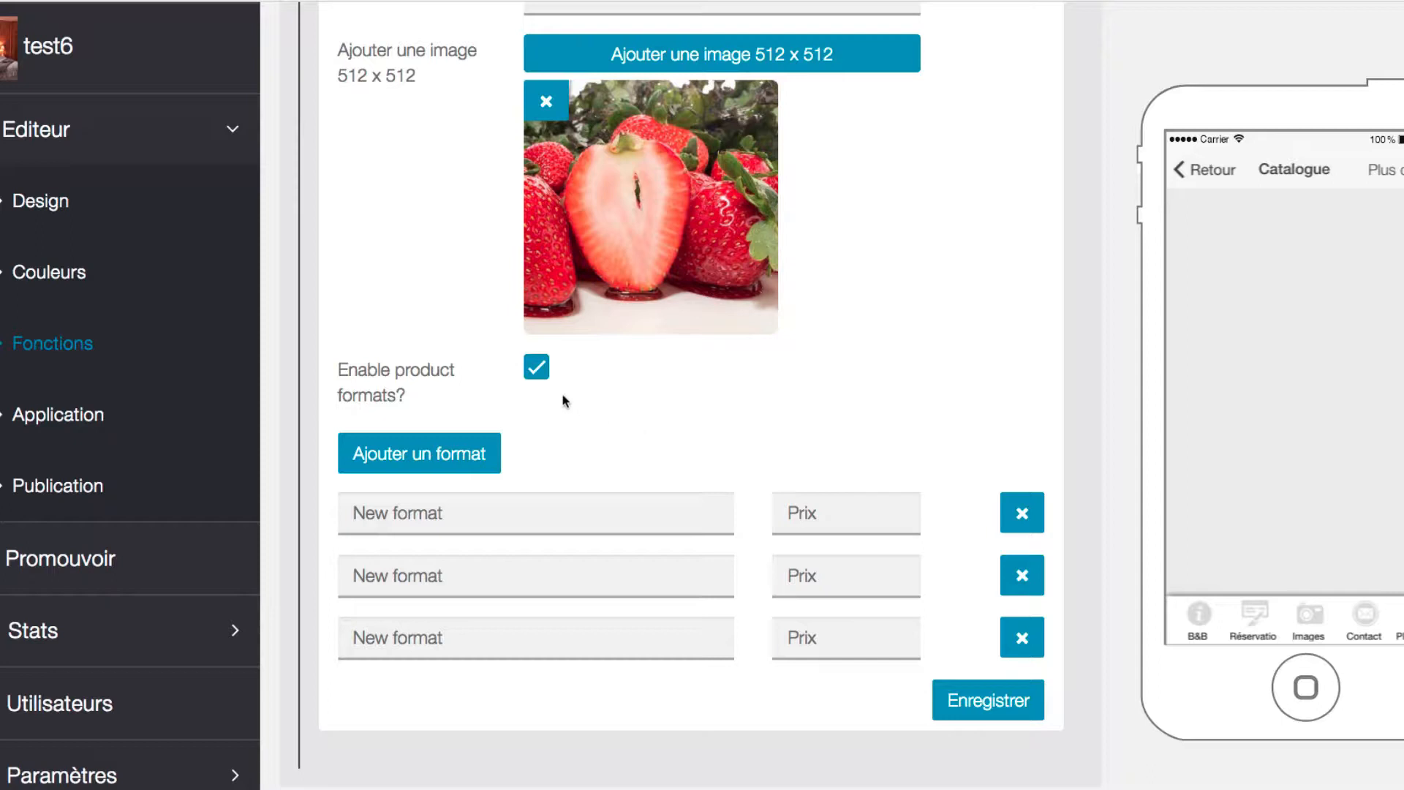
left_click(541, 368)
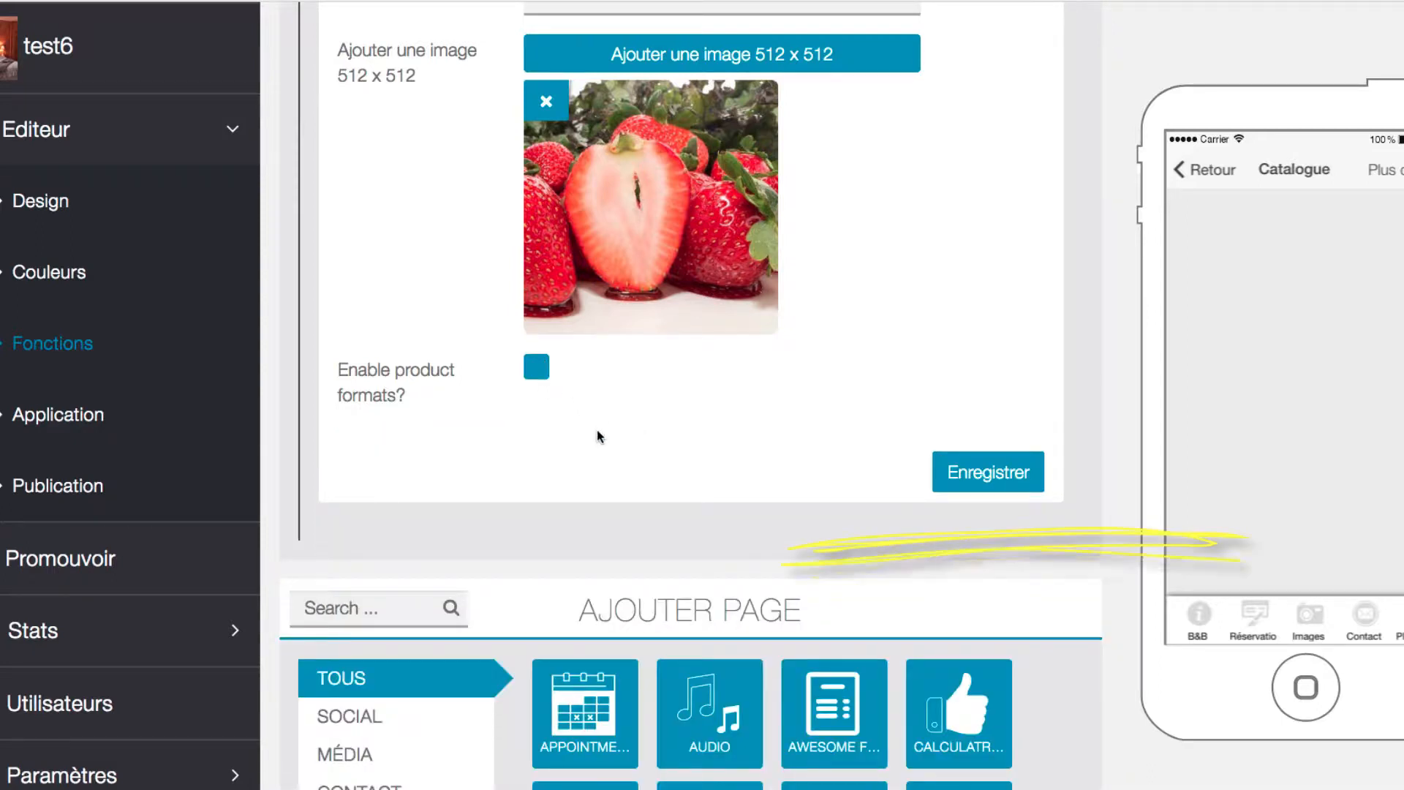
Save the Fraises product in the catalogue
left_click(988, 474)
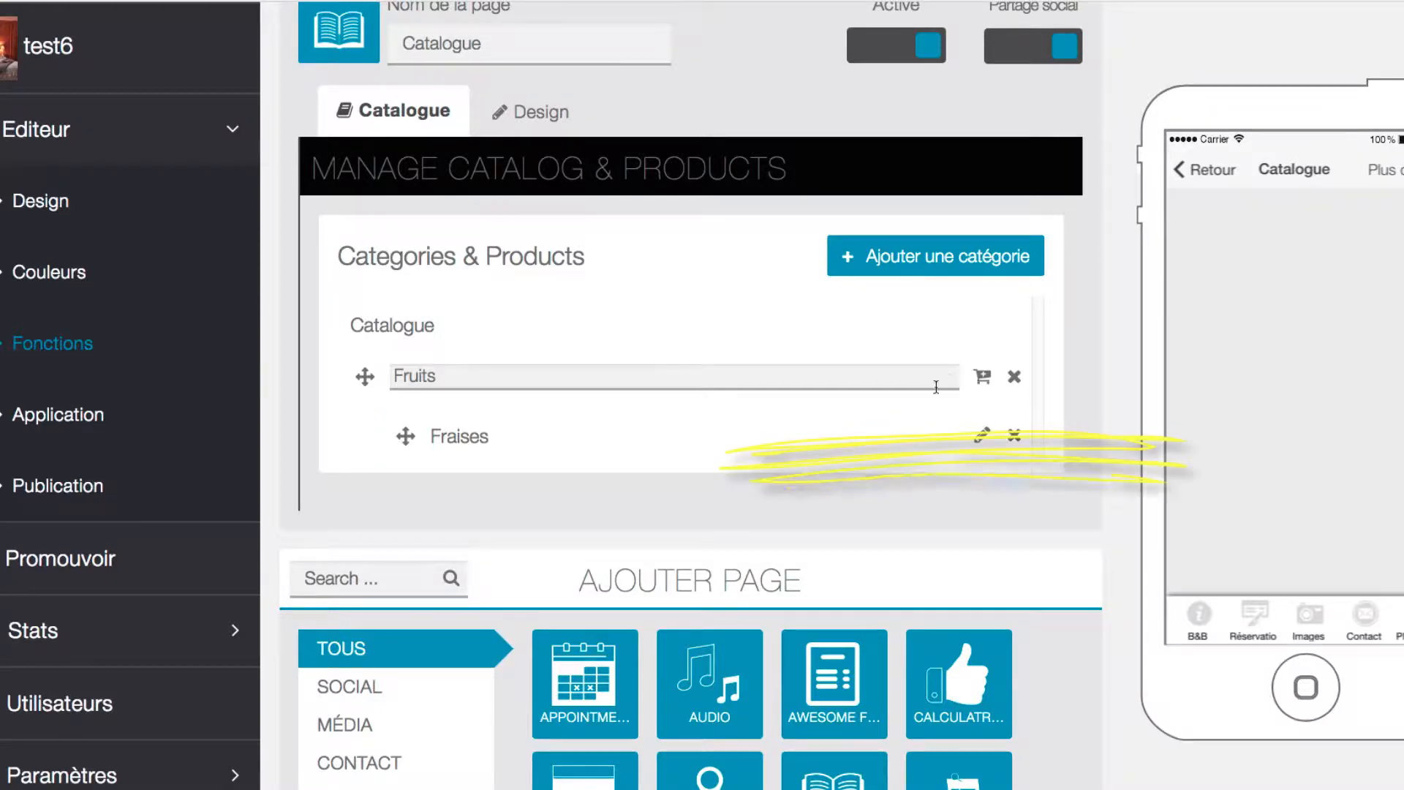
Add a new product to the Fruits category and name it Pommes
left_click(983, 377)
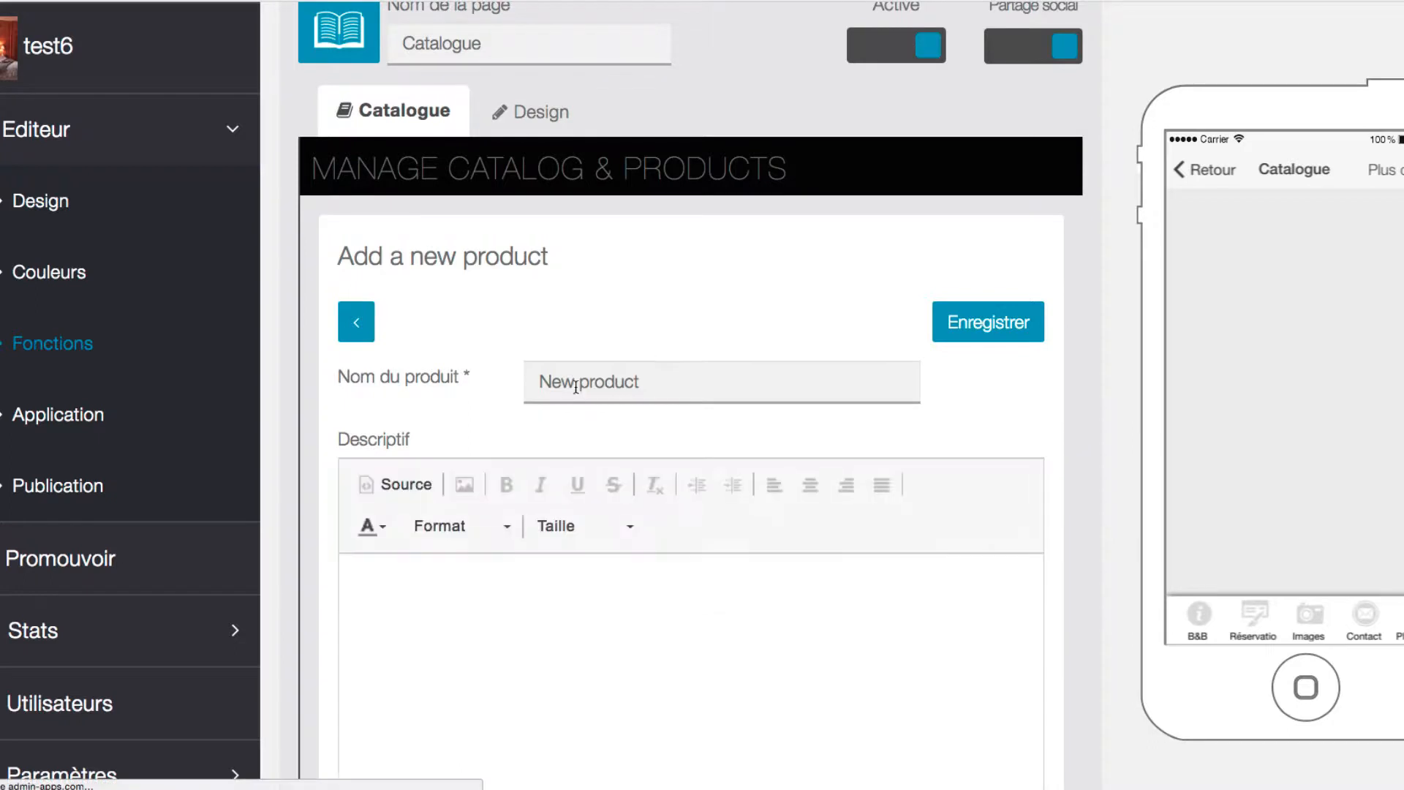
triple_click(604, 383)
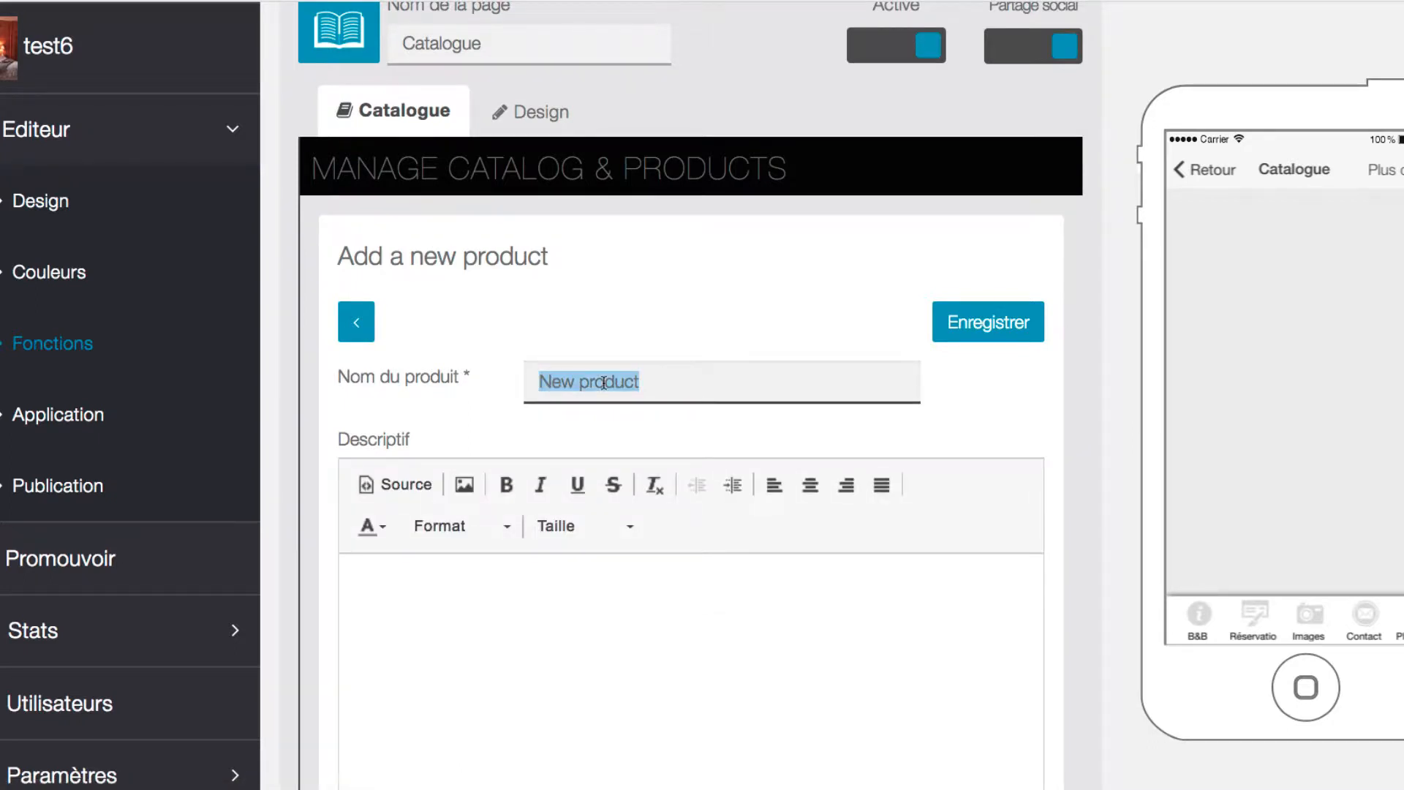
type("Pommes")
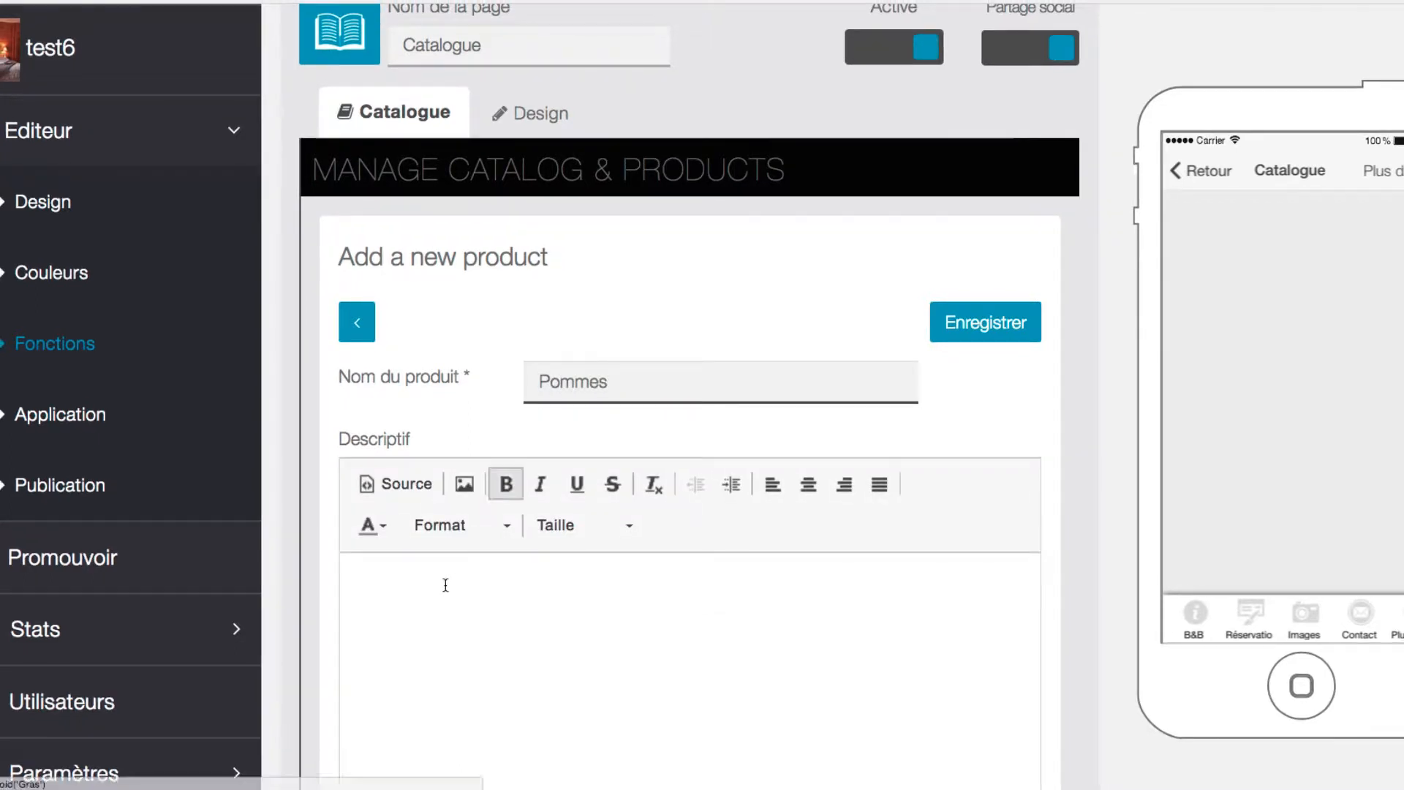
Enter "Délicieuses pommes" as the description of the Pommes product
left_click(445, 583)
type("Délicie")
type("uese")
key("BackSpace")
key("BackSpace")
key("BackSpace")
key("BackSpace")
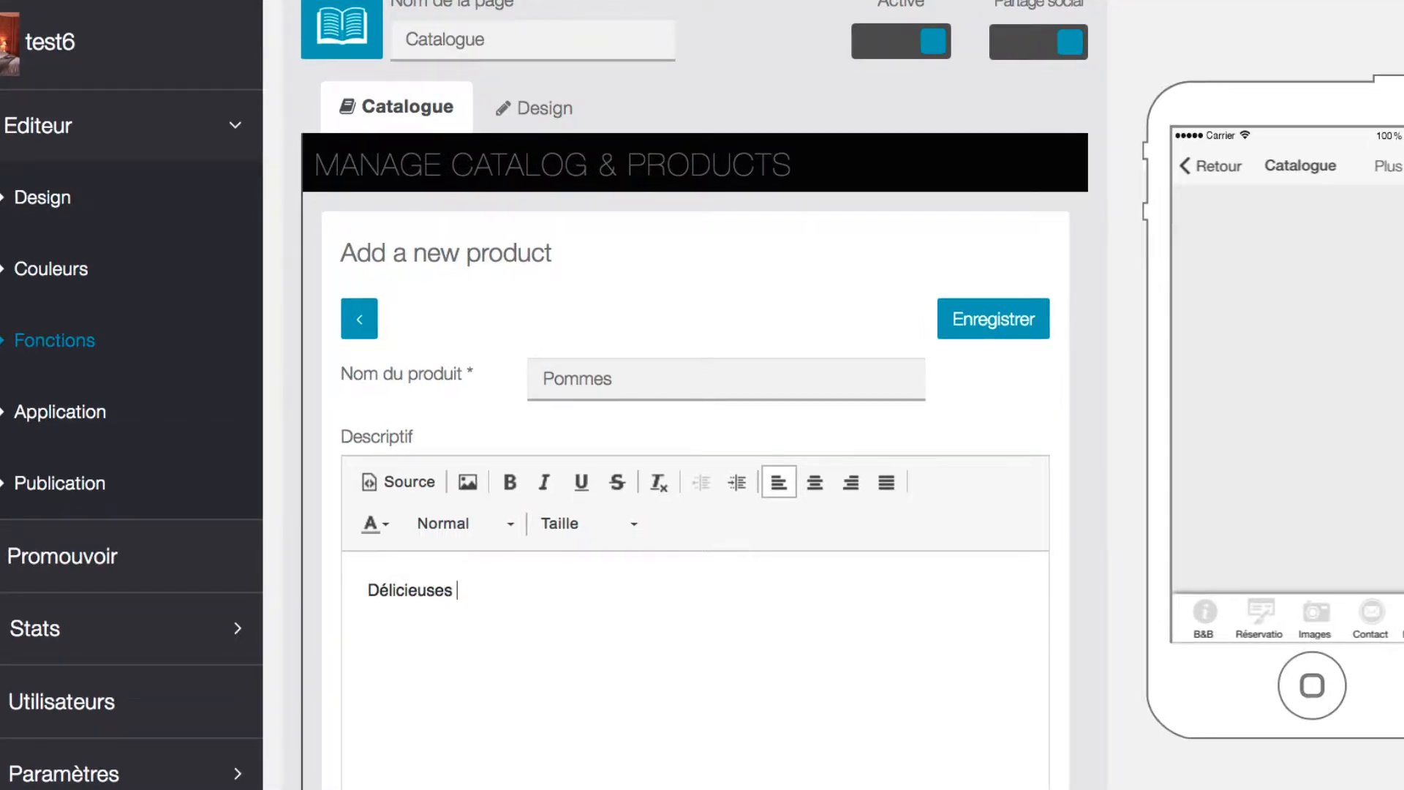
Set the price of the Pommes product to 3,5
scroll(548, 590, "down", 5)
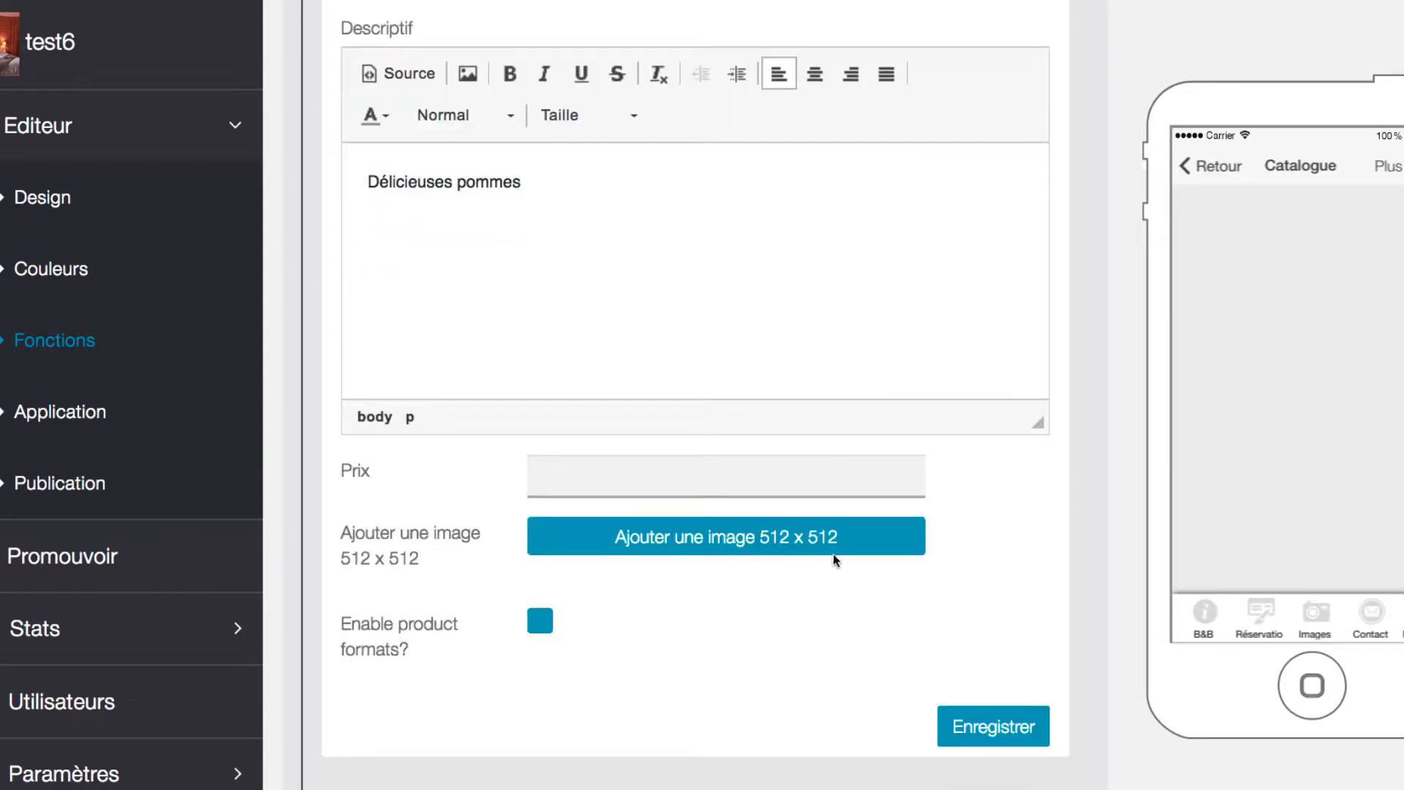
left_click(680, 484)
type("3")
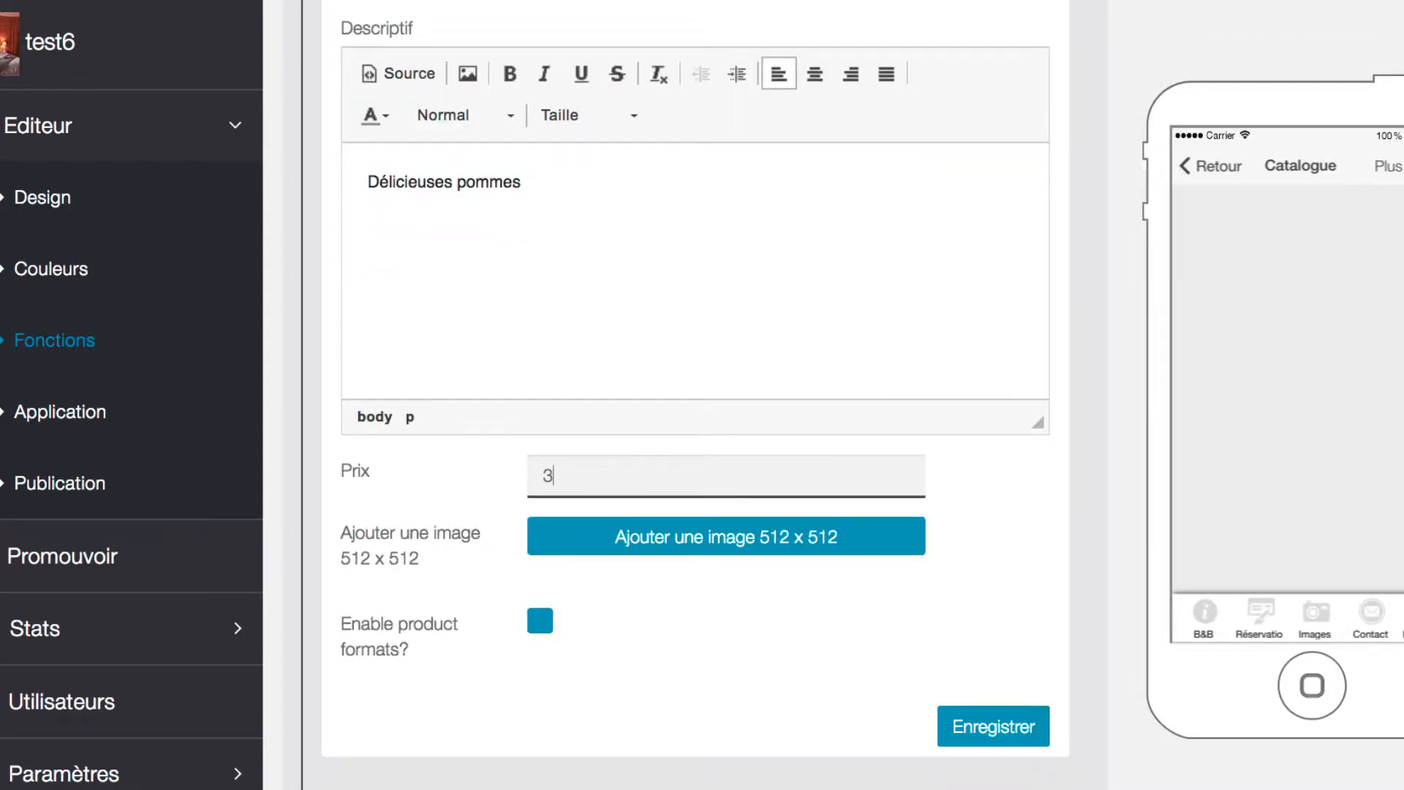
type(",")
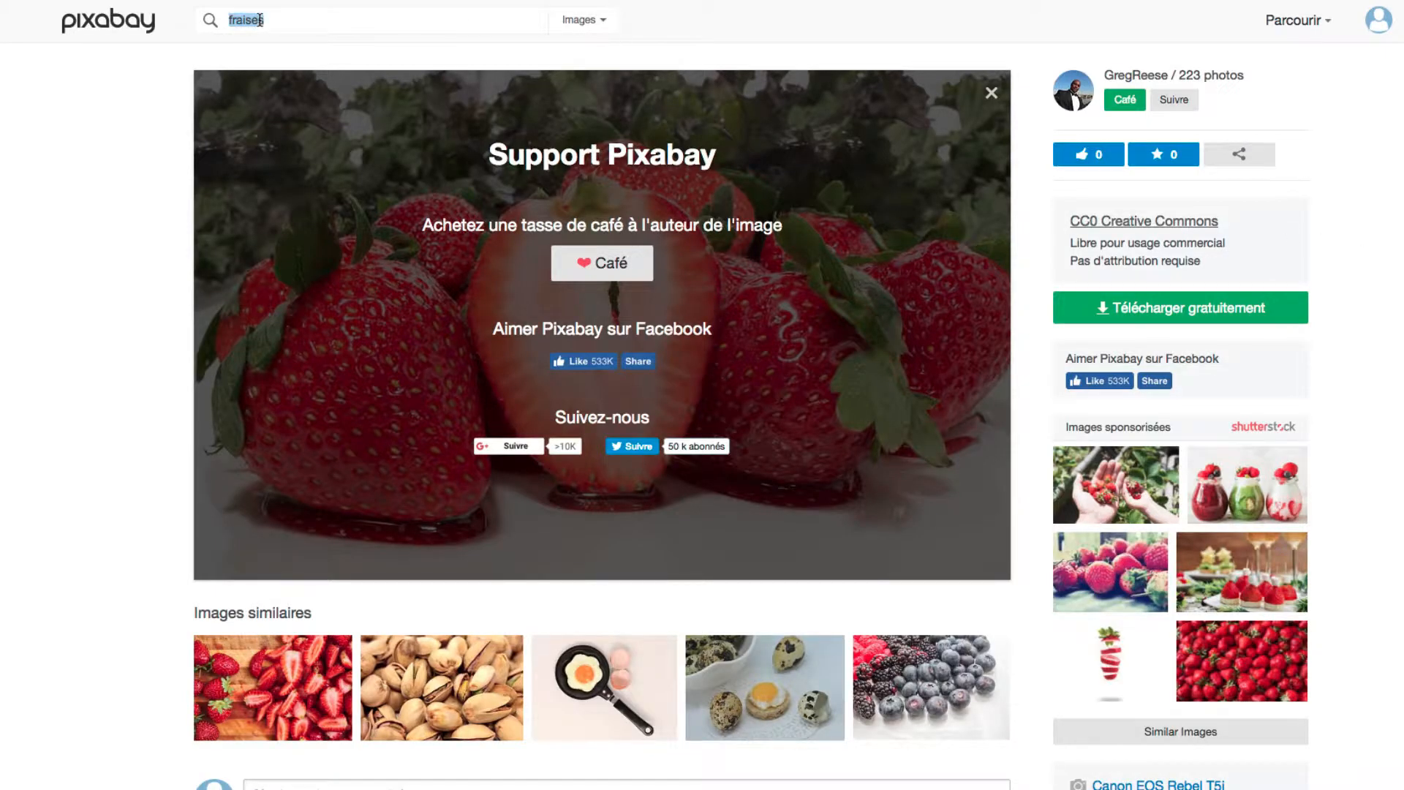
Switch to Pixabay, search for "pommes" and open the photo of a red apple among green apples in a red bowl
type("pommes")
key("Return")
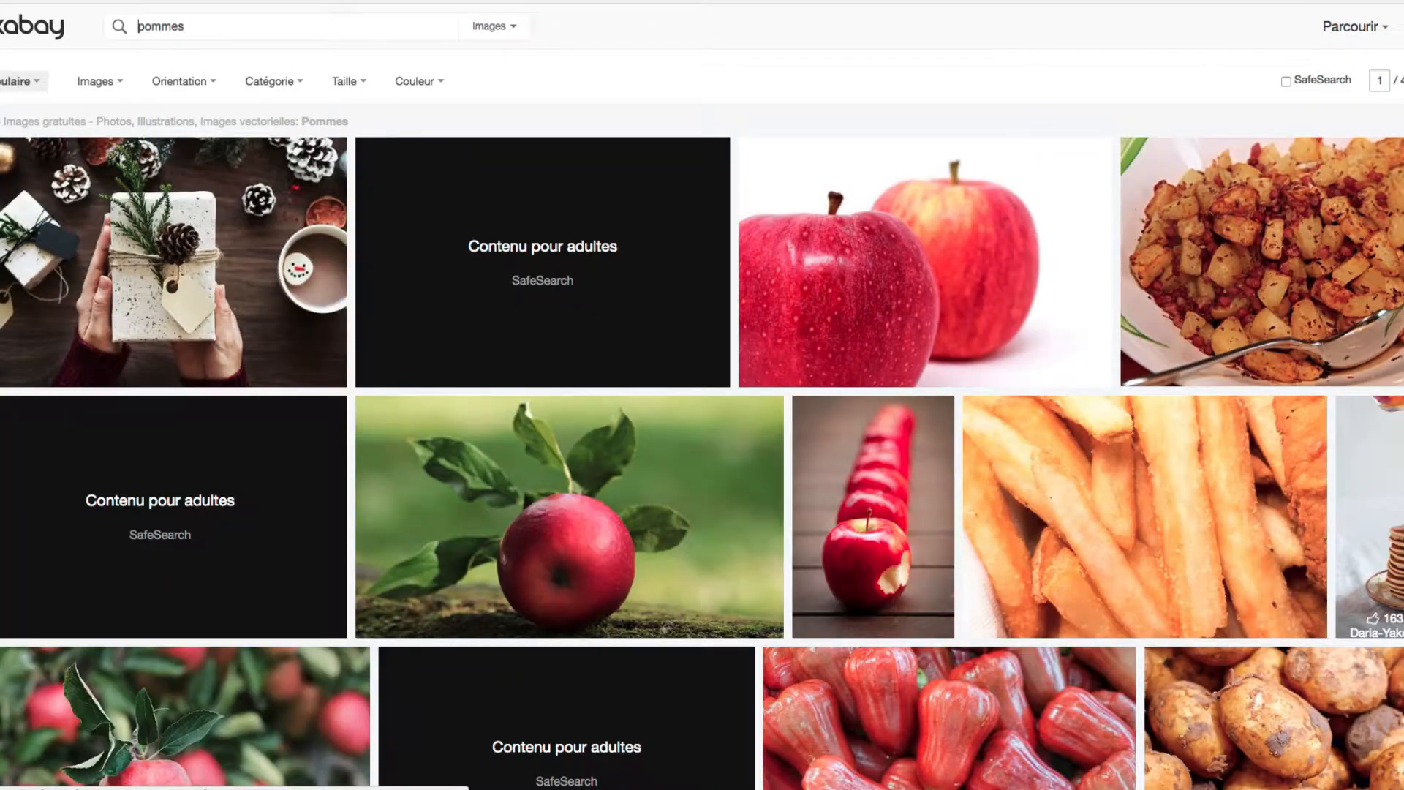
scroll(751, 494, "down", 14)
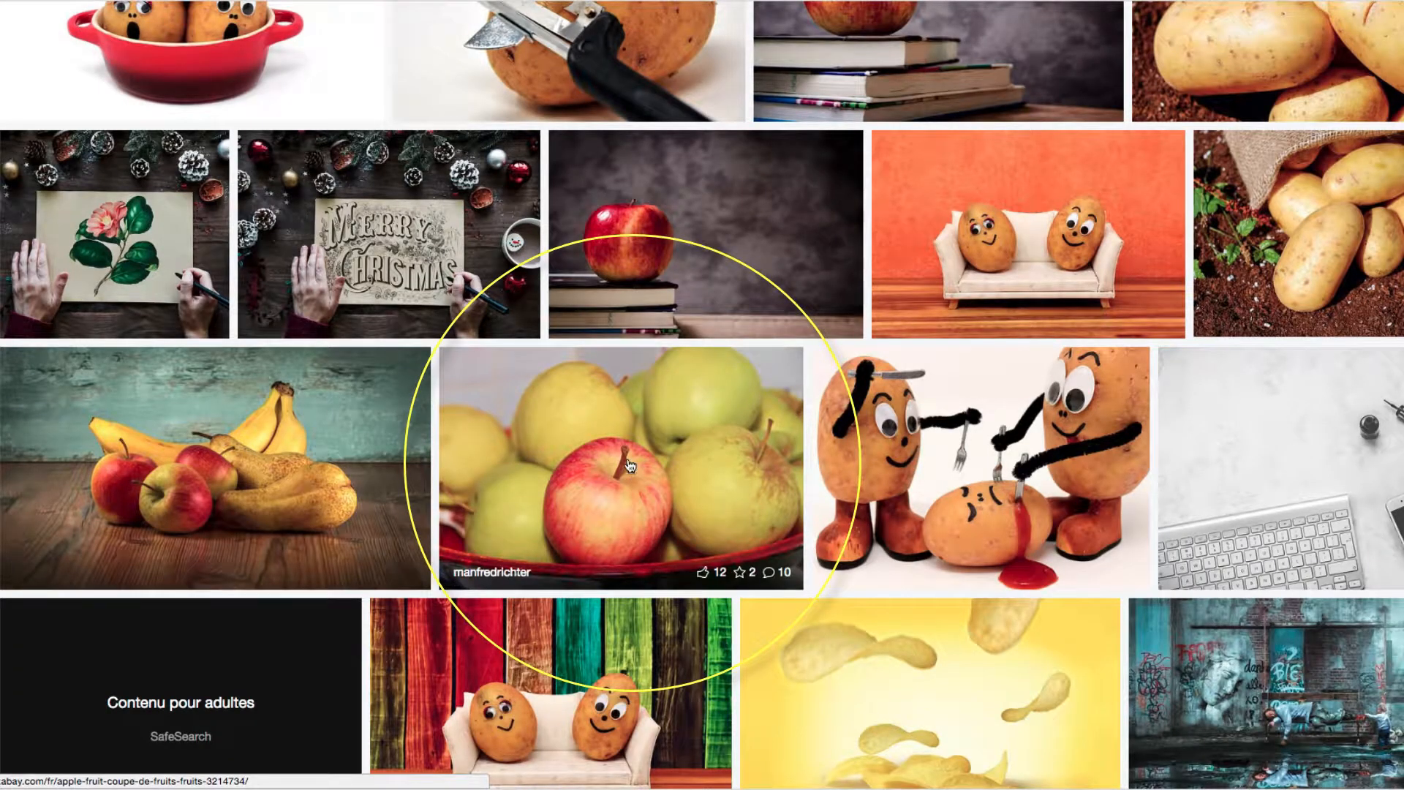
left_click(629, 465)
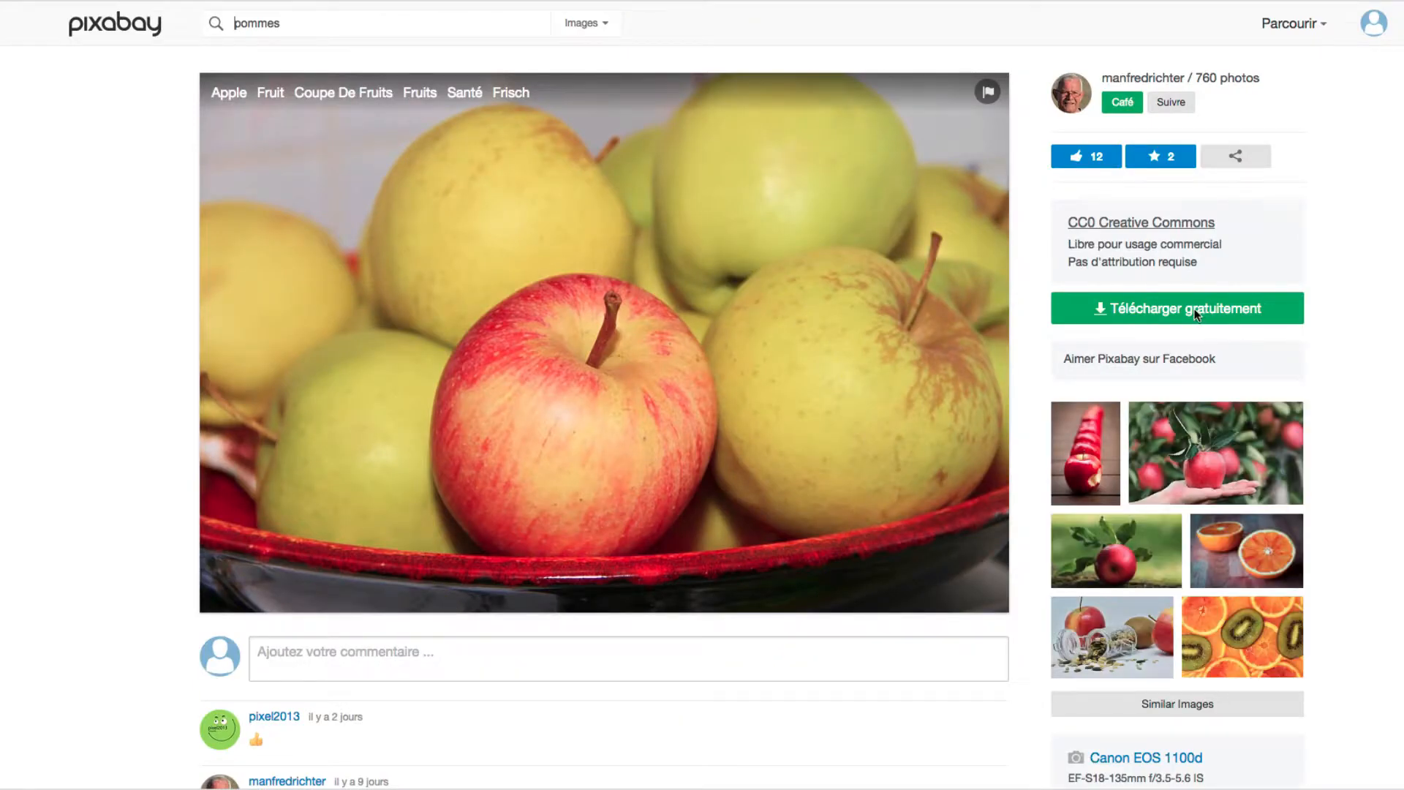
Download the apple photo as a JPG at 640×426
left_click(1196, 314)
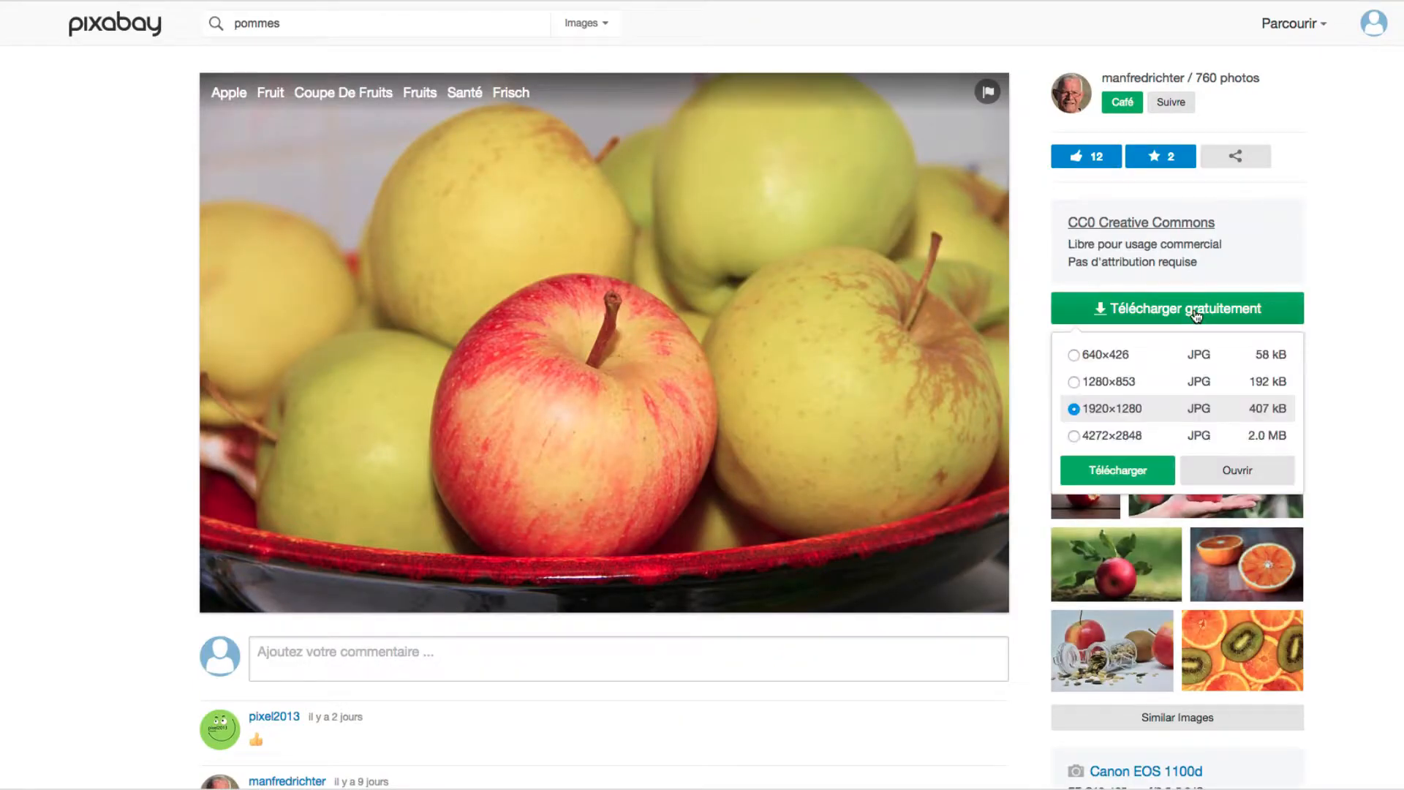
left_click(1074, 356)
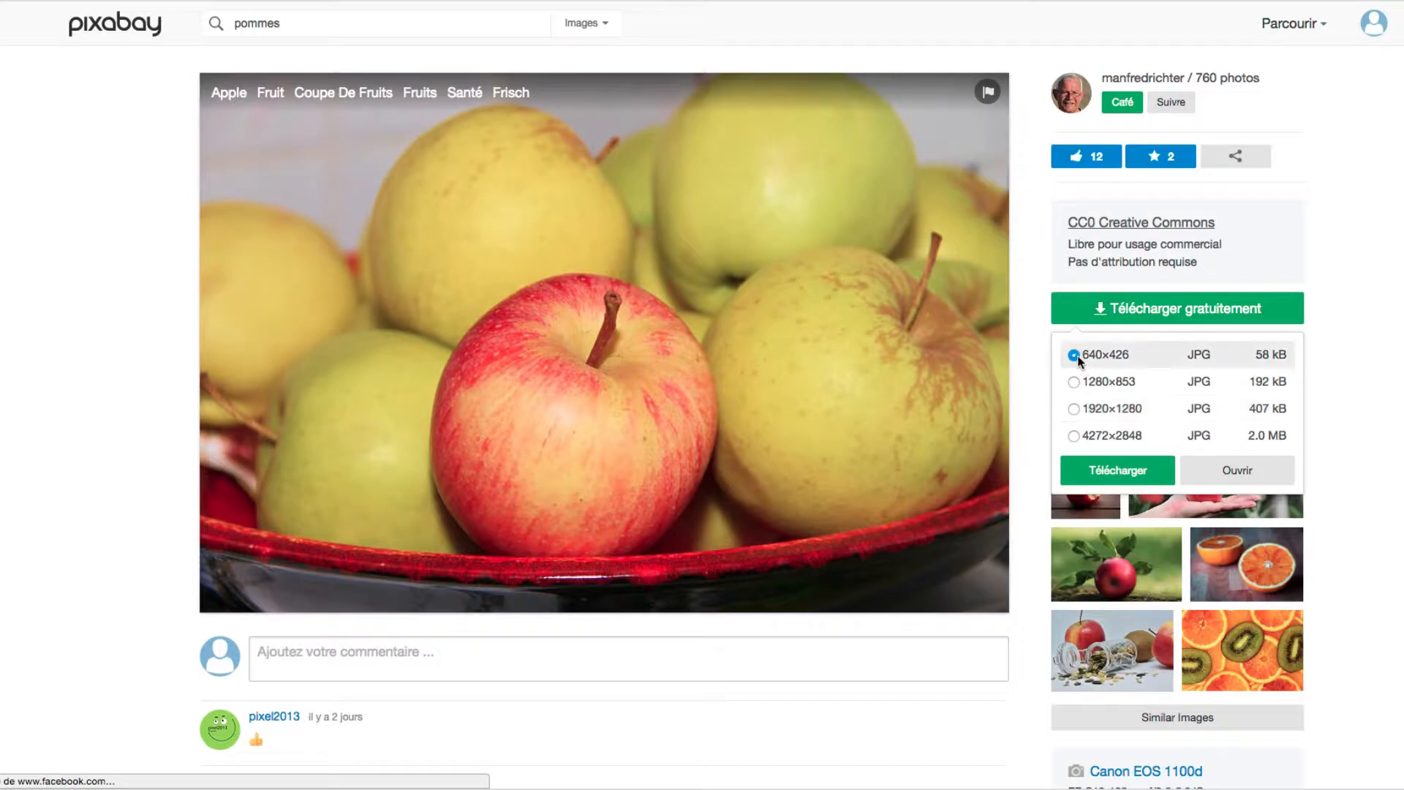
left_click(1091, 473)
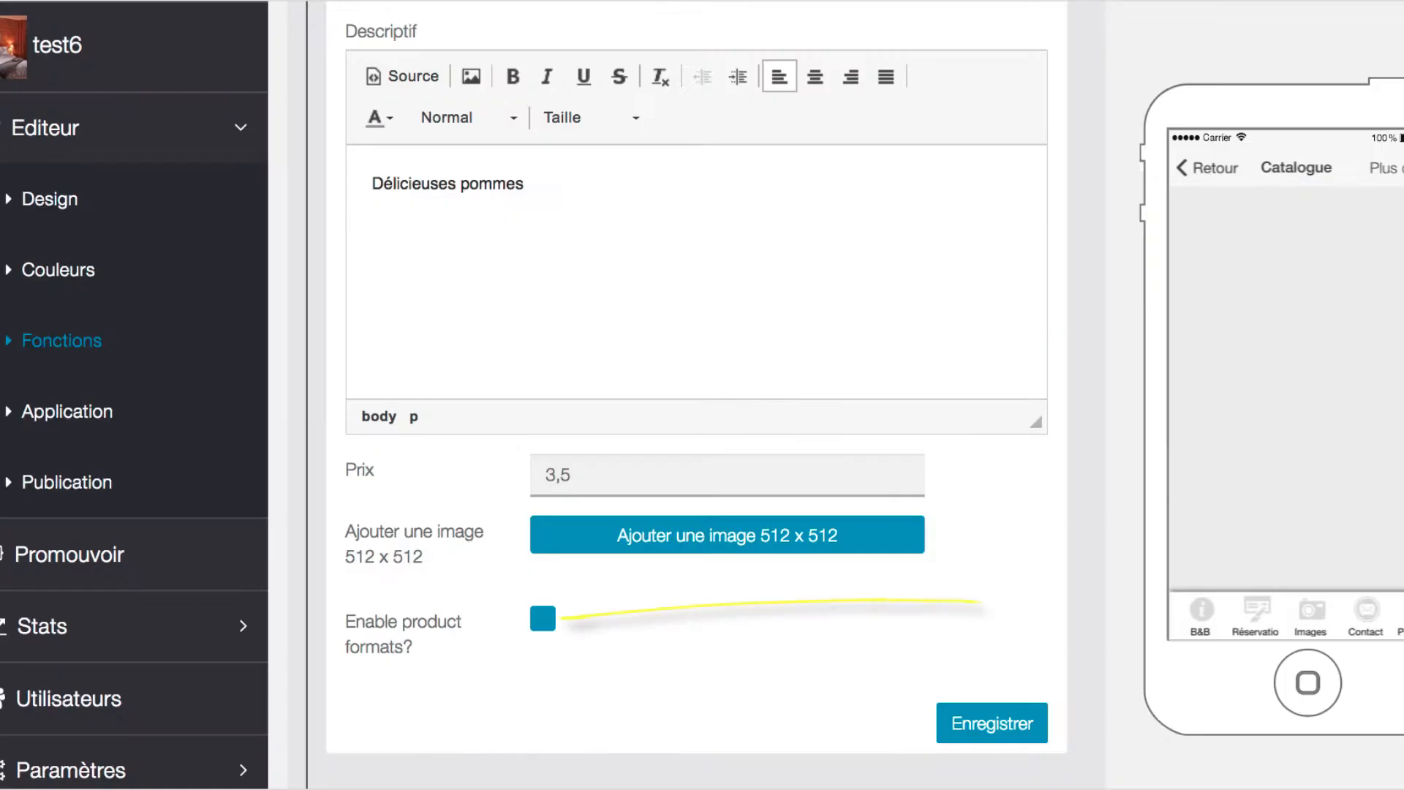
Back in the product form, upload the downloaded apple photo and crop it with the red apple near the centre
left_click(735, 541)
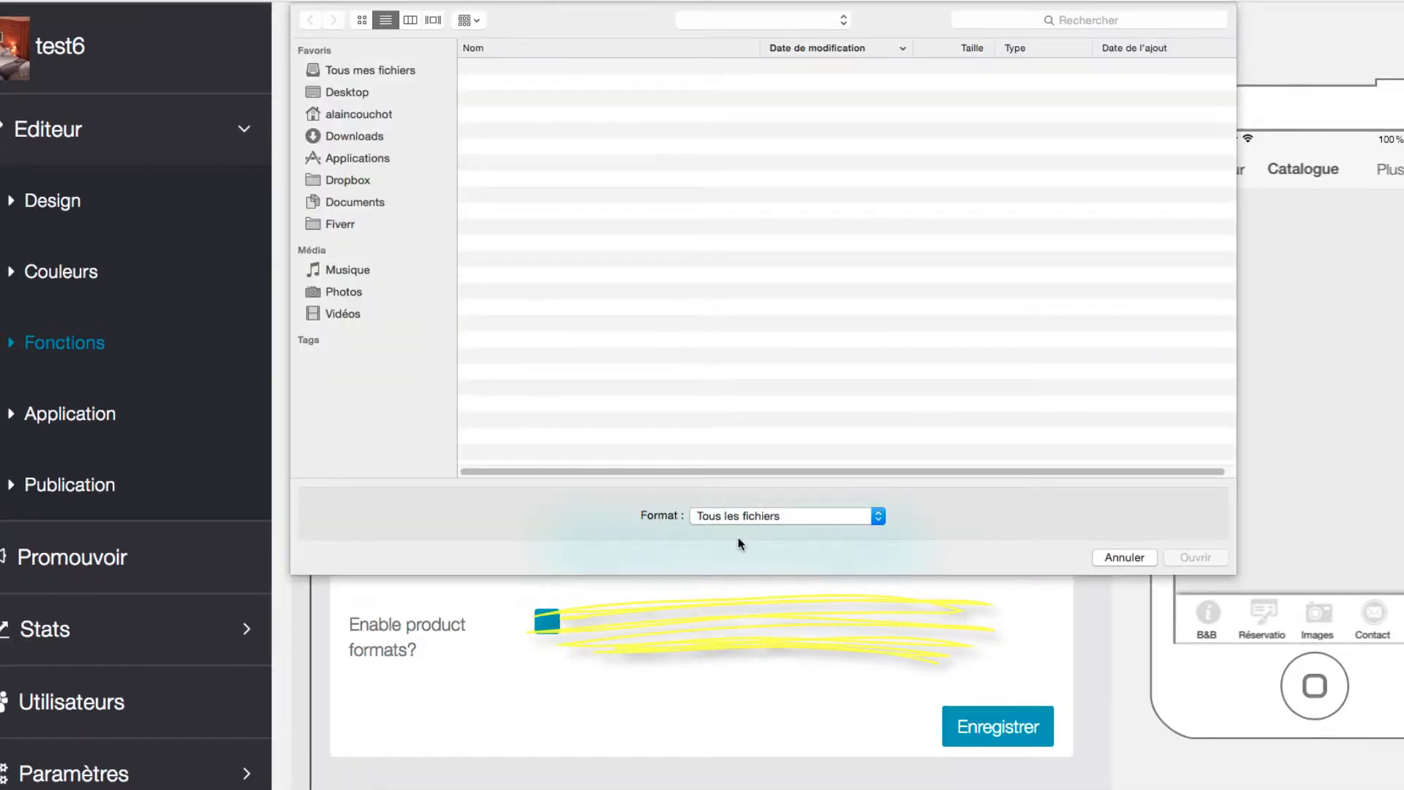
left_click(1218, 563)
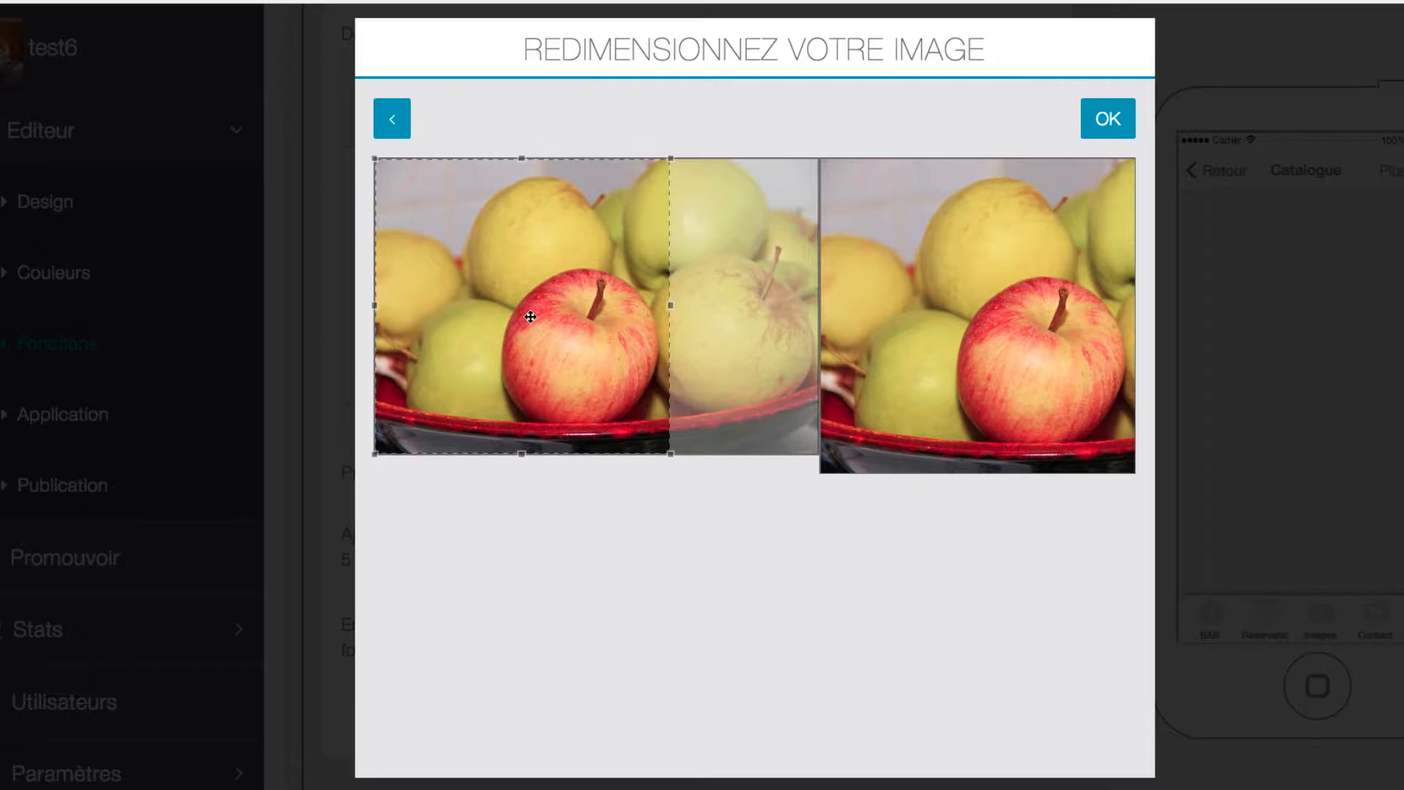
left_click_drag(530, 317, 622, 319)
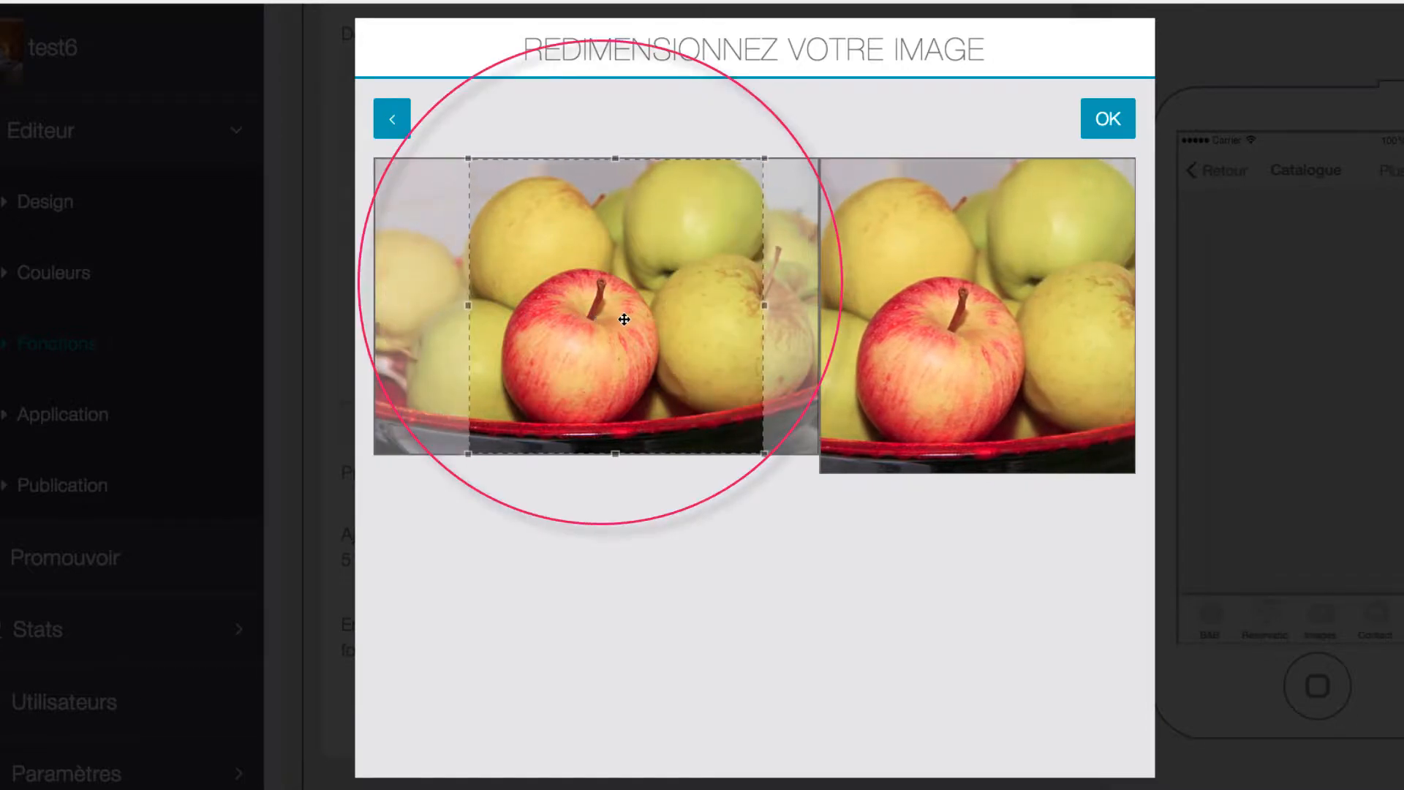
left_click(1105, 121)
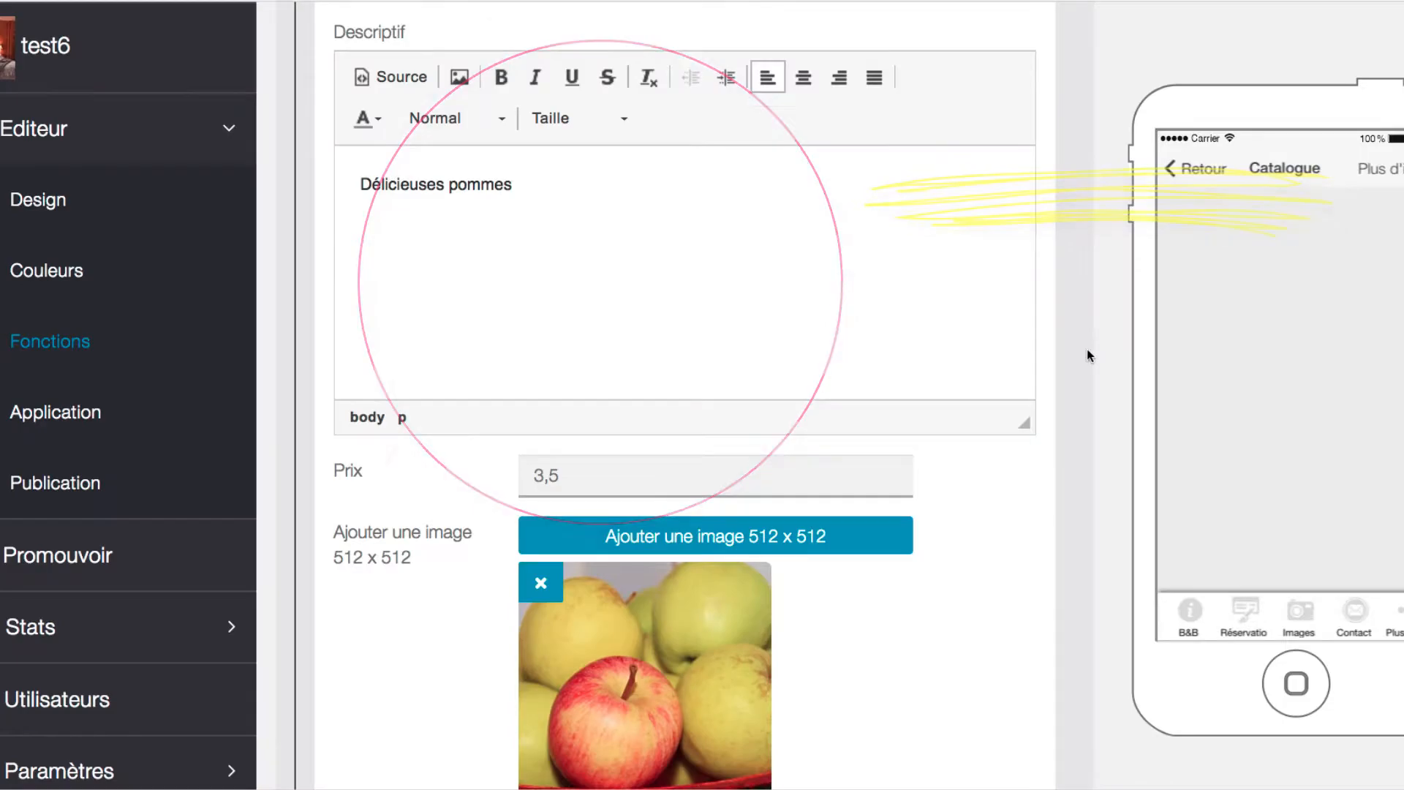
Save the Pommes product and reload the editor page
scroll(1087, 349, "down", 4)
left_click(995, 666)
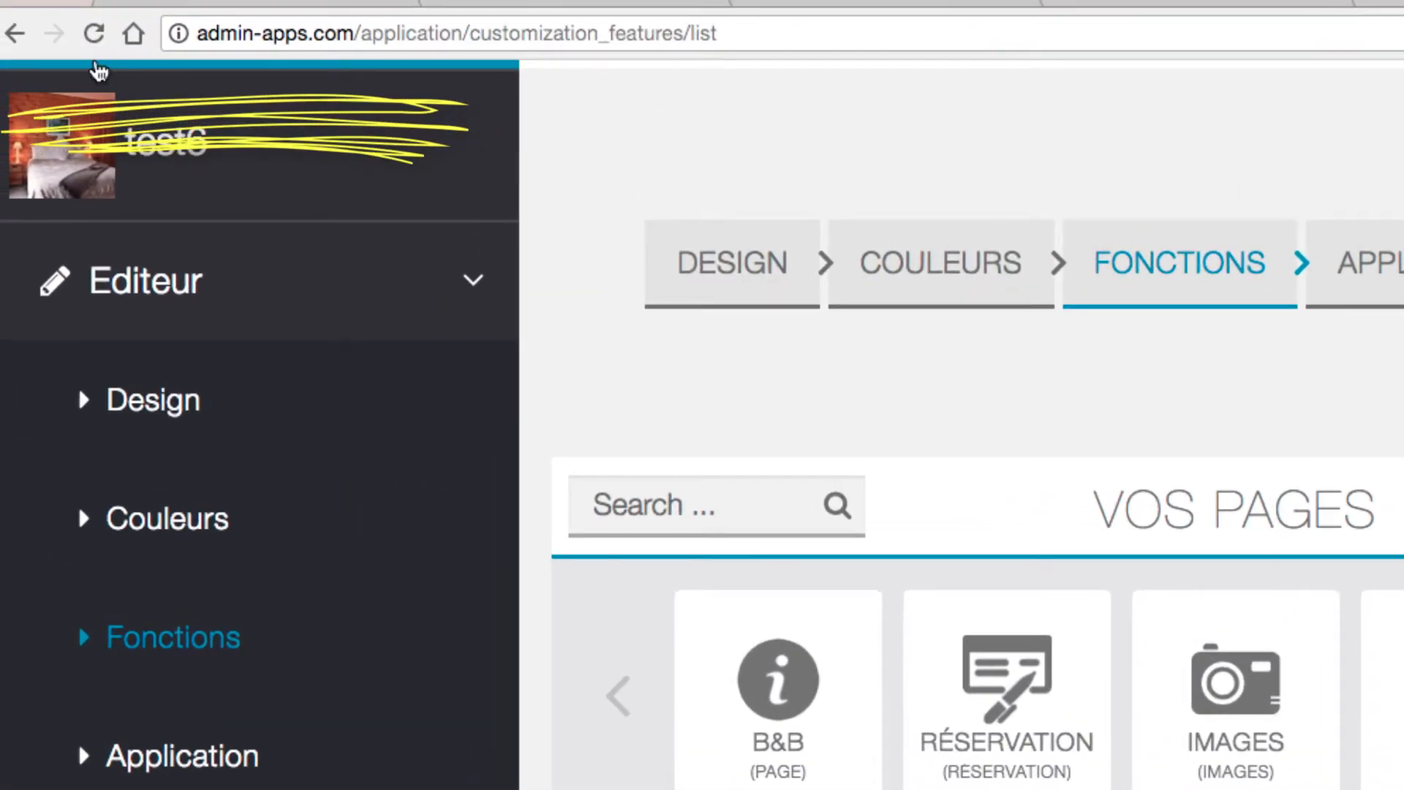
left_click(94, 34)
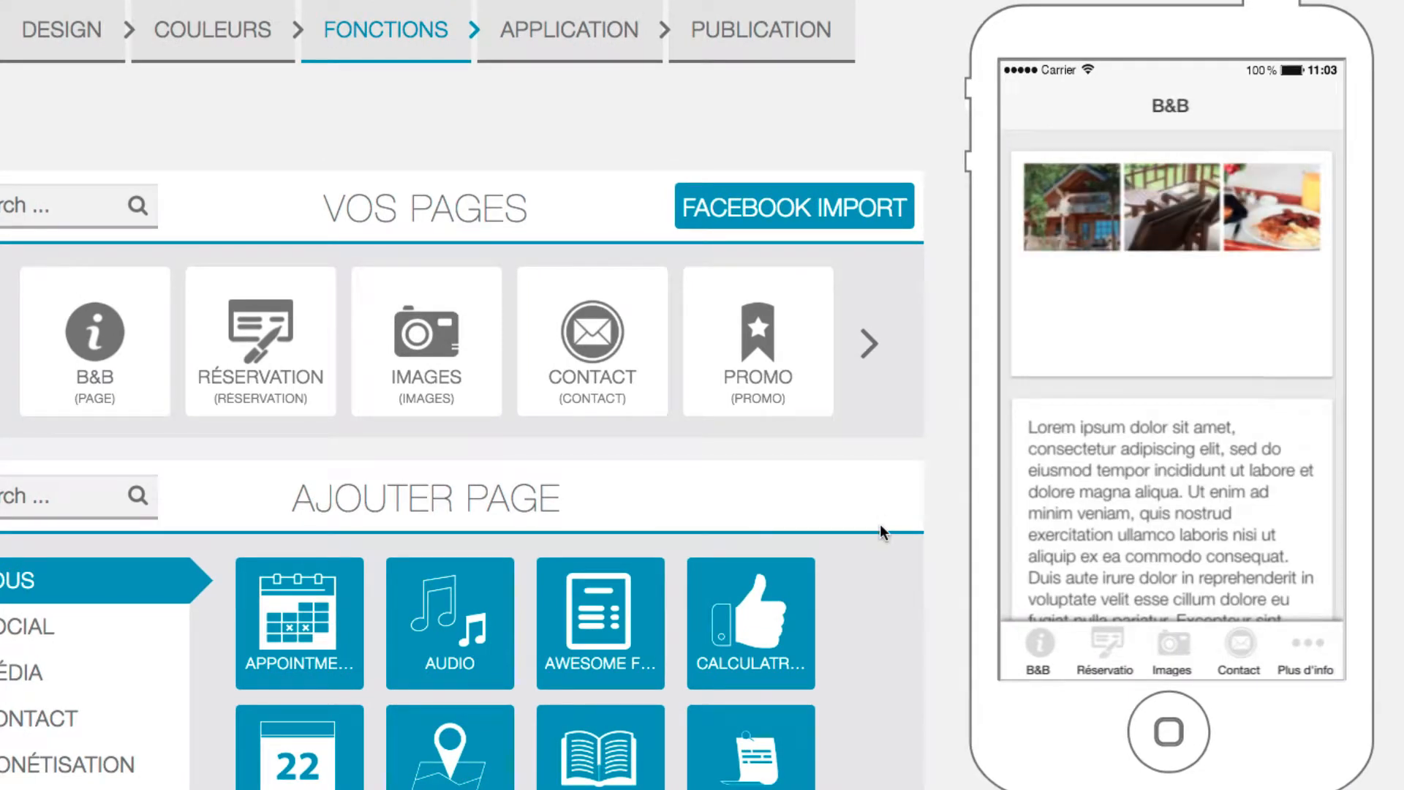
In the phone preview, expand the full page list and go to the Catalogue page to examine its Fruits products
left_click(1313, 644)
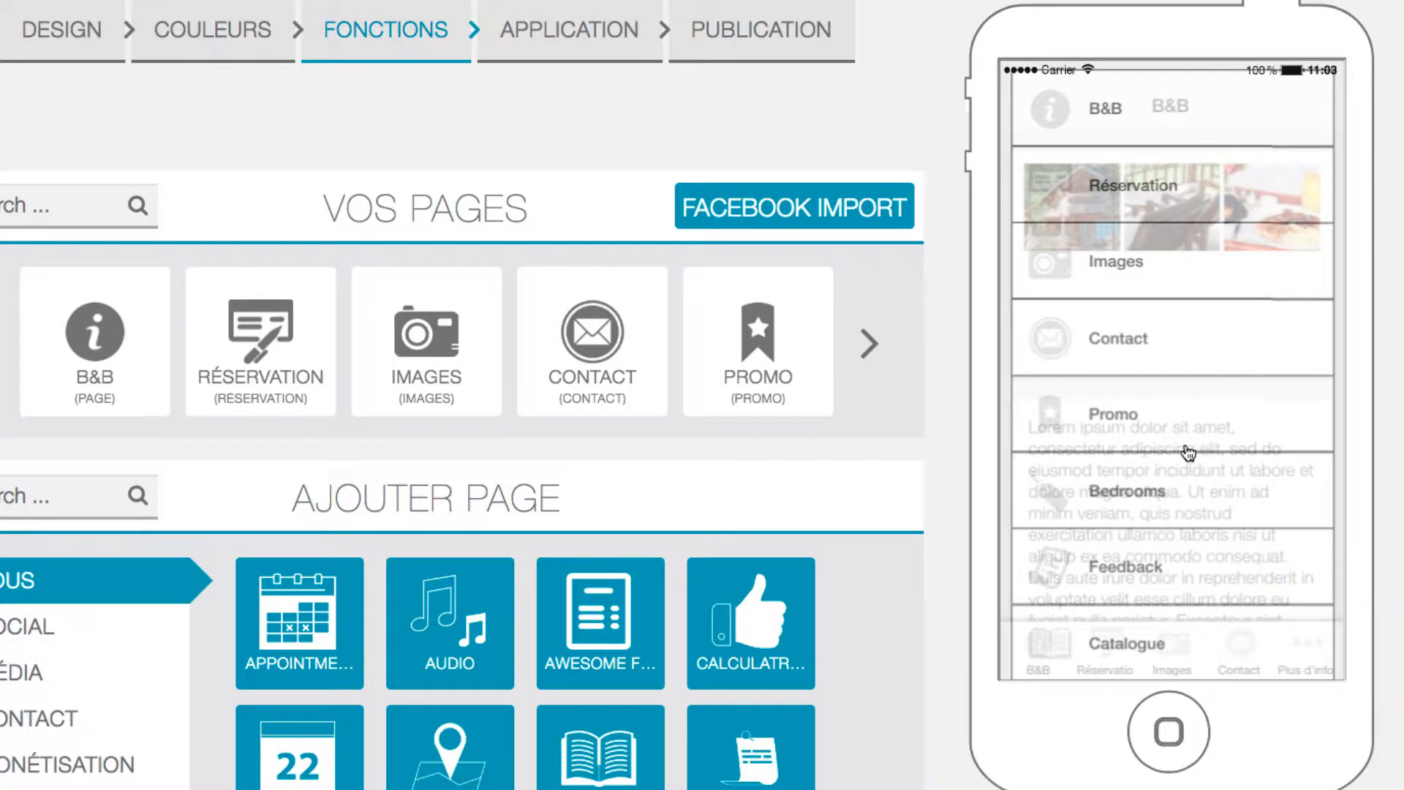
scroll(1189, 453, "down", 5)
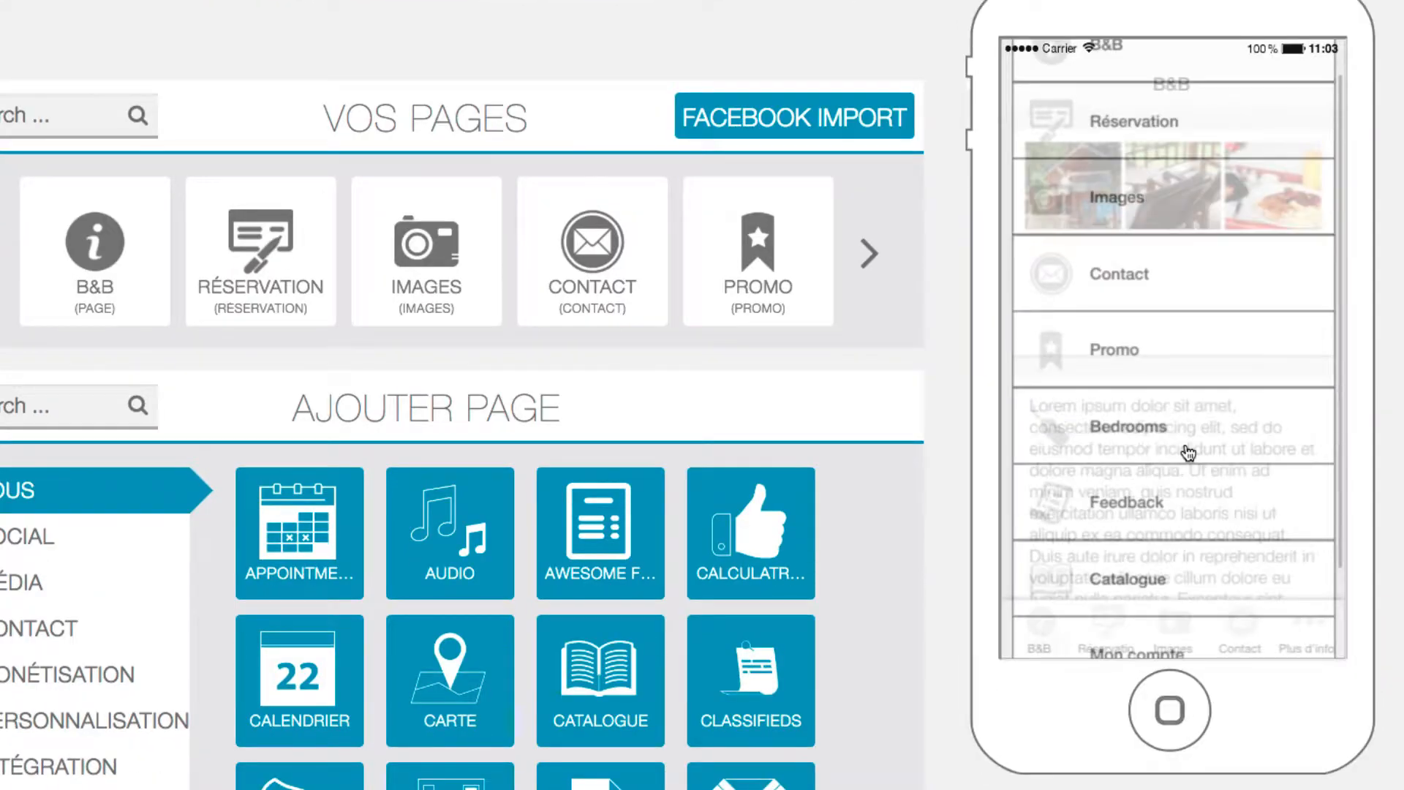
scroll(1188, 453, "down", 5)
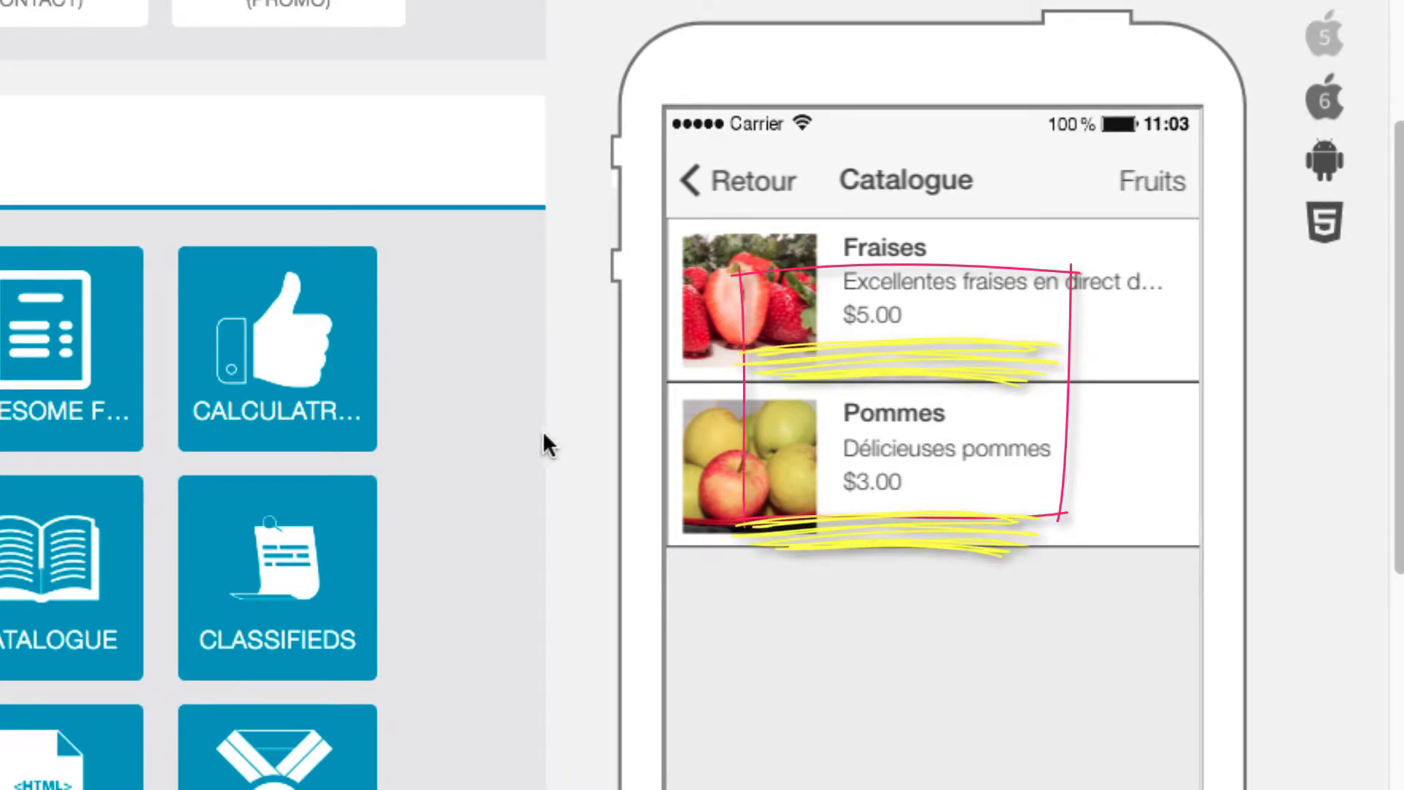
Reopen the settings of the Catalogue page at its list of categories and products
scroll(543, 430, "up", 5)
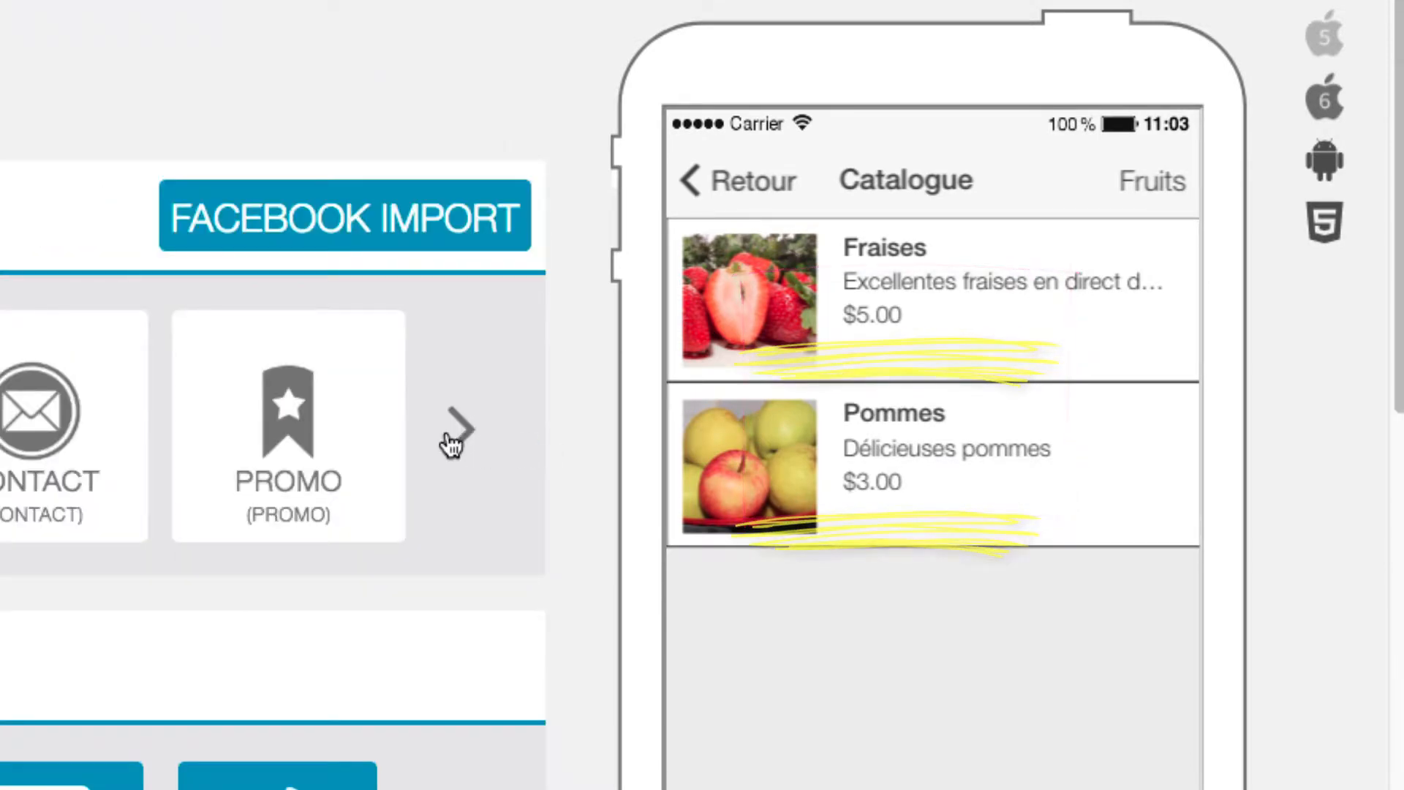
left_click(454, 443)
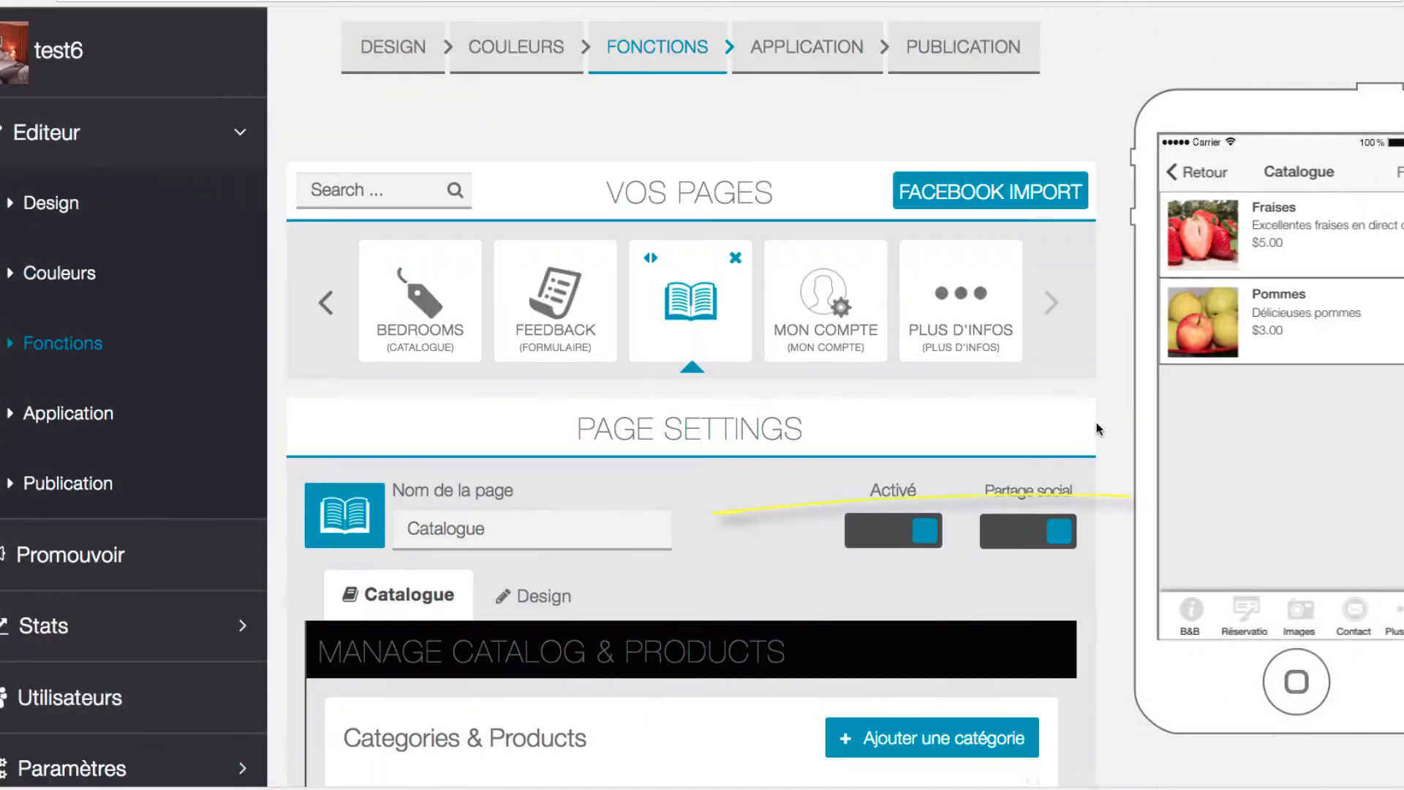
scroll(1096, 423, "down", 5)
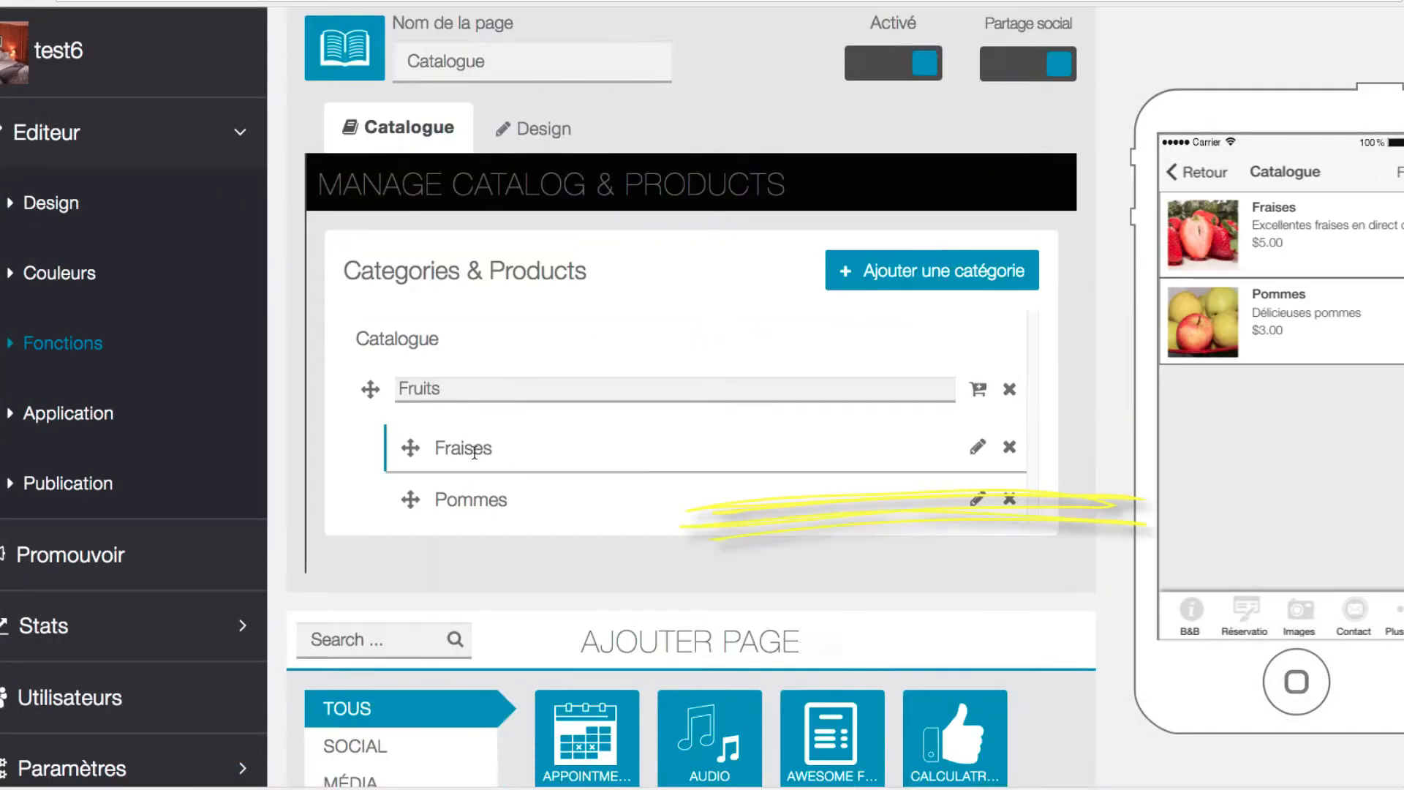
Edit the Fraises product, set its price to 5.50 and save it
left_click(980, 448)
scroll(1099, 460, "down", 4)
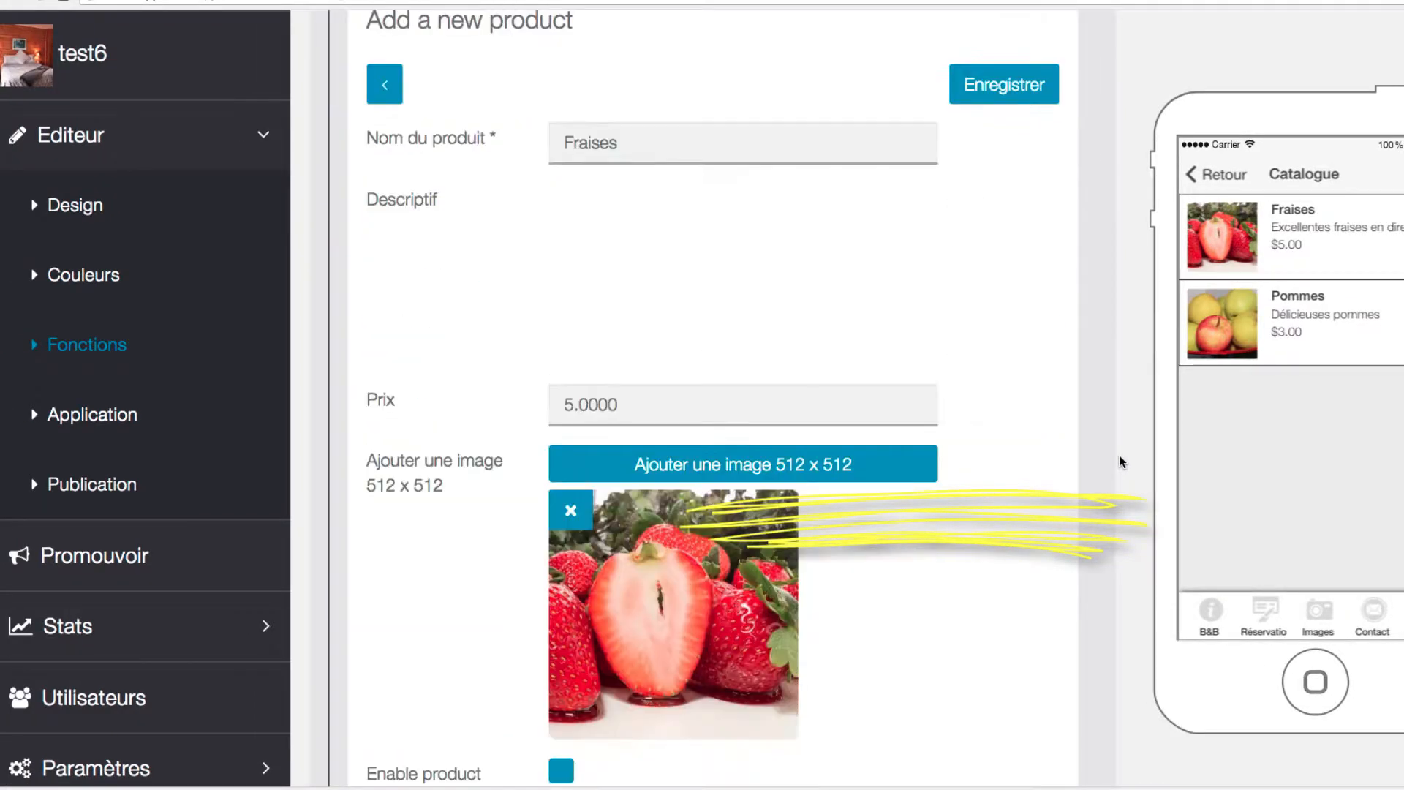
scroll(1119, 462, "down", 4)
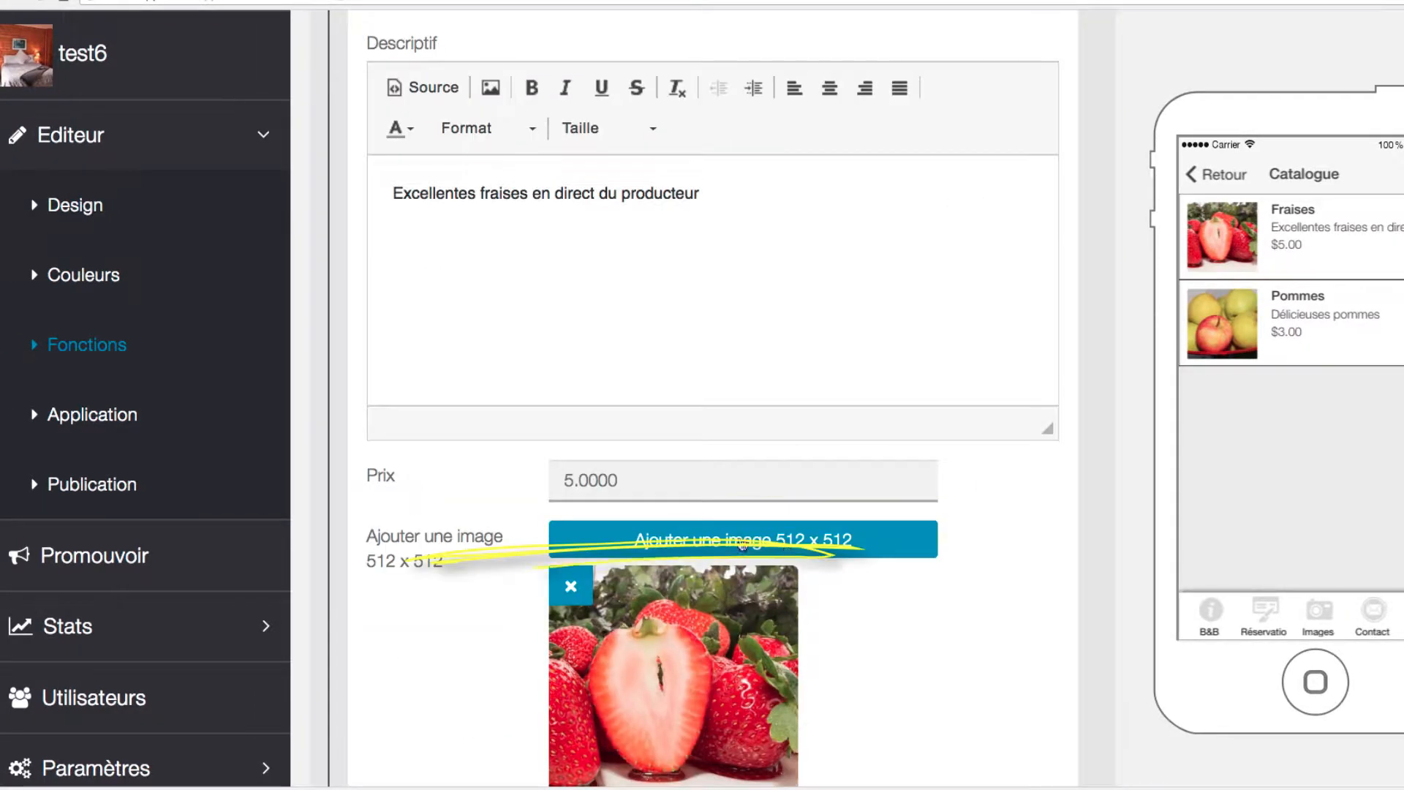
left_click_drag(616, 480, 575, 481)
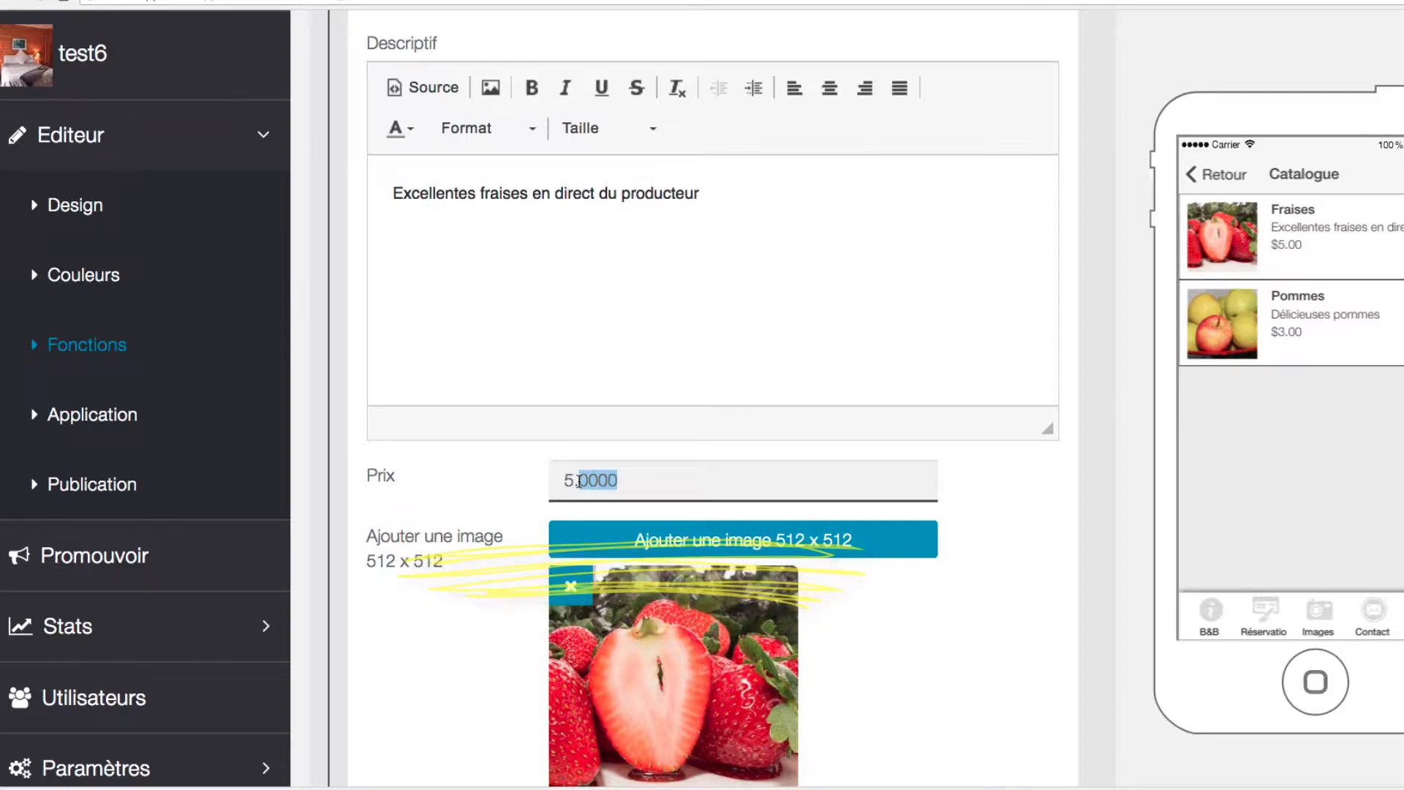
type("50")
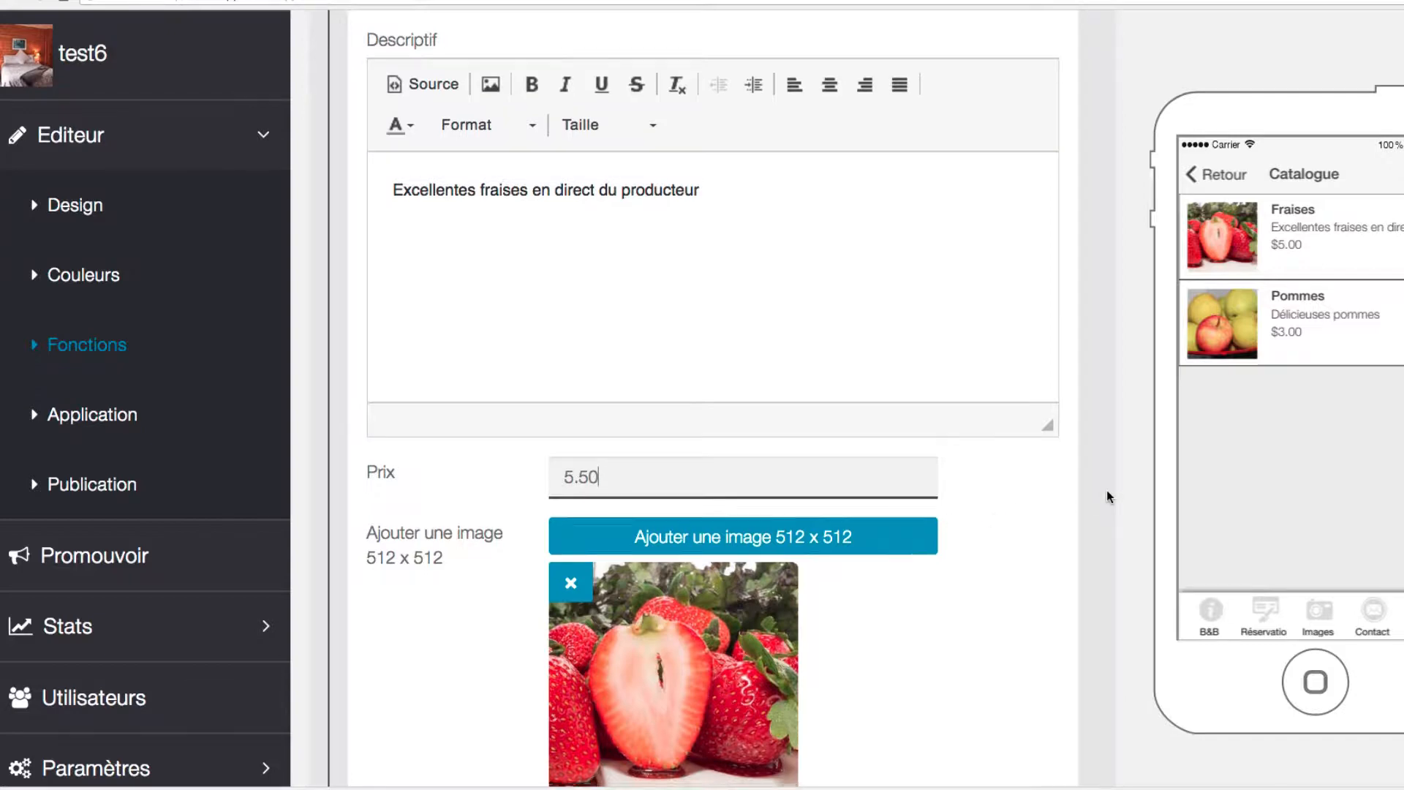
scroll(1107, 492, "down", 4)
left_click(1006, 651)
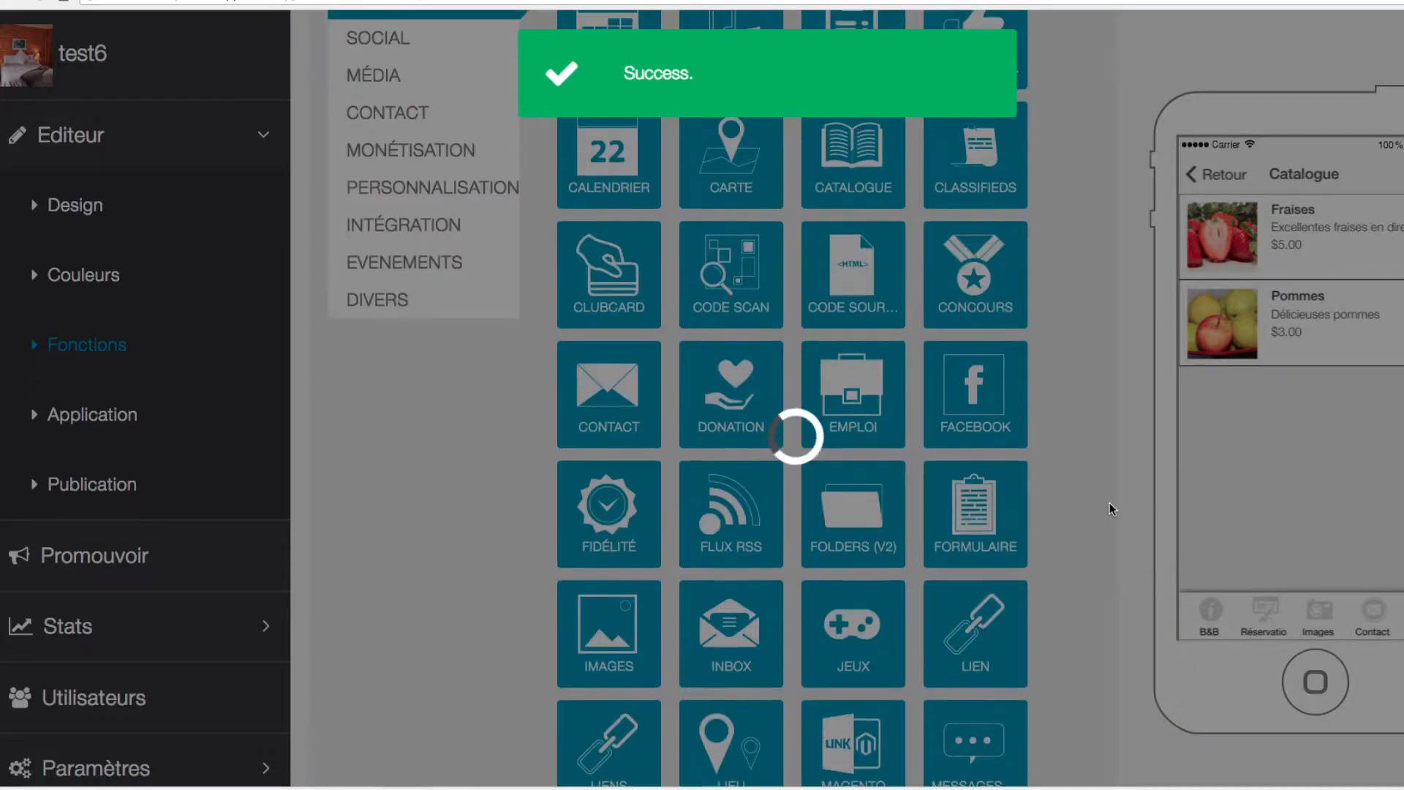
Edit the Pommes product of the Fruits category, set its price to 3.50 and save it
scroll(1117, 519, "up", 8)
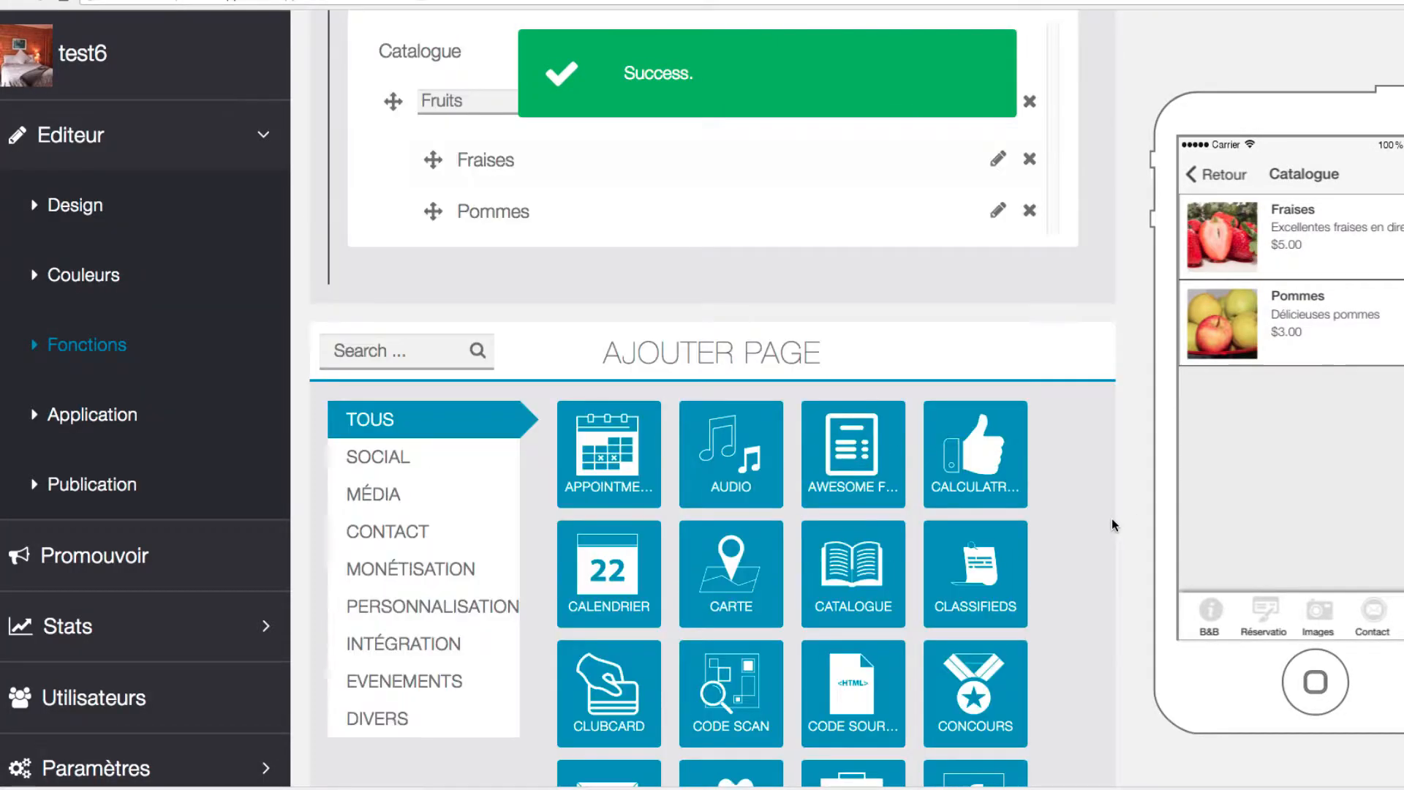
scroll(793, 472, "up", 2)
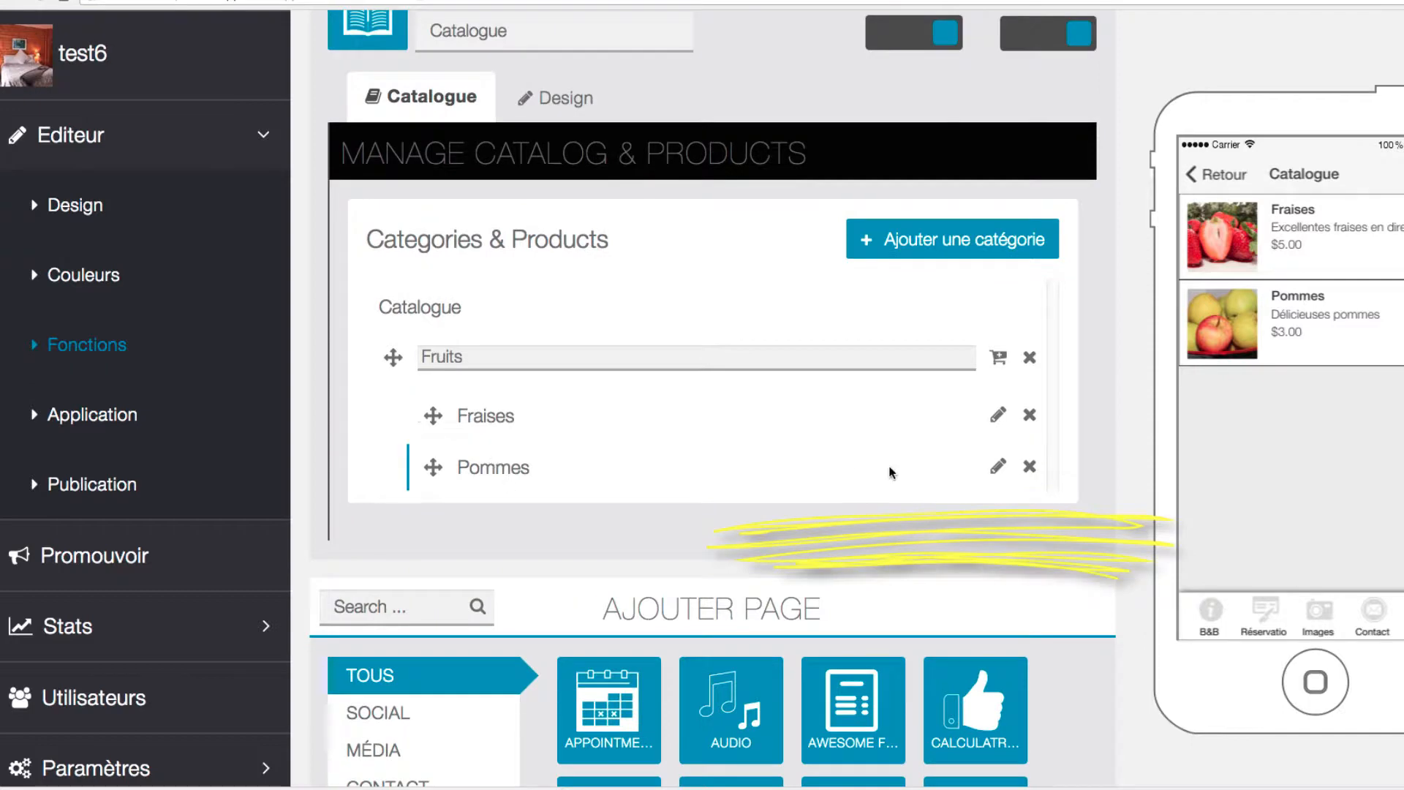
left_click(997, 468)
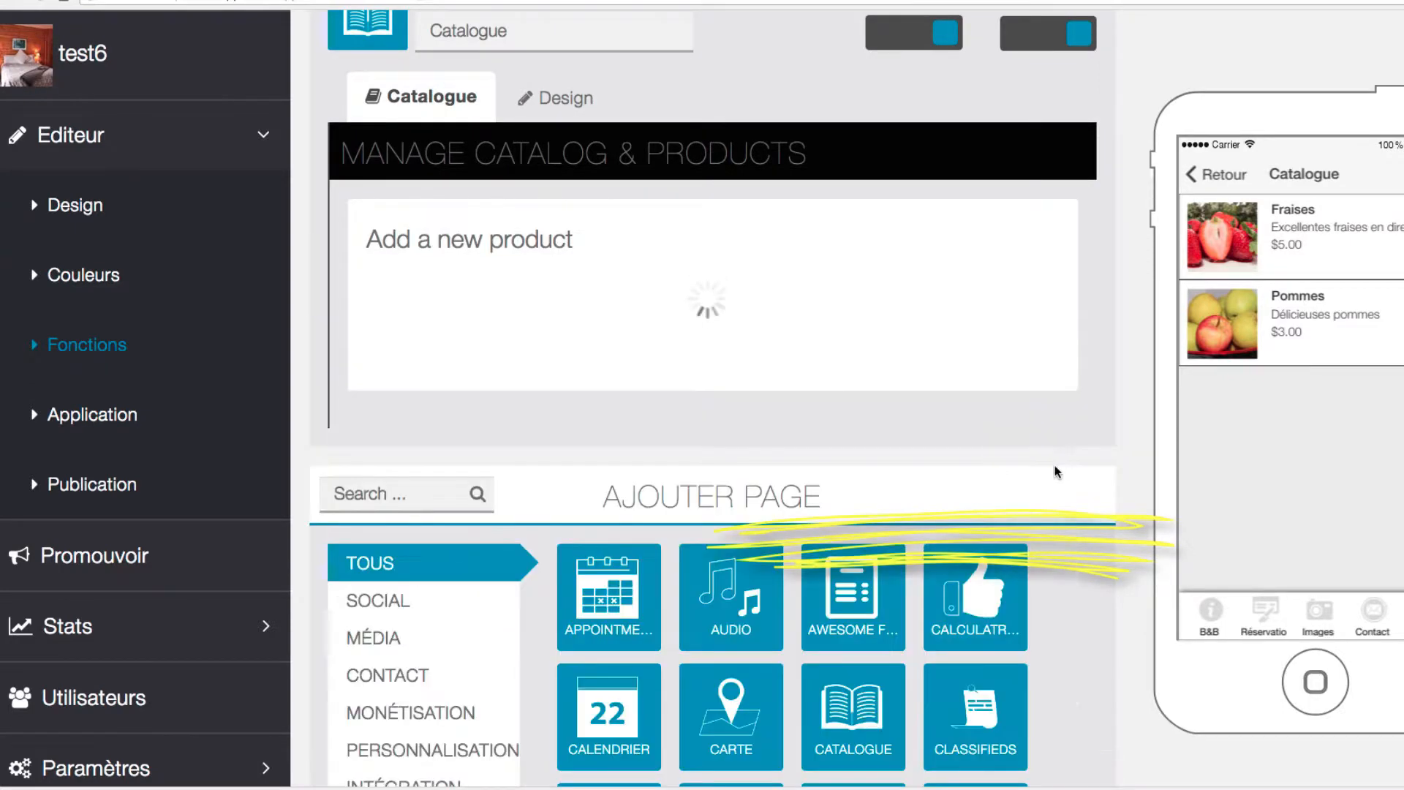
scroll(869, 473, "down", 2)
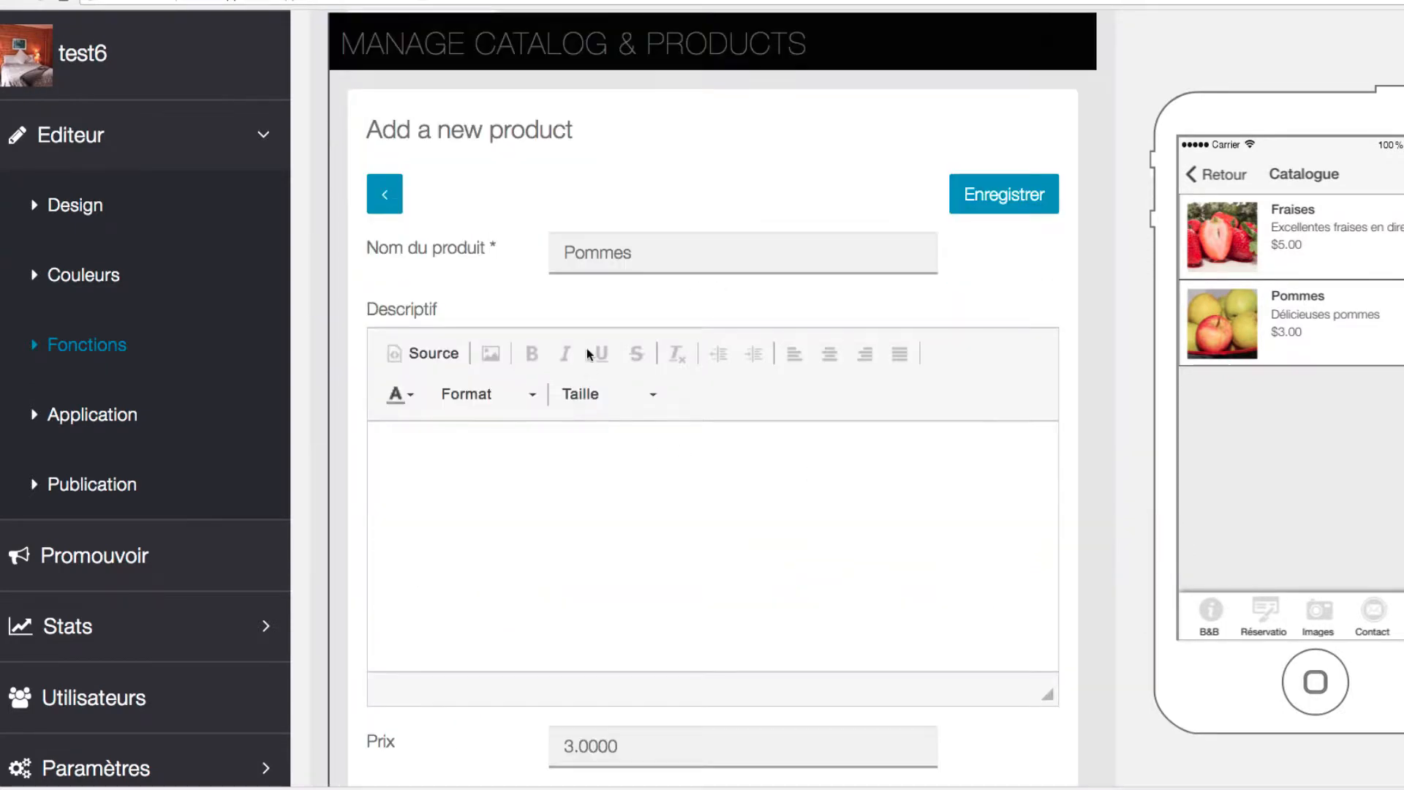
scroll(1173, 474, "up", 3)
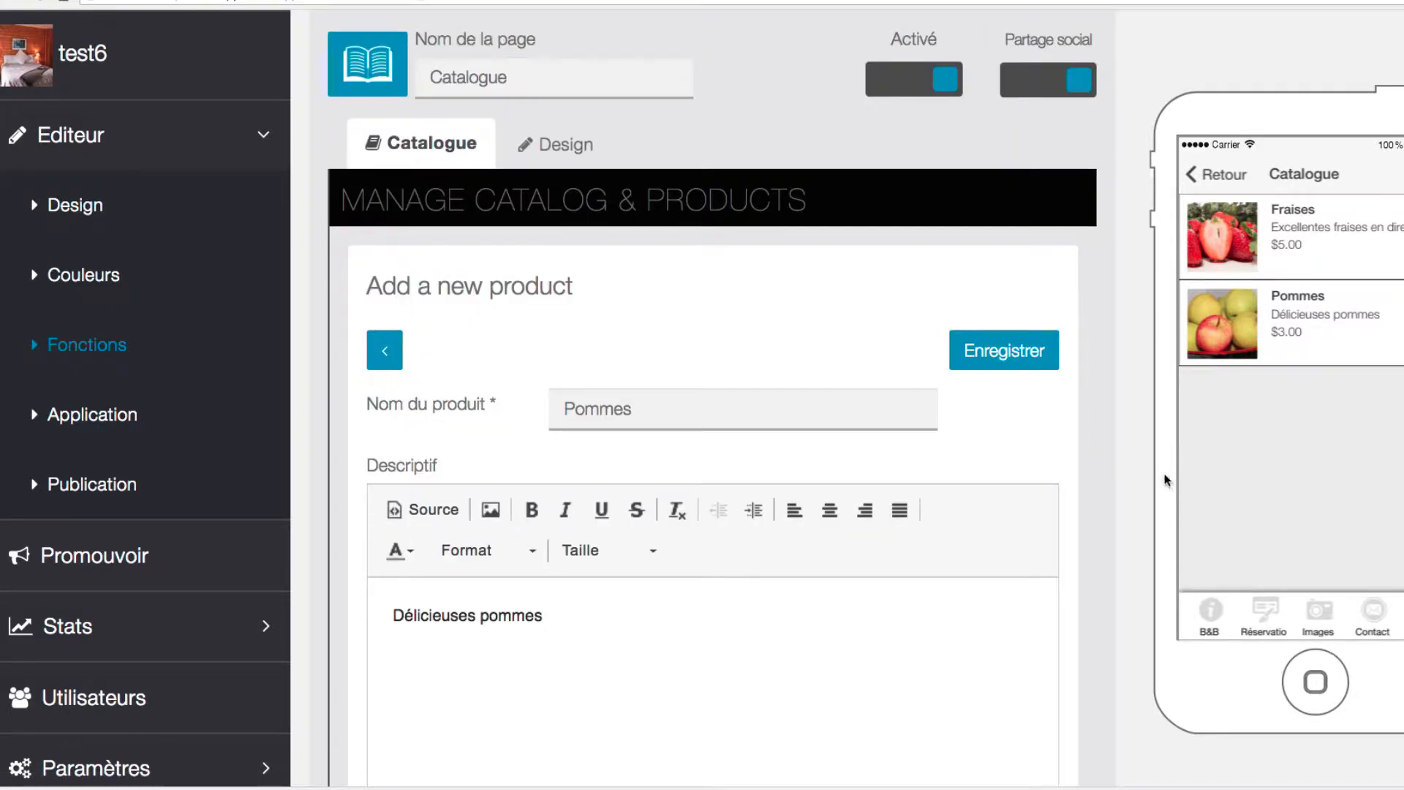
scroll(1135, 474, "down", 5)
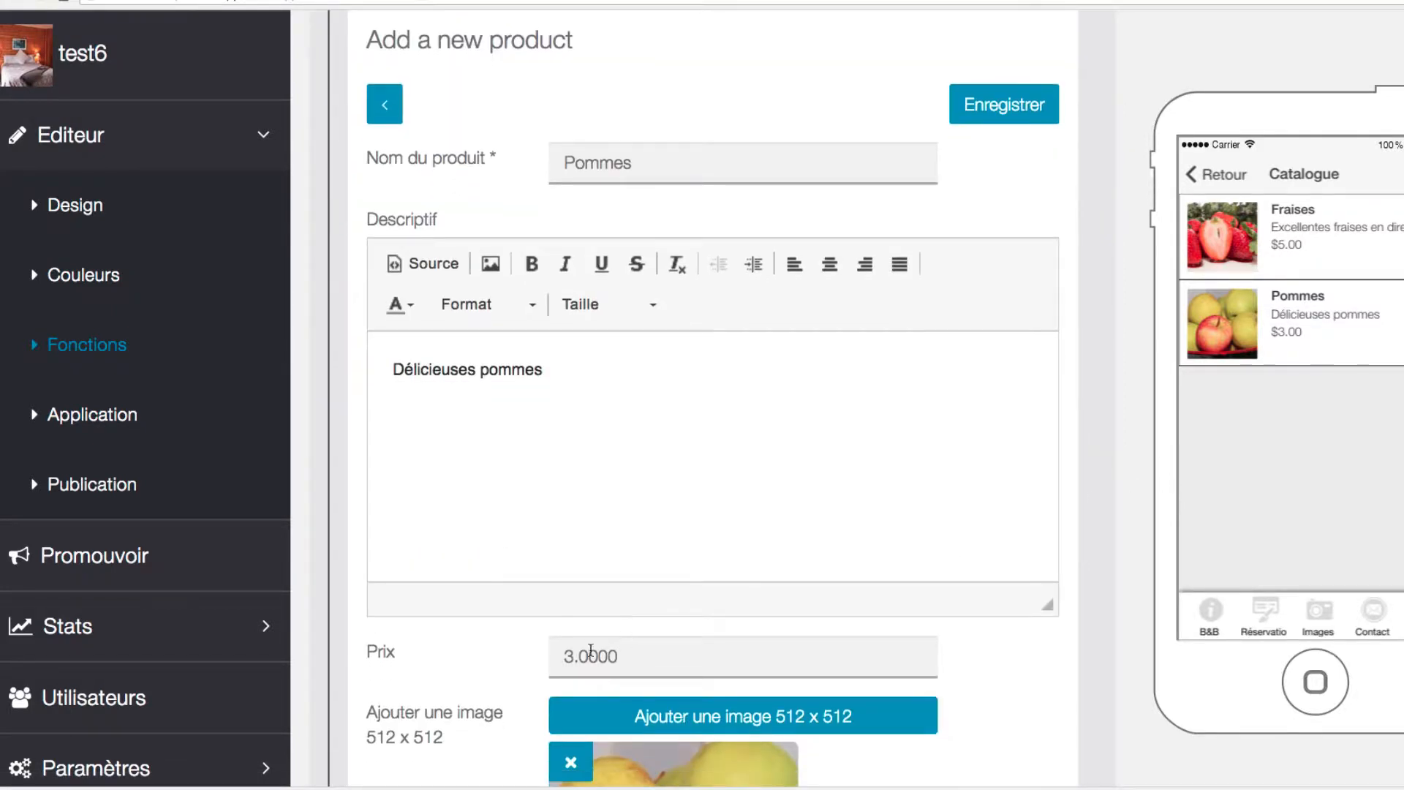
double_click(591, 655)
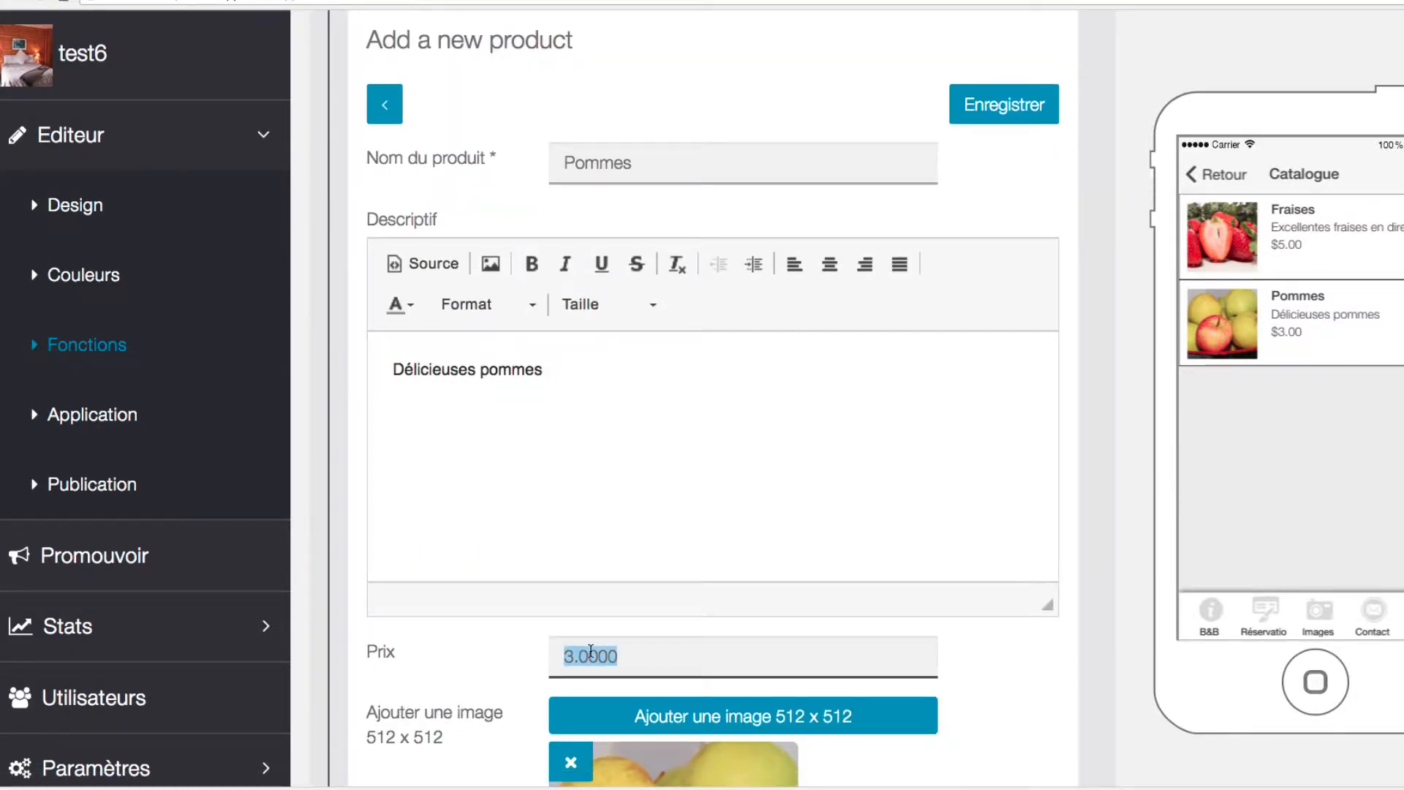
type("3.50")
scroll(1091, 613, "down", 5)
scroll(1082, 577, "down", 6)
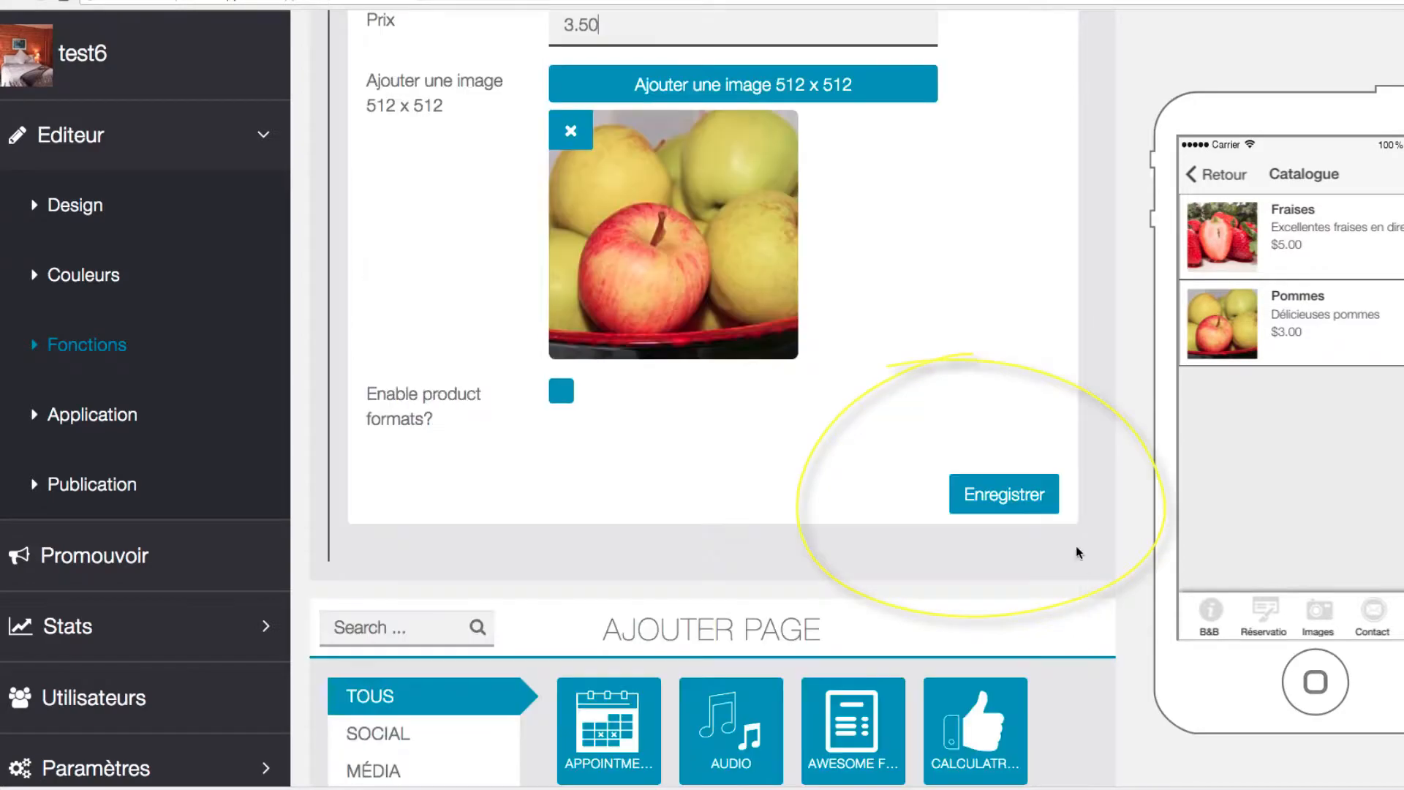
left_click(1013, 503)
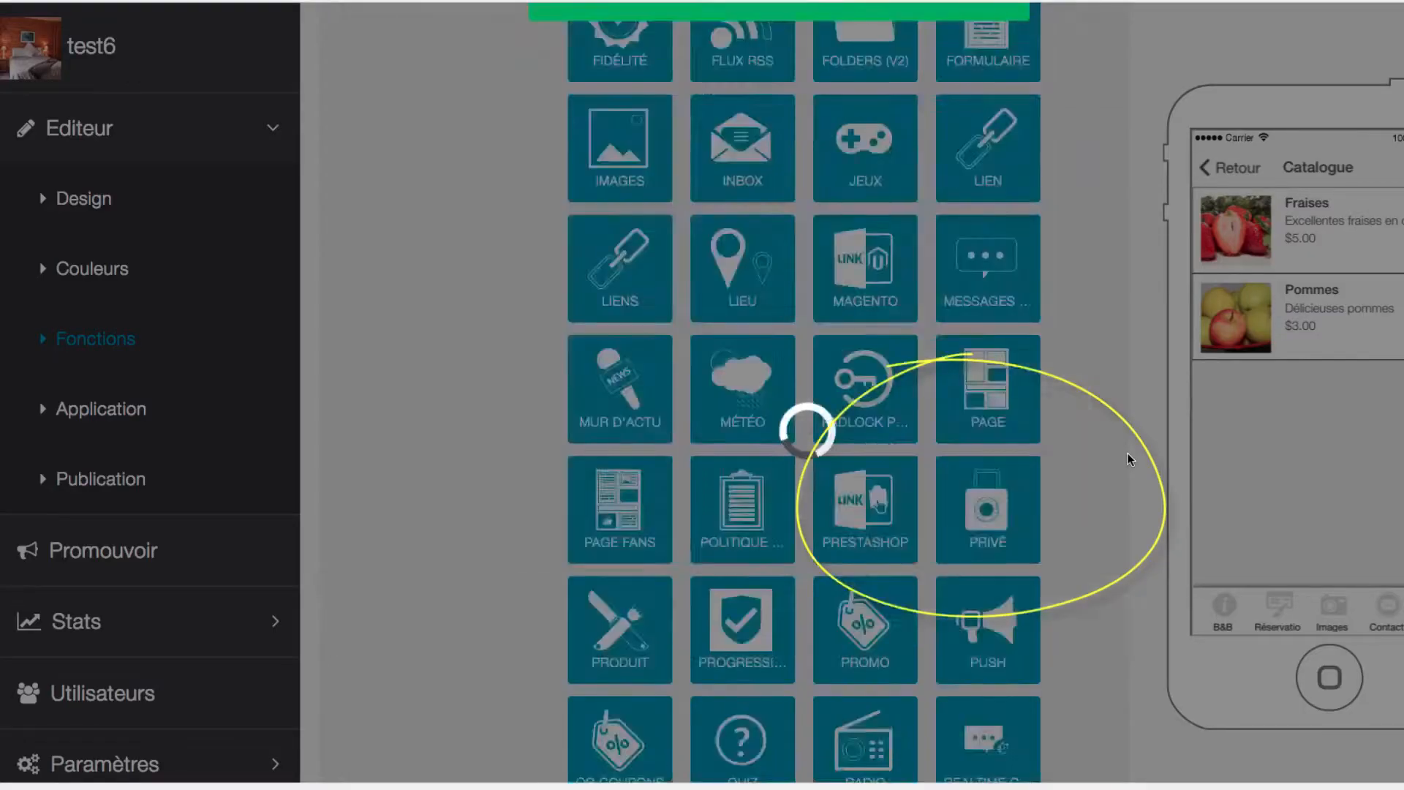
Reload the editor page and go to the Catalogue page in the phone preview to examine the product prices
scroll(1131, 460, "up", 14)
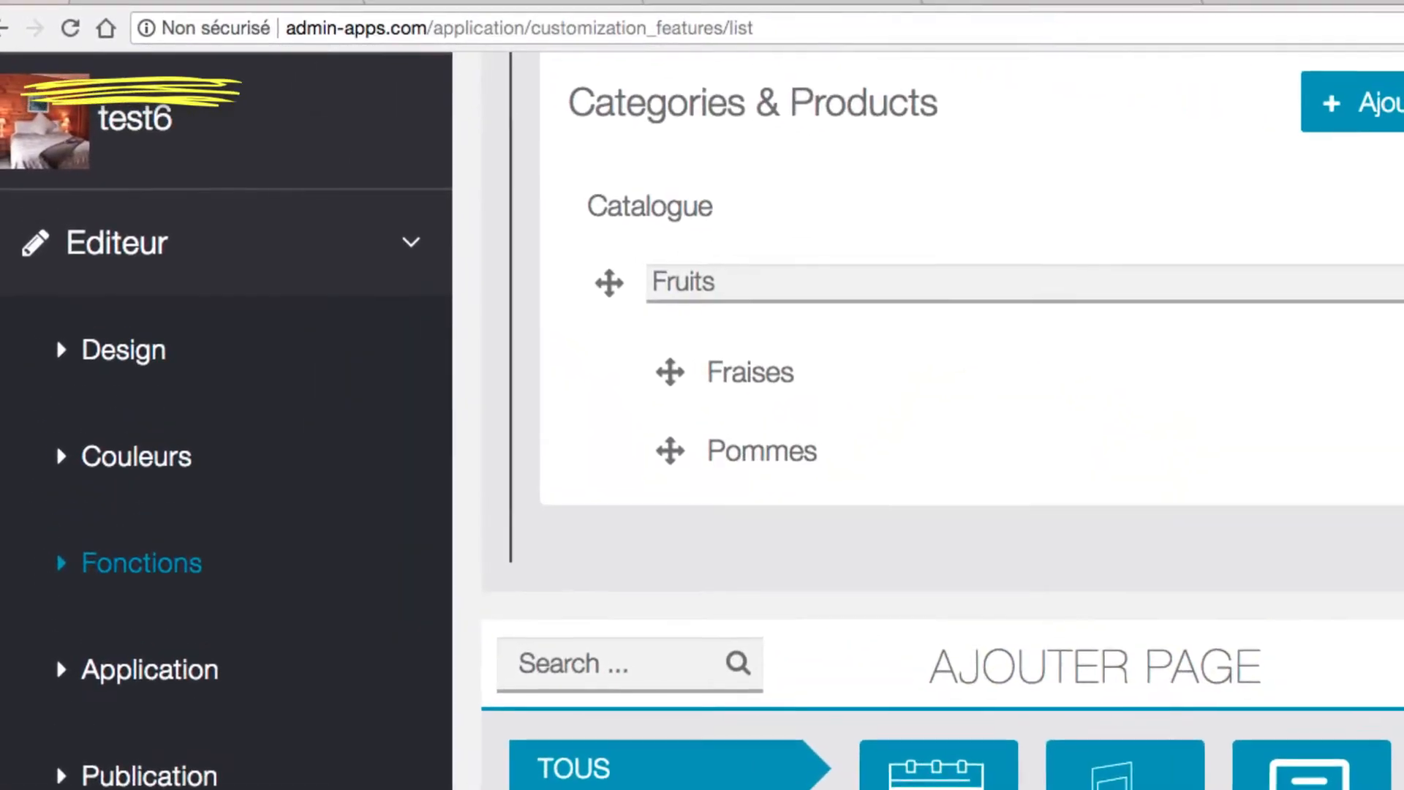
left_click(67, 31)
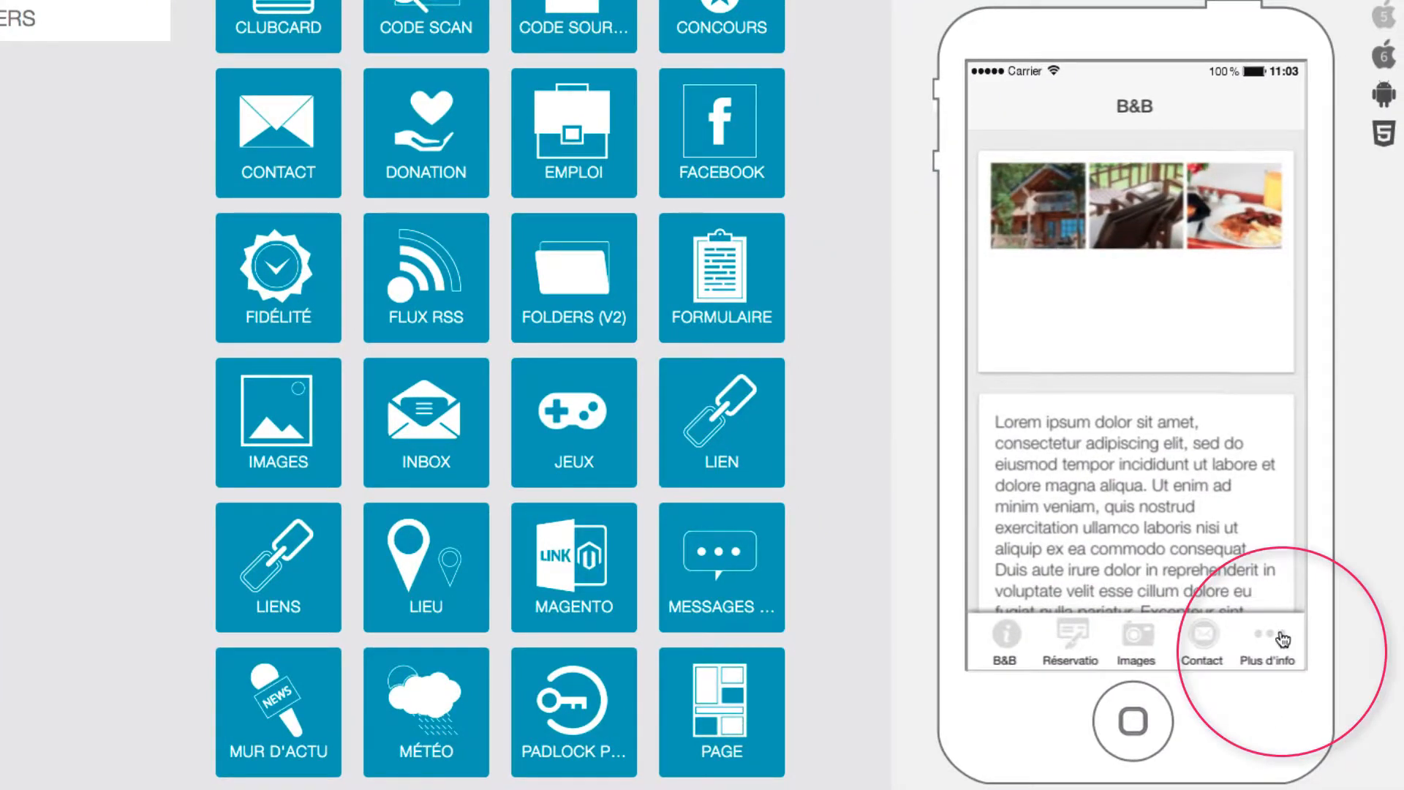
left_click(1282, 640)
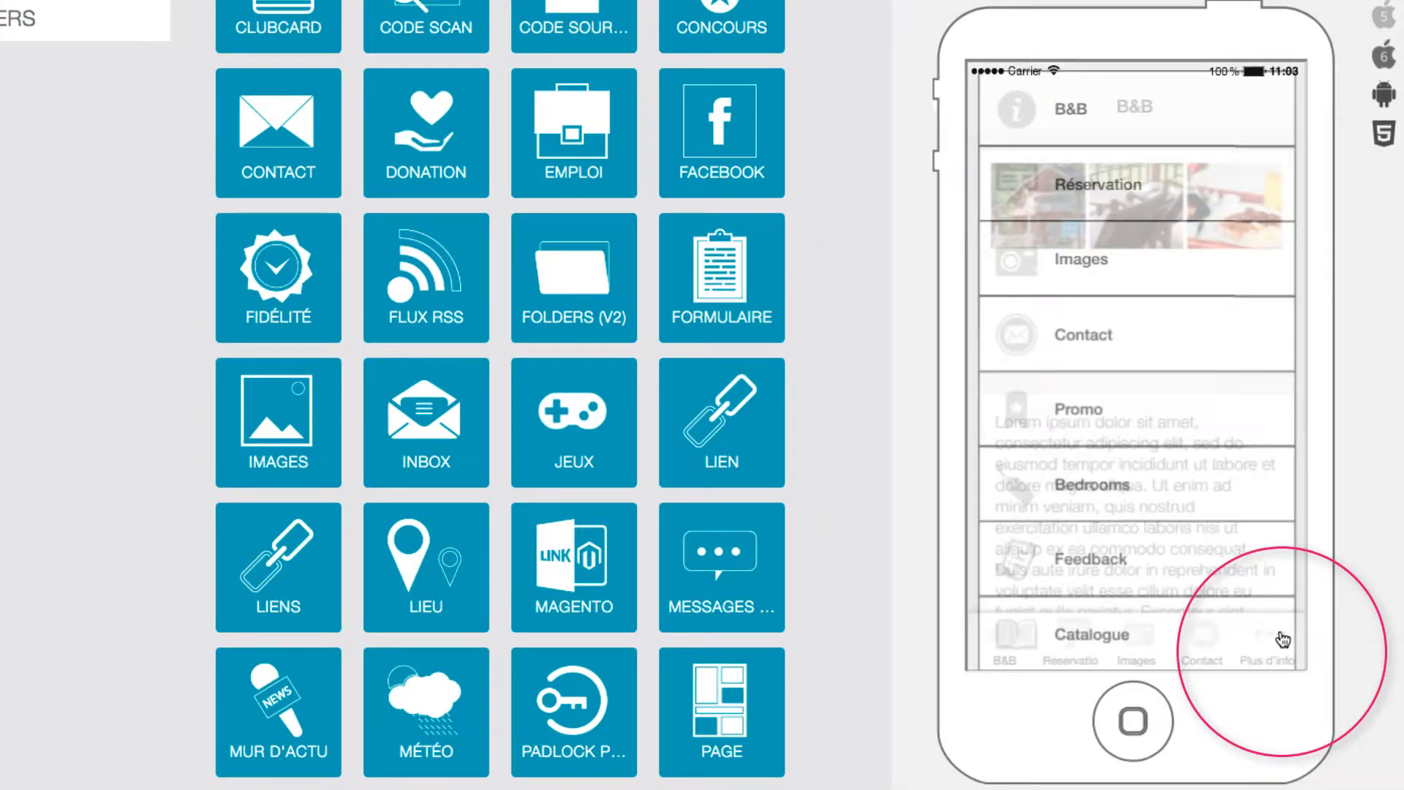
left_click(1073, 635)
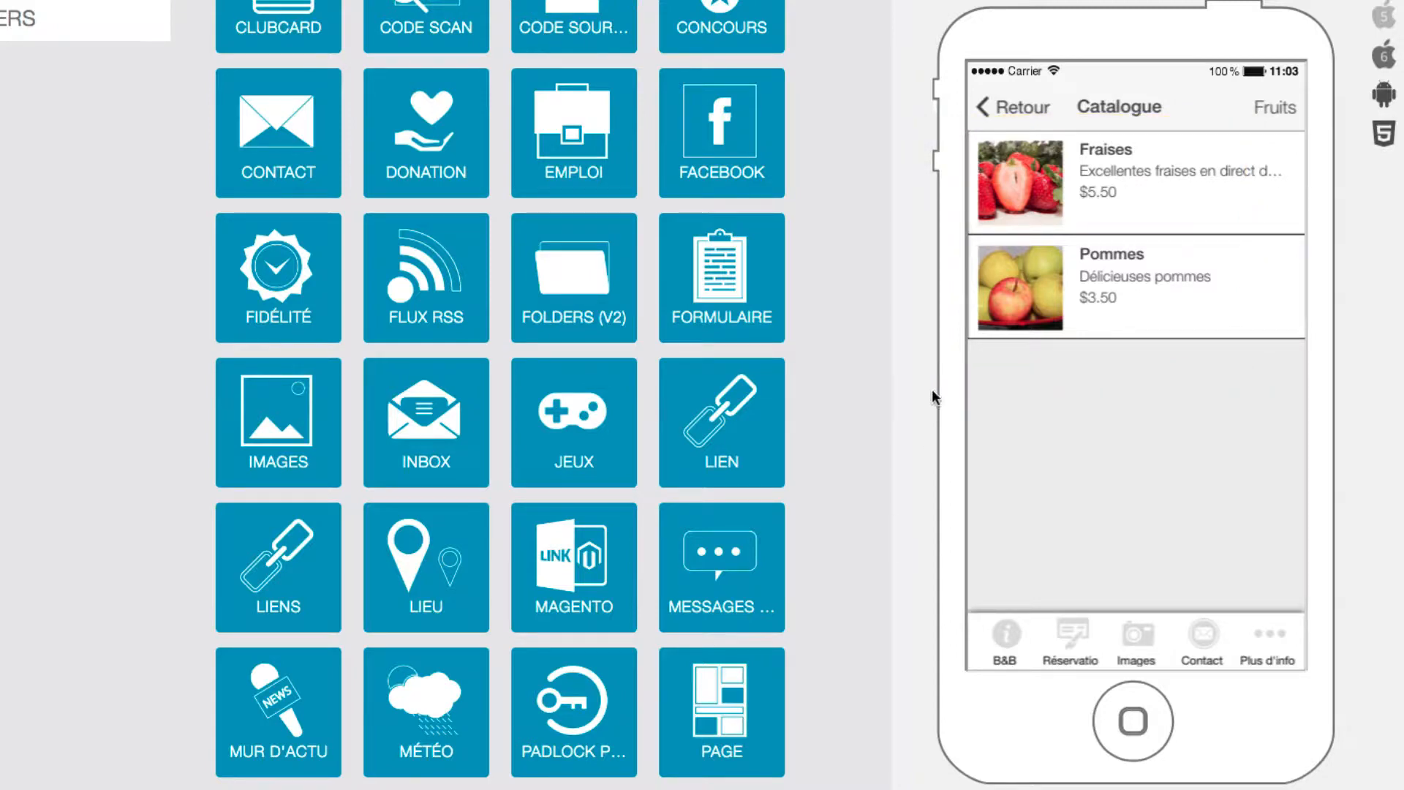
Set the application's country to France (€) in the design settings and check the Catalogue page's prices in the phone preview
scroll(916, 384, "up", 1)
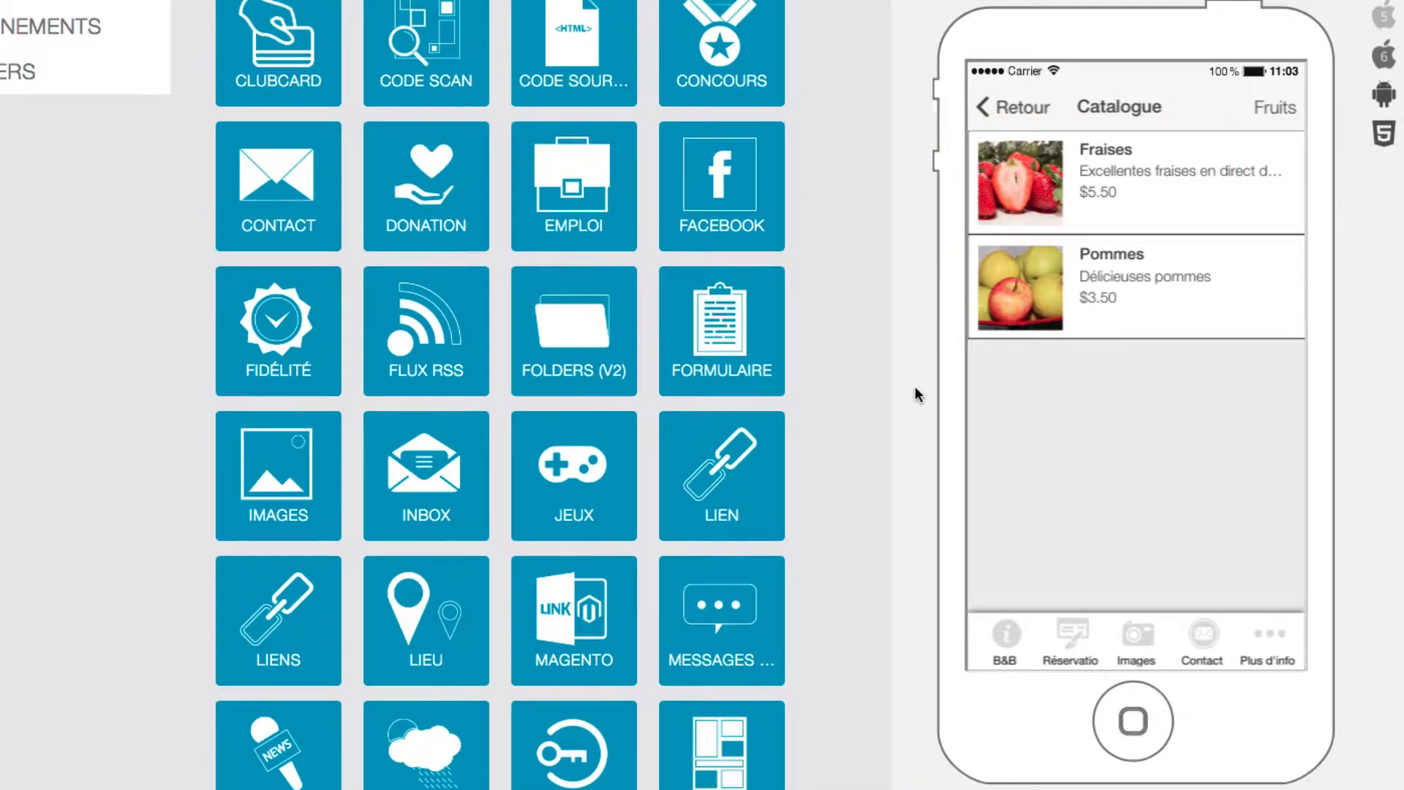
scroll(915, 386, "up", 3)
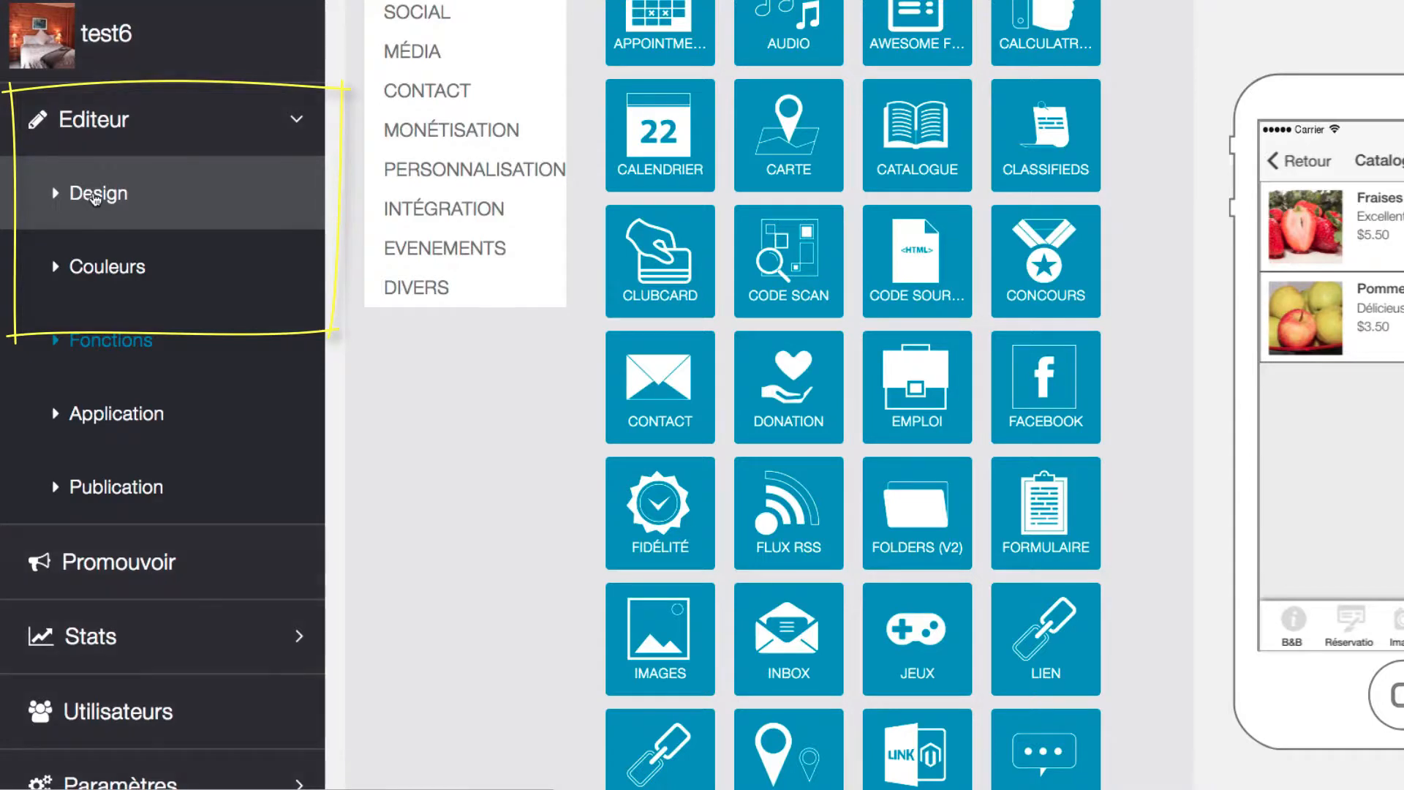
left_click(95, 196)
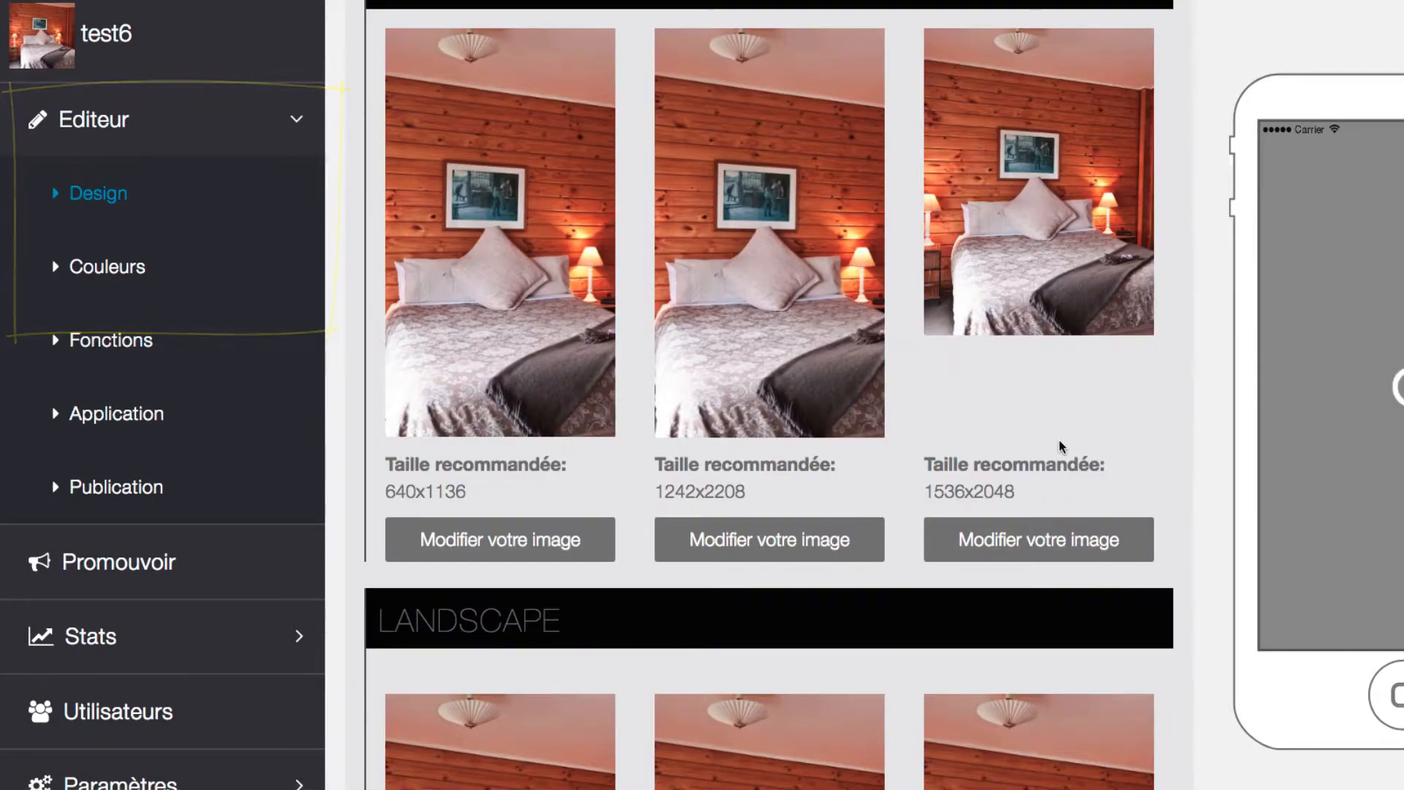
scroll(1061, 446, "down", 10)
scroll(1062, 447, "down", 4)
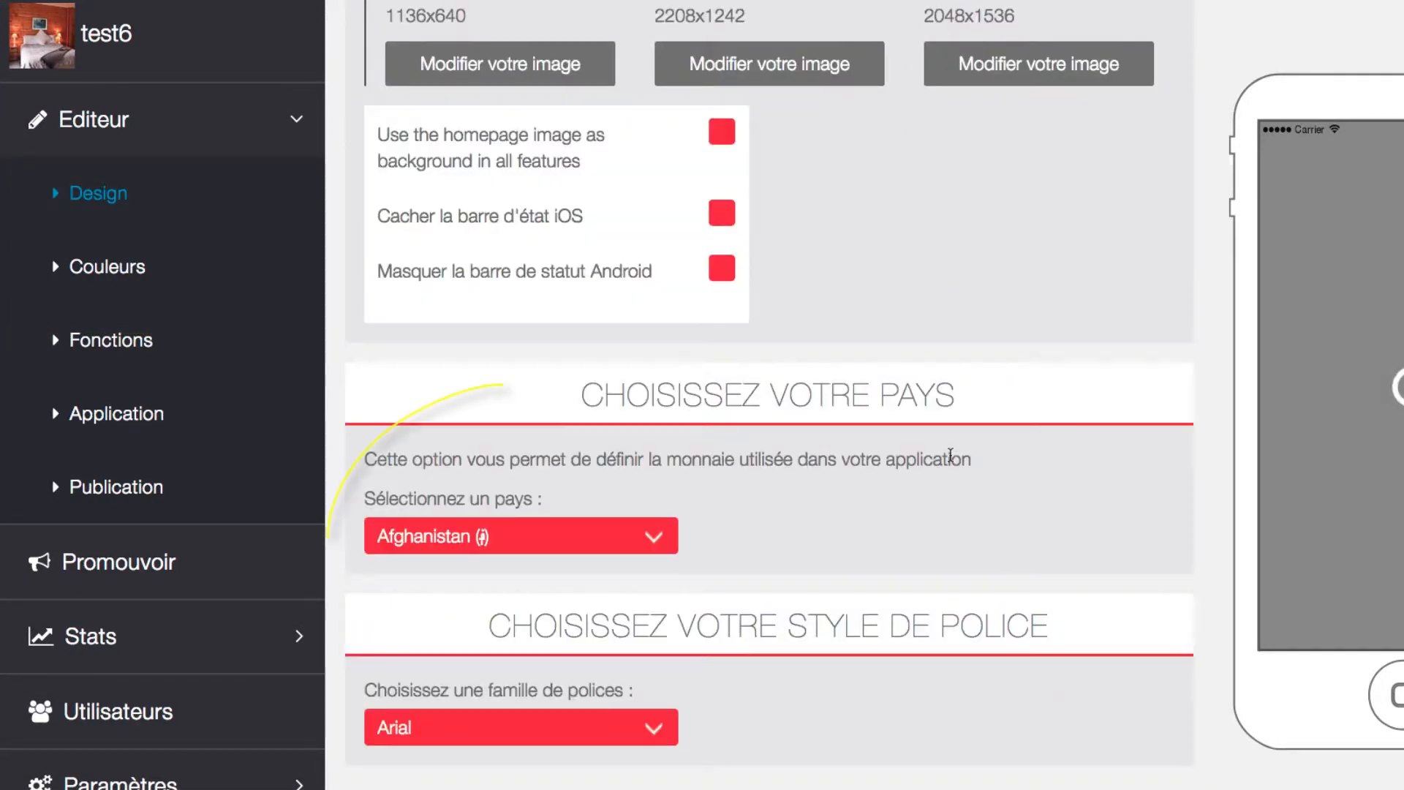
left_click(657, 546)
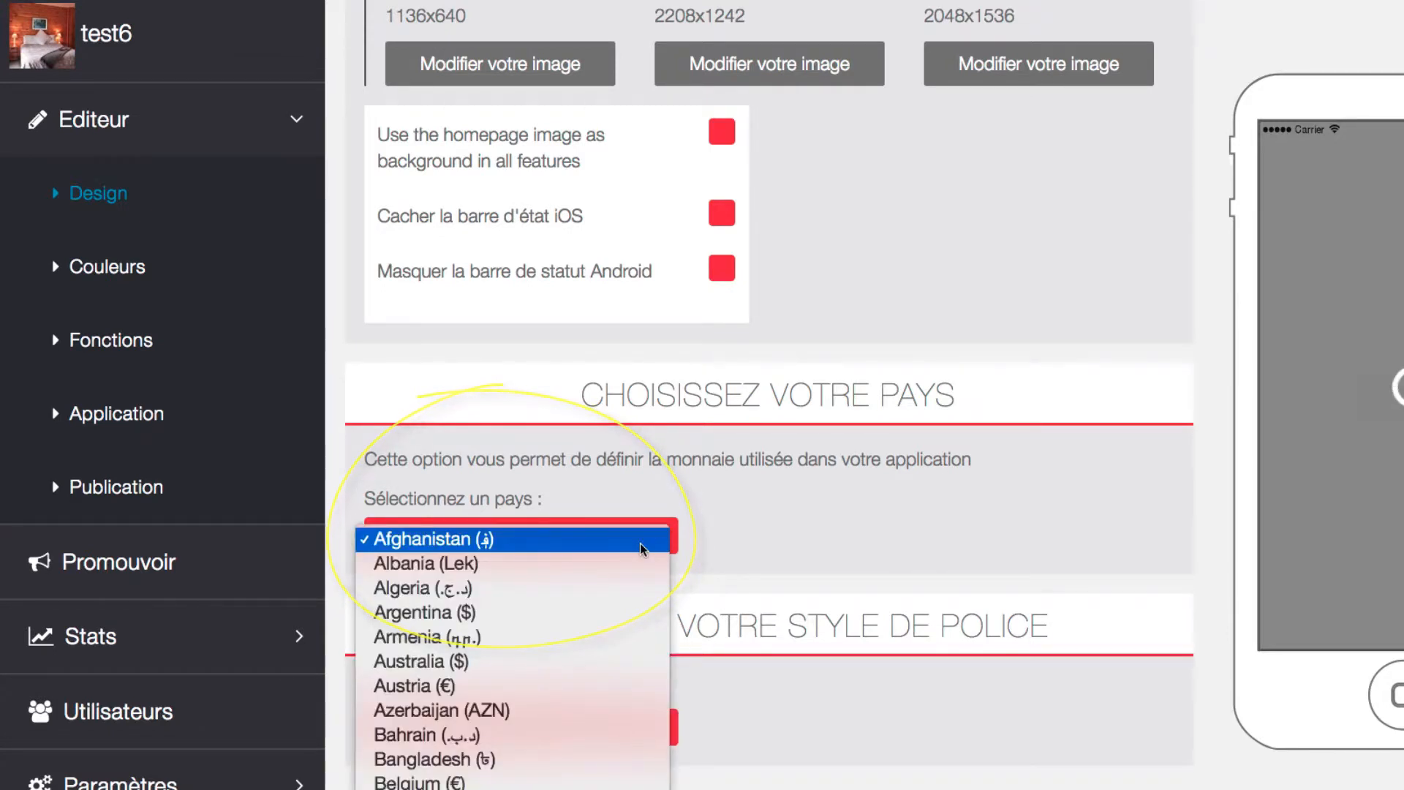
scroll(589, 616, "down", 5)
scroll(589, 619, "down", 5)
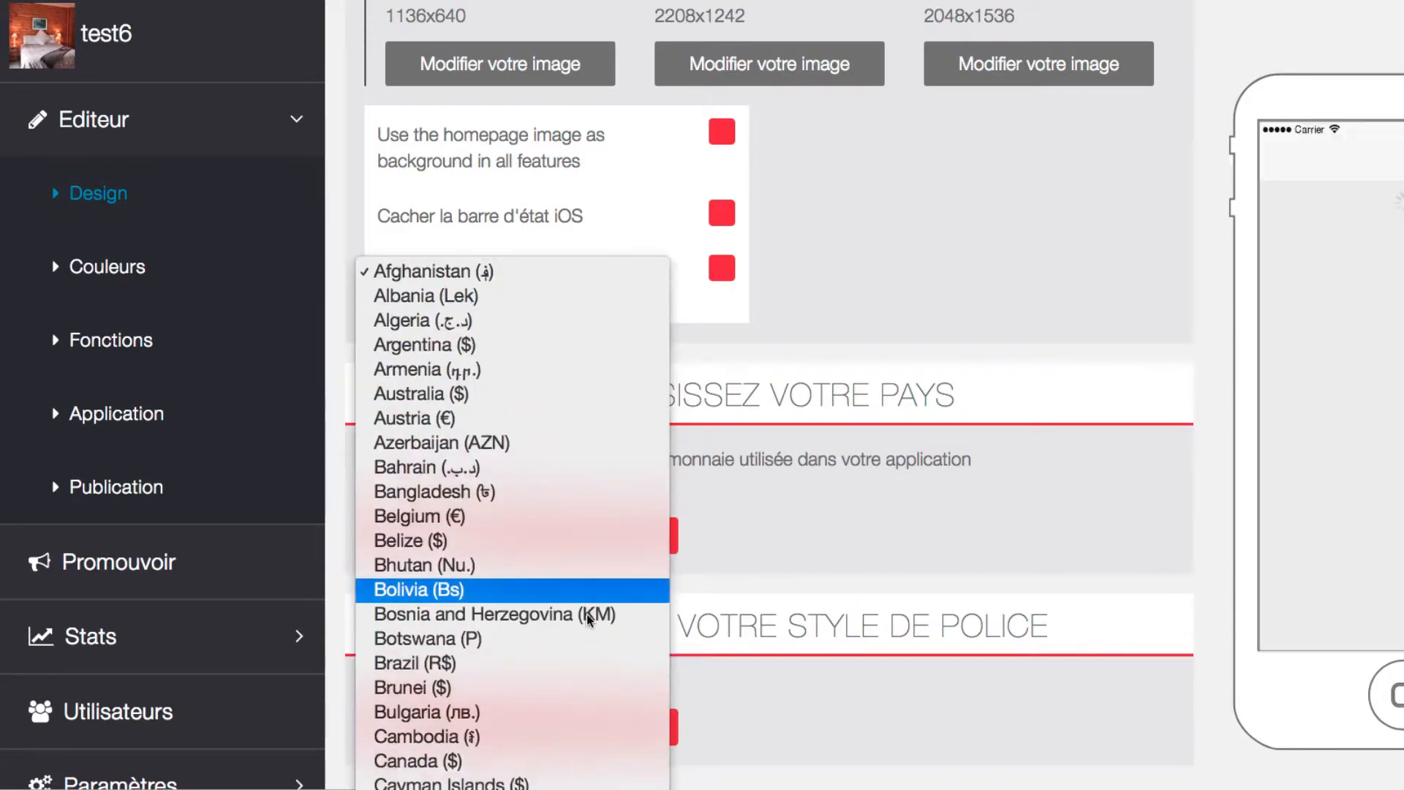
scroll(589, 618, "down", 5)
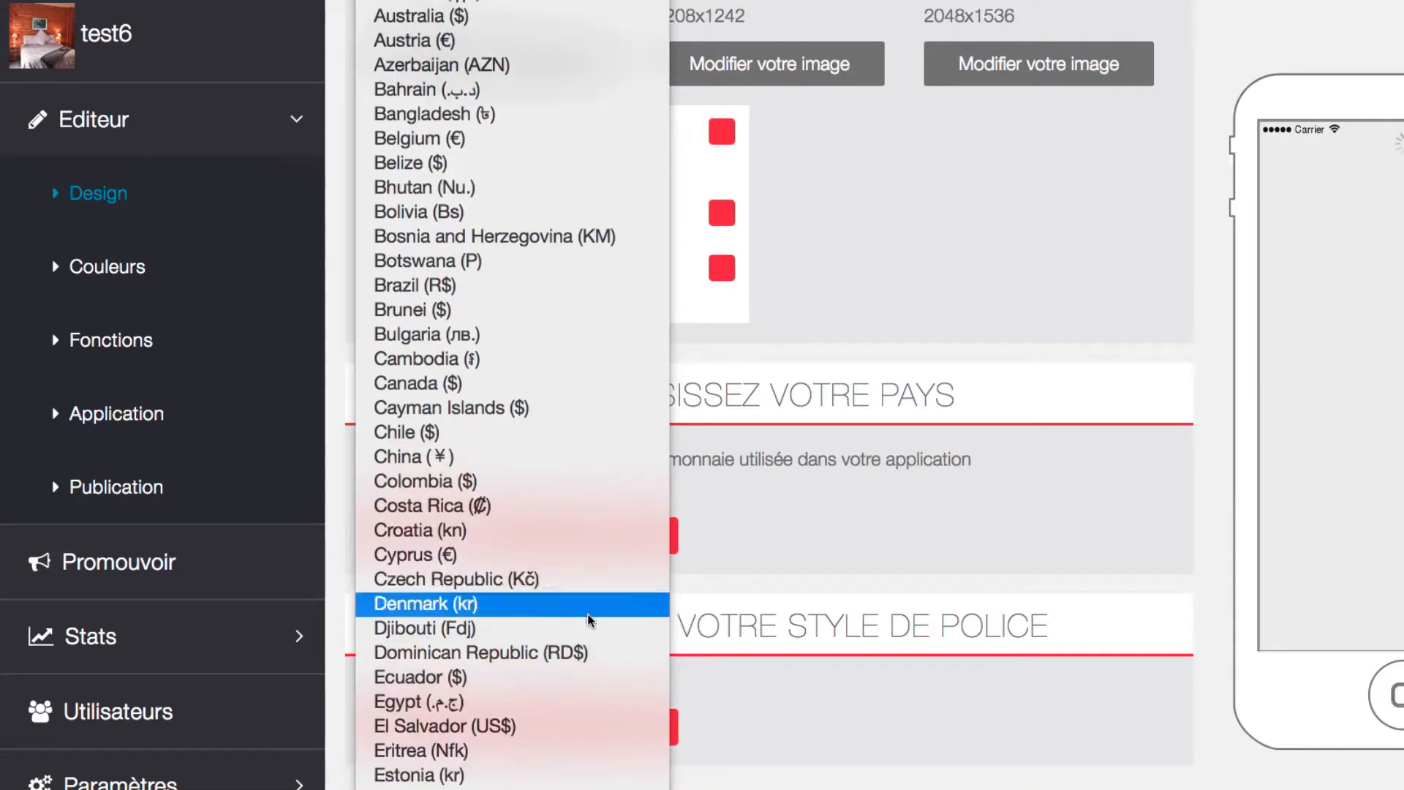
scroll(589, 618, "down", 3)
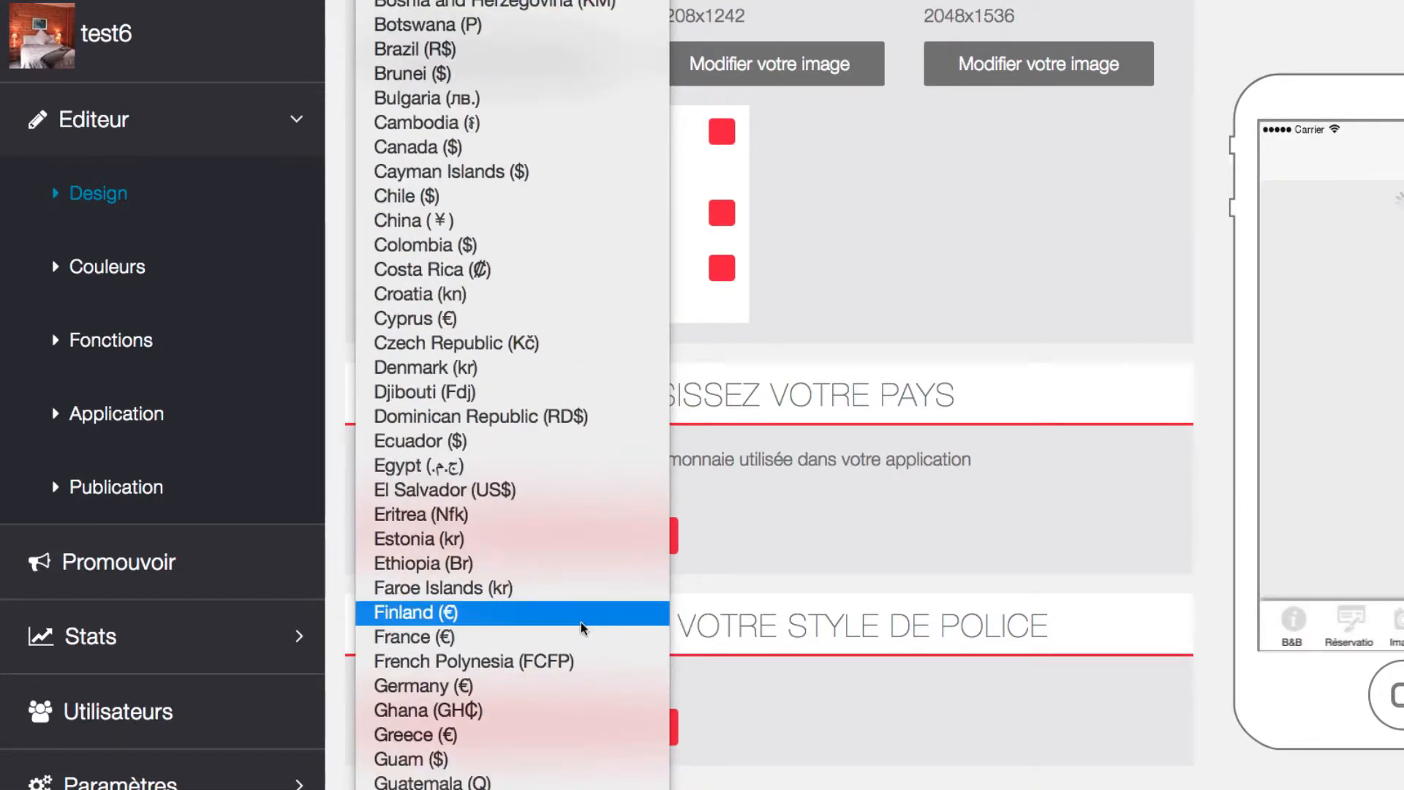
left_click(568, 643)
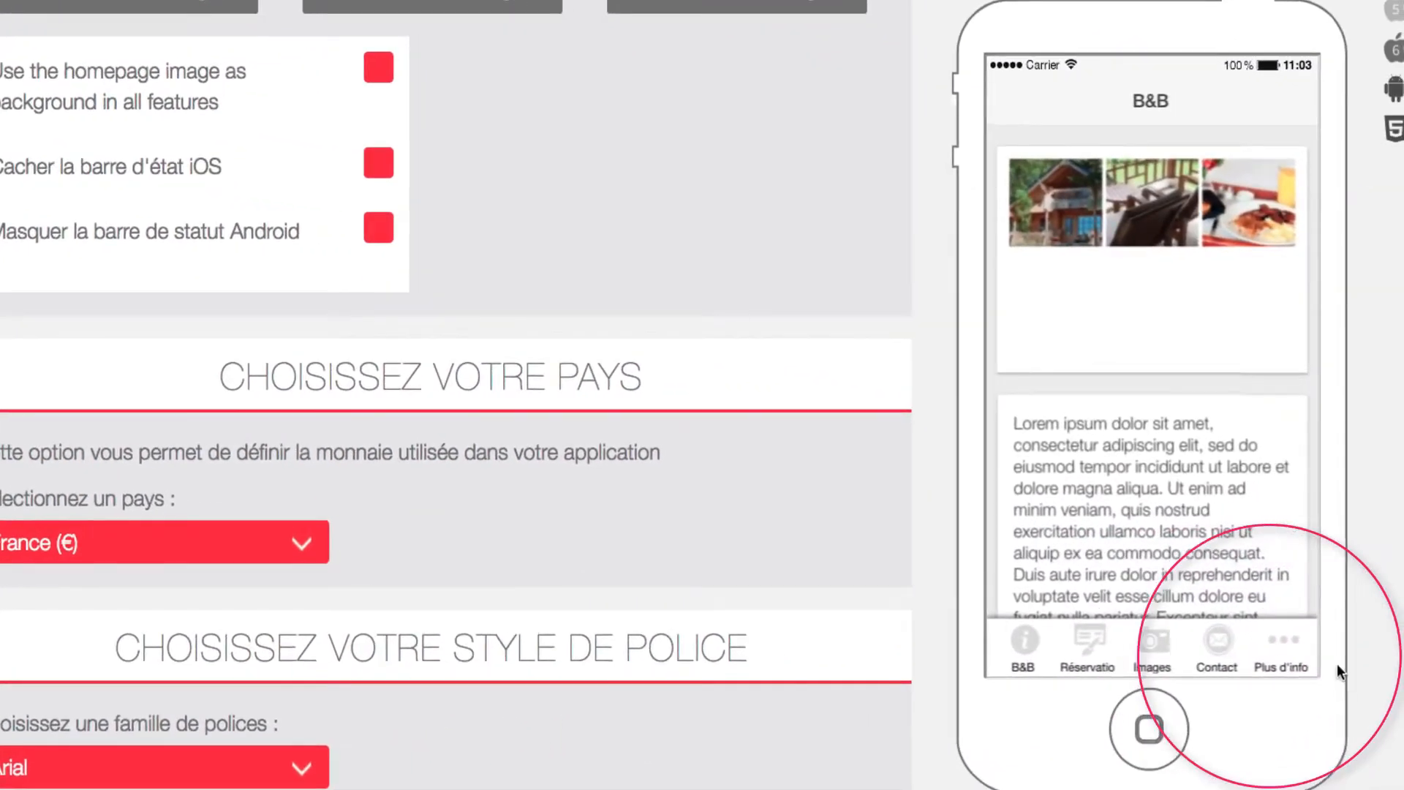
left_click(1292, 645)
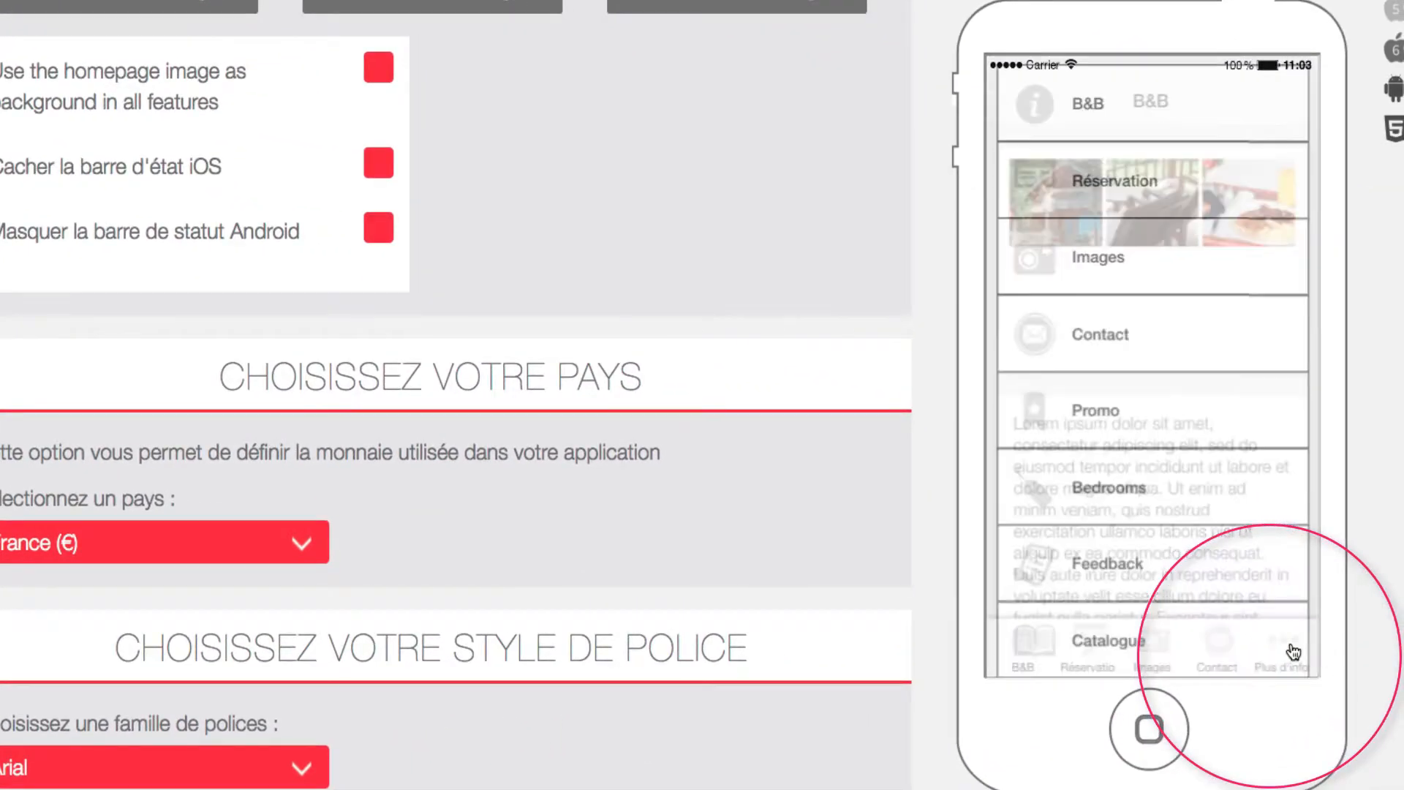
left_click(1105, 644)
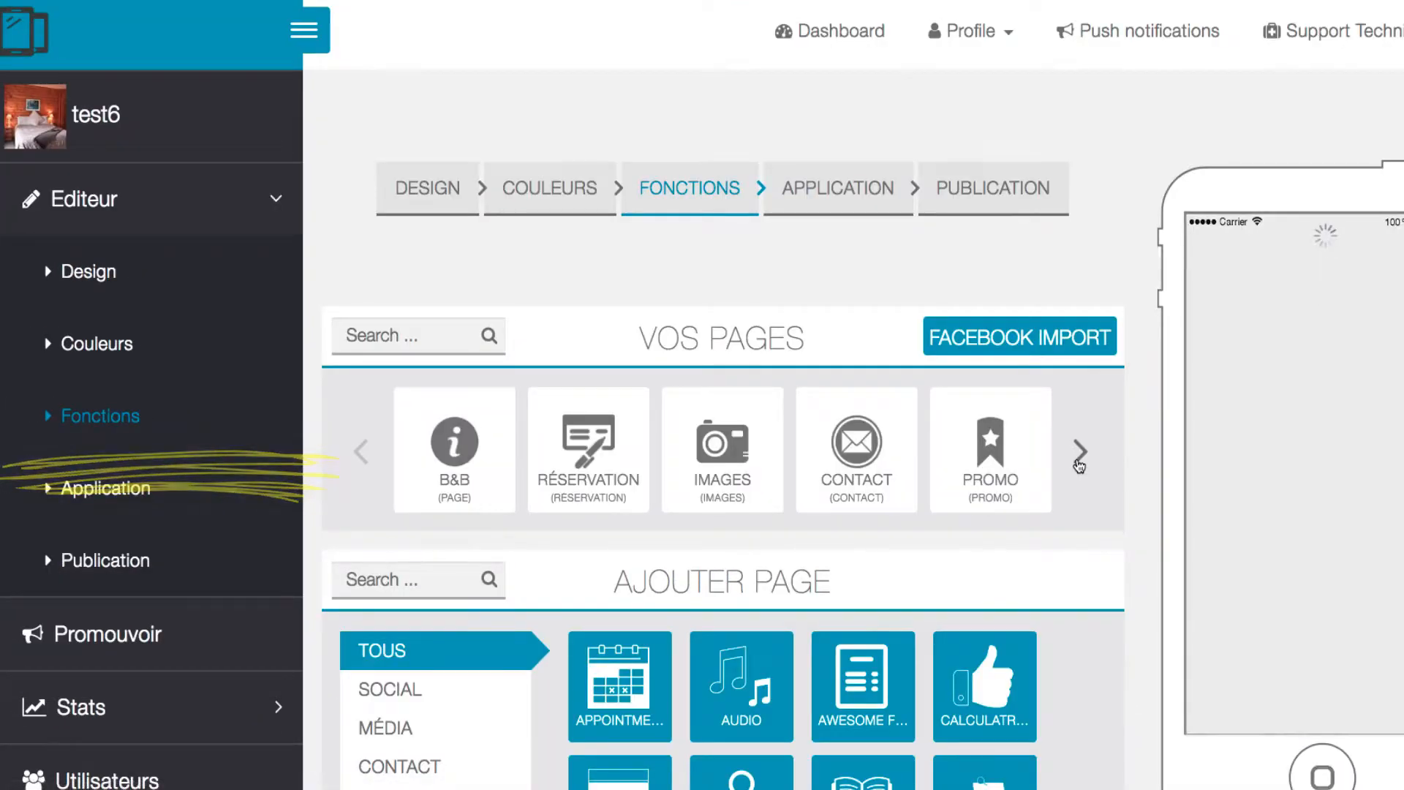
Reopen the settings of the Catalogue page and add a category named Légumes
left_click(1078, 455)
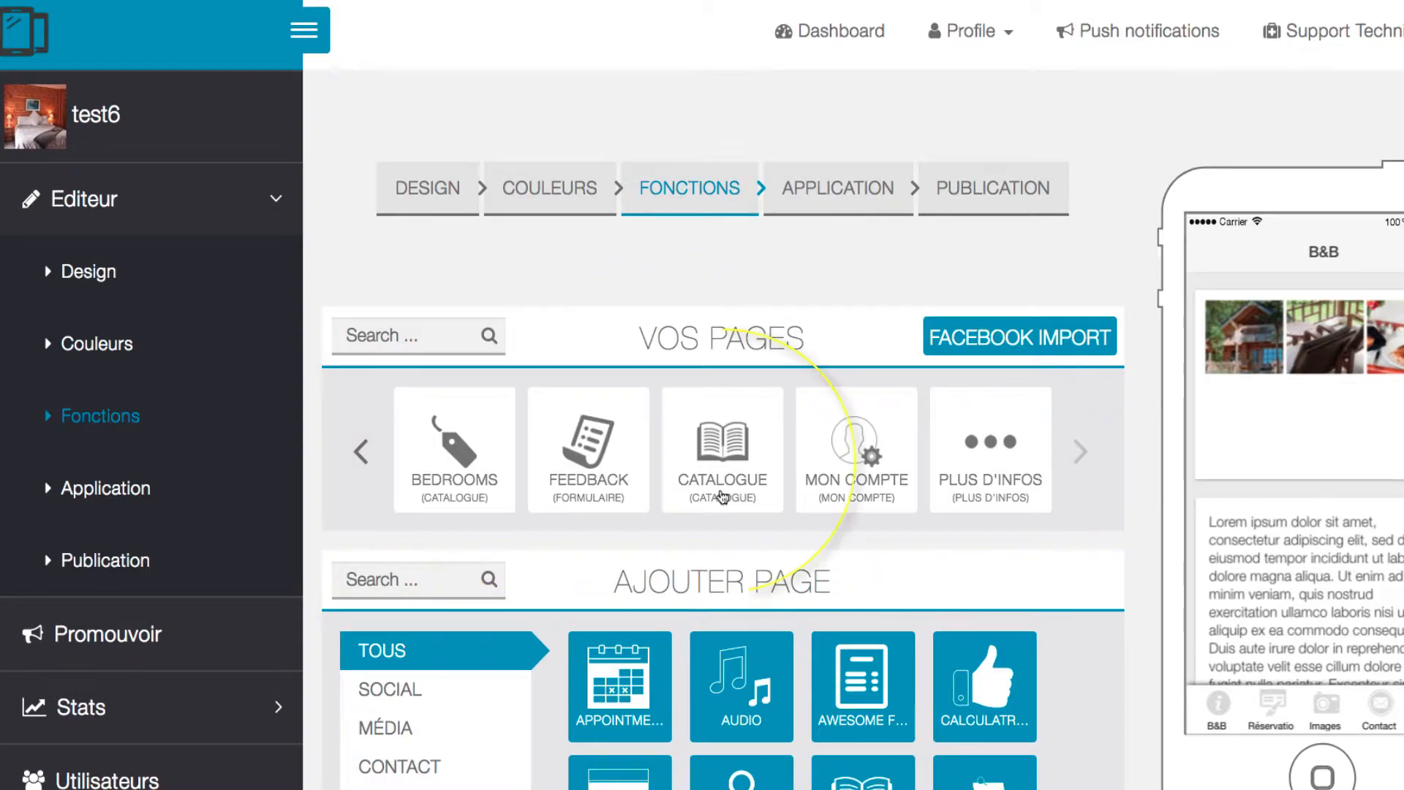
left_click(729, 453)
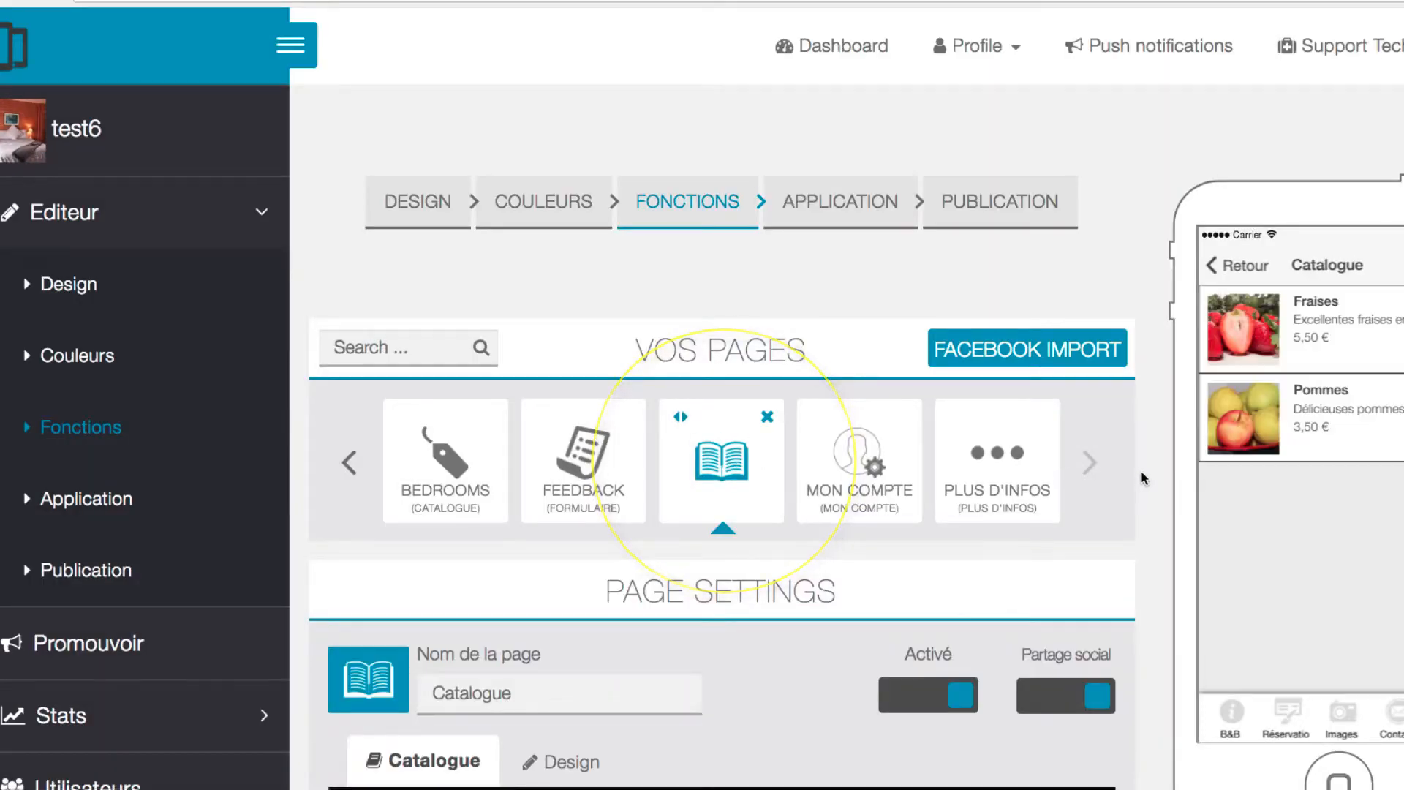
scroll(1144, 478, "down", 5)
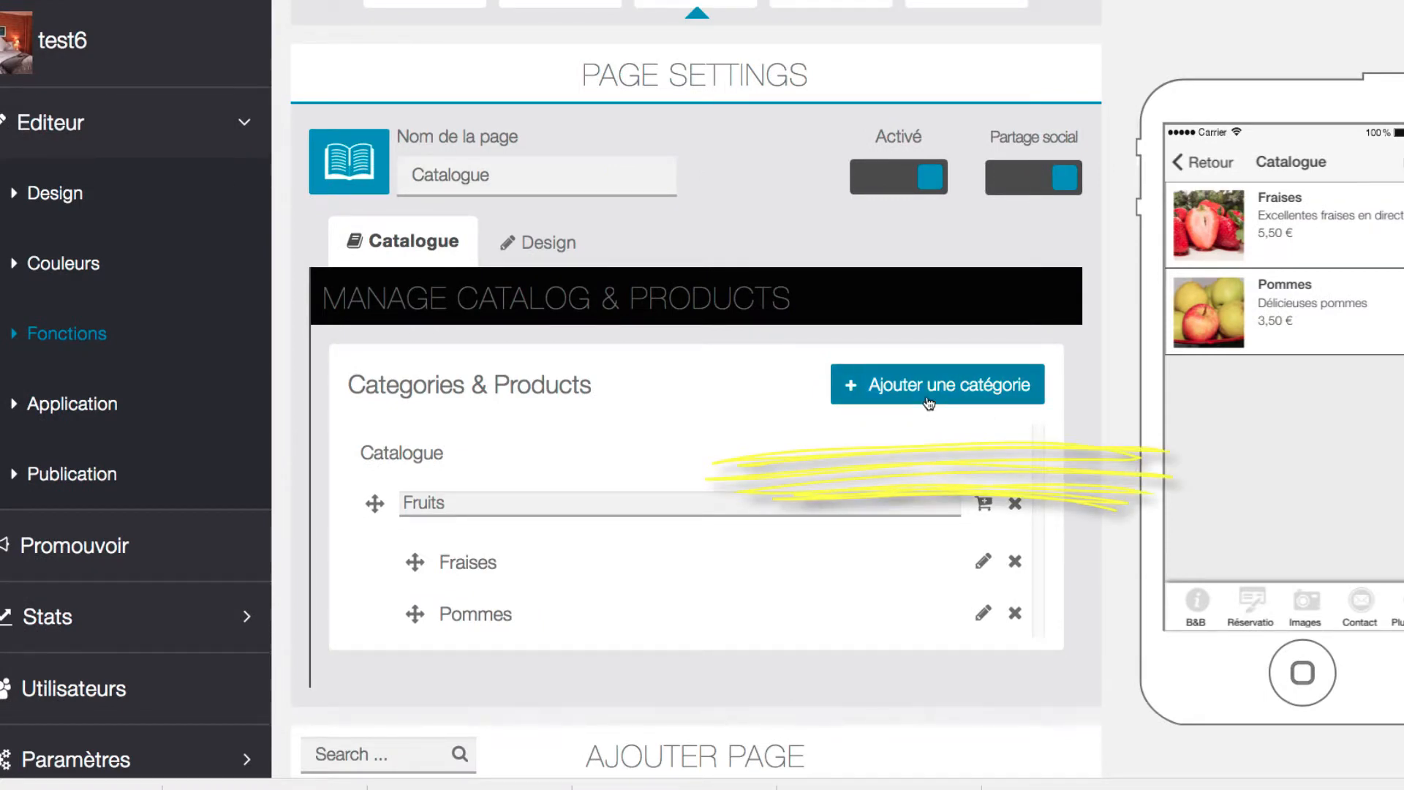
left_click(929, 402)
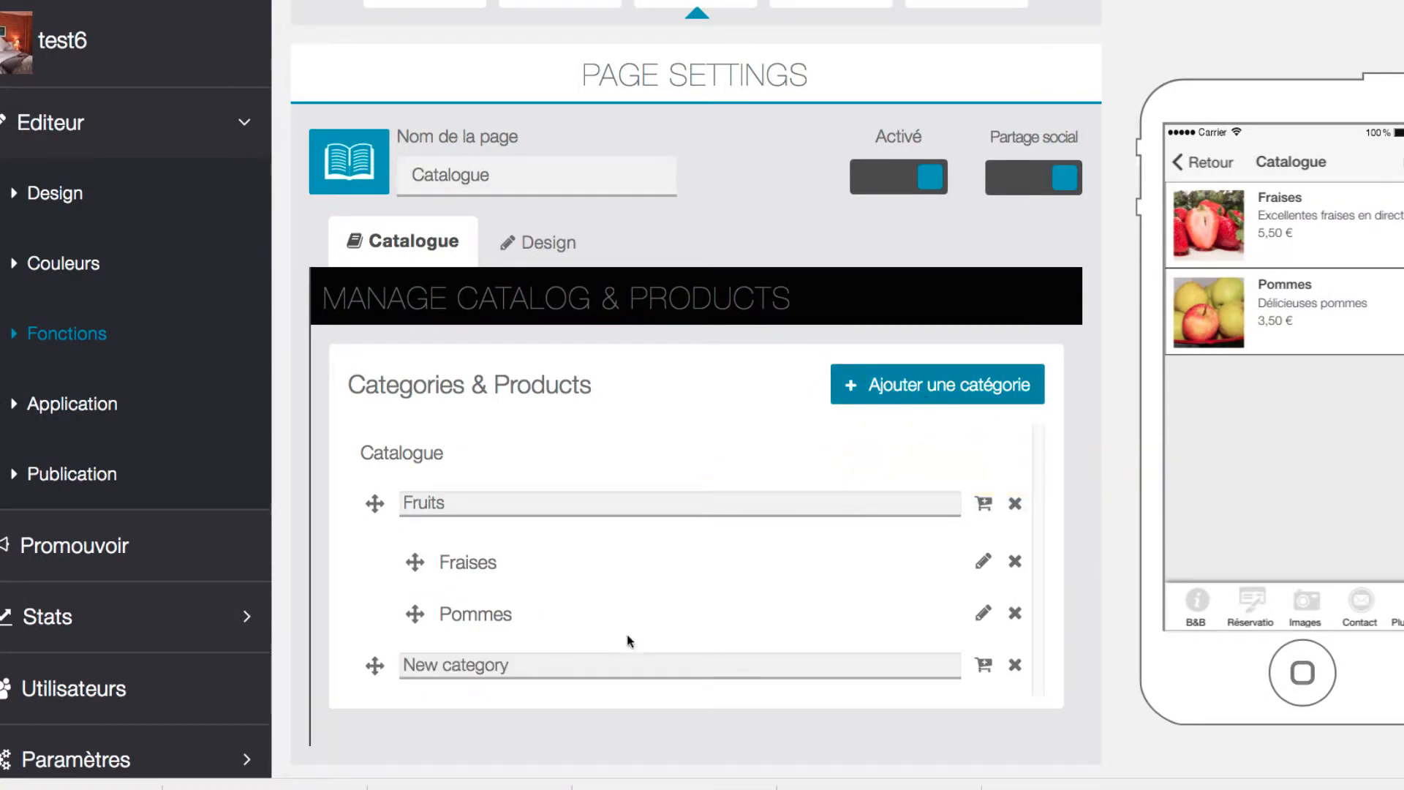
triple_click(466, 662)
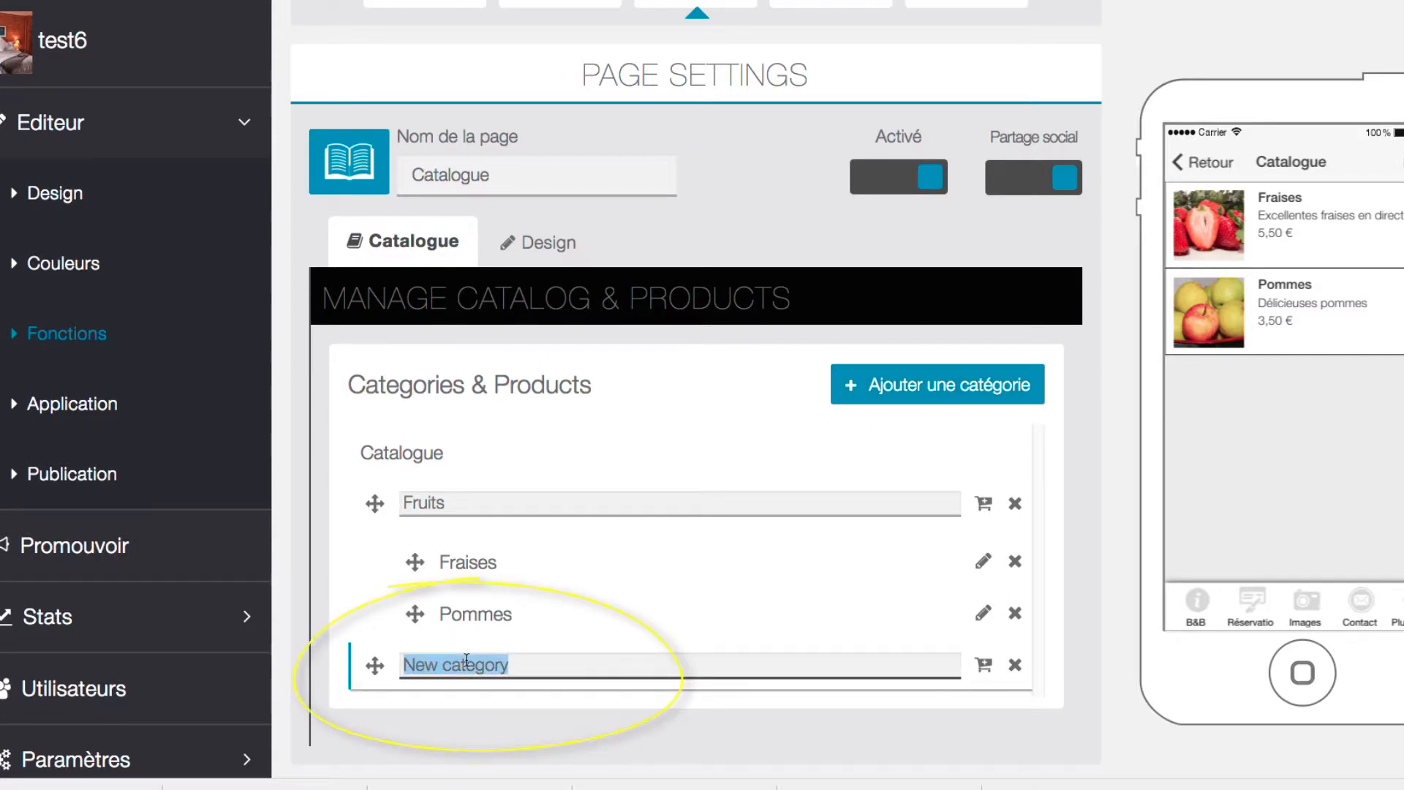
type("Légumes")
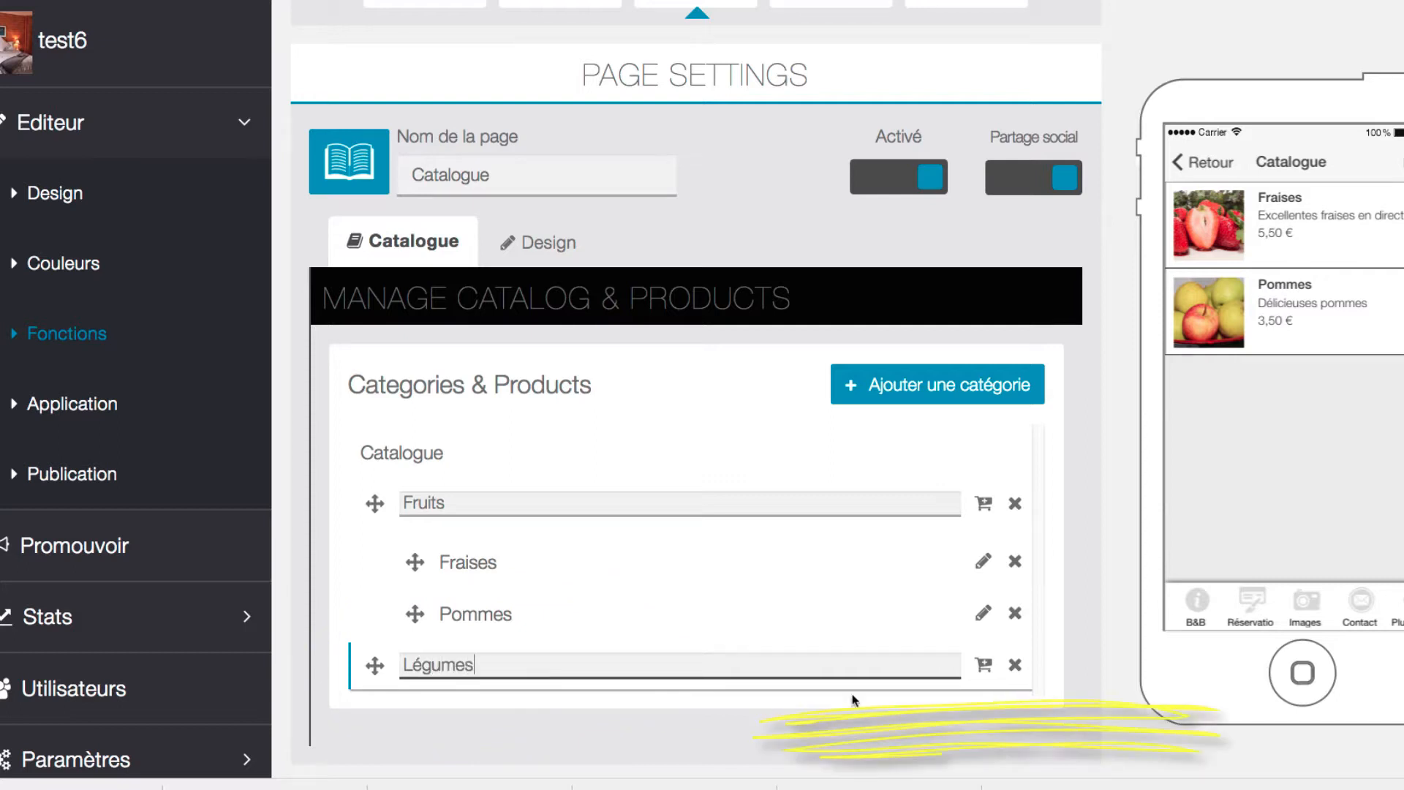
Add a new product to the Légumes category and name it Pommes de terre
left_click(984, 667)
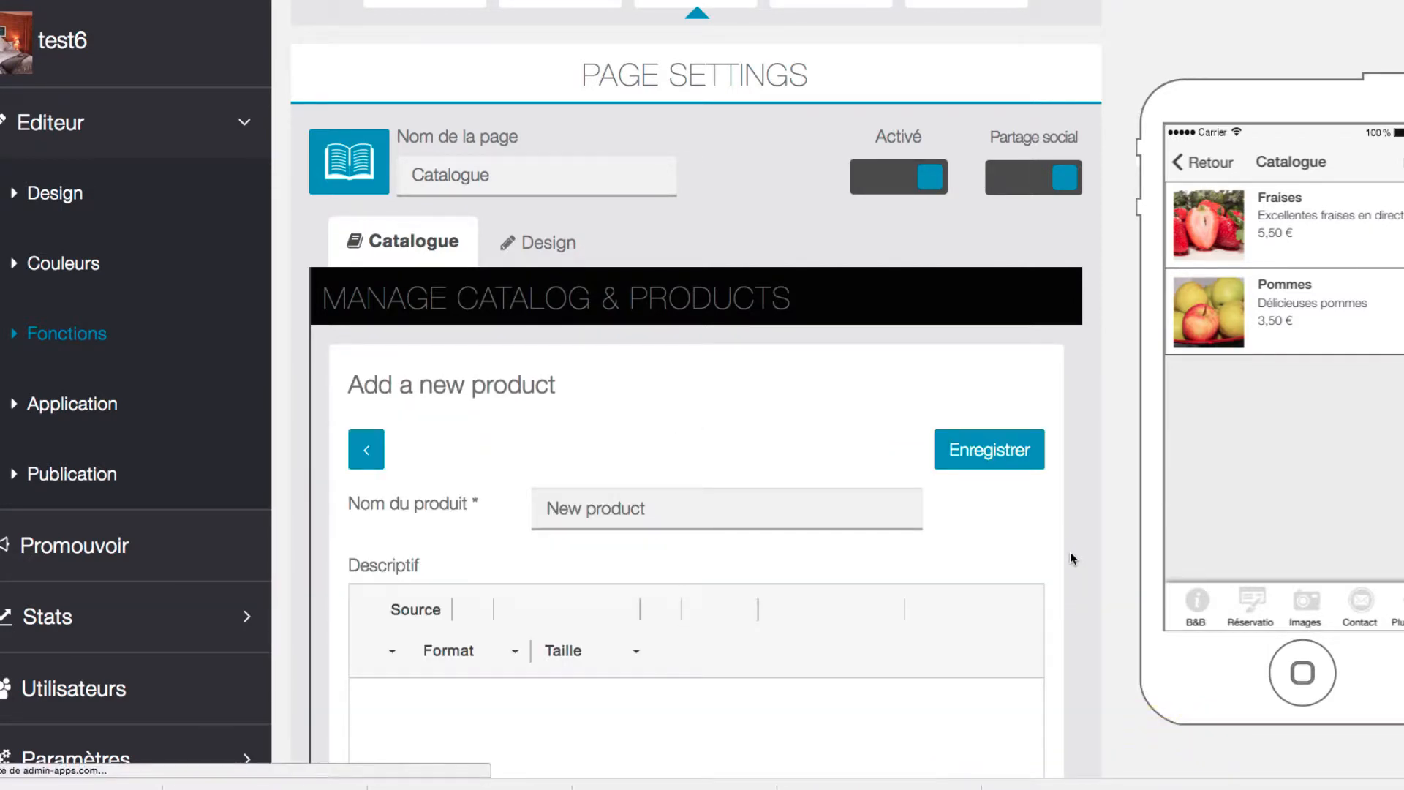
triple_click(596, 510)
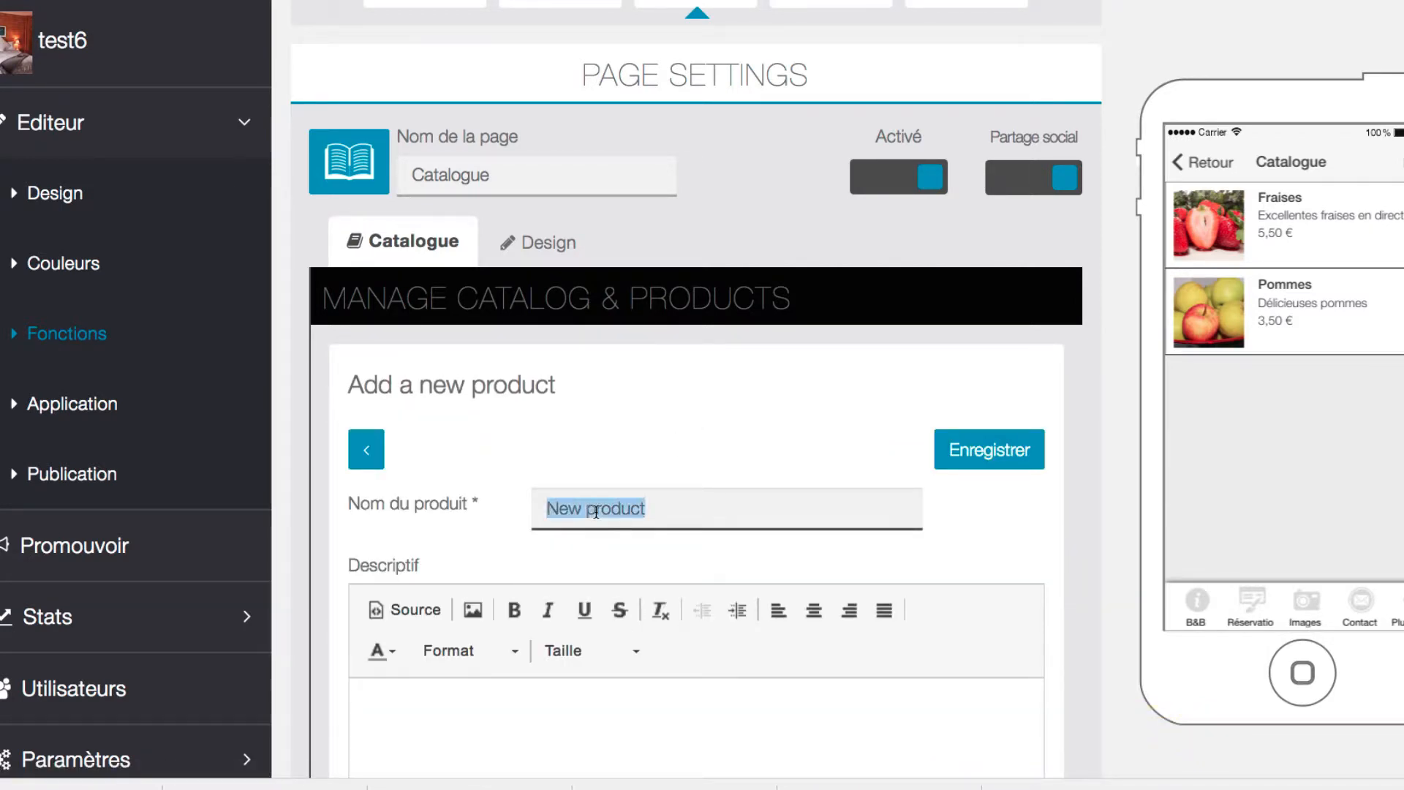
type("Pomme")
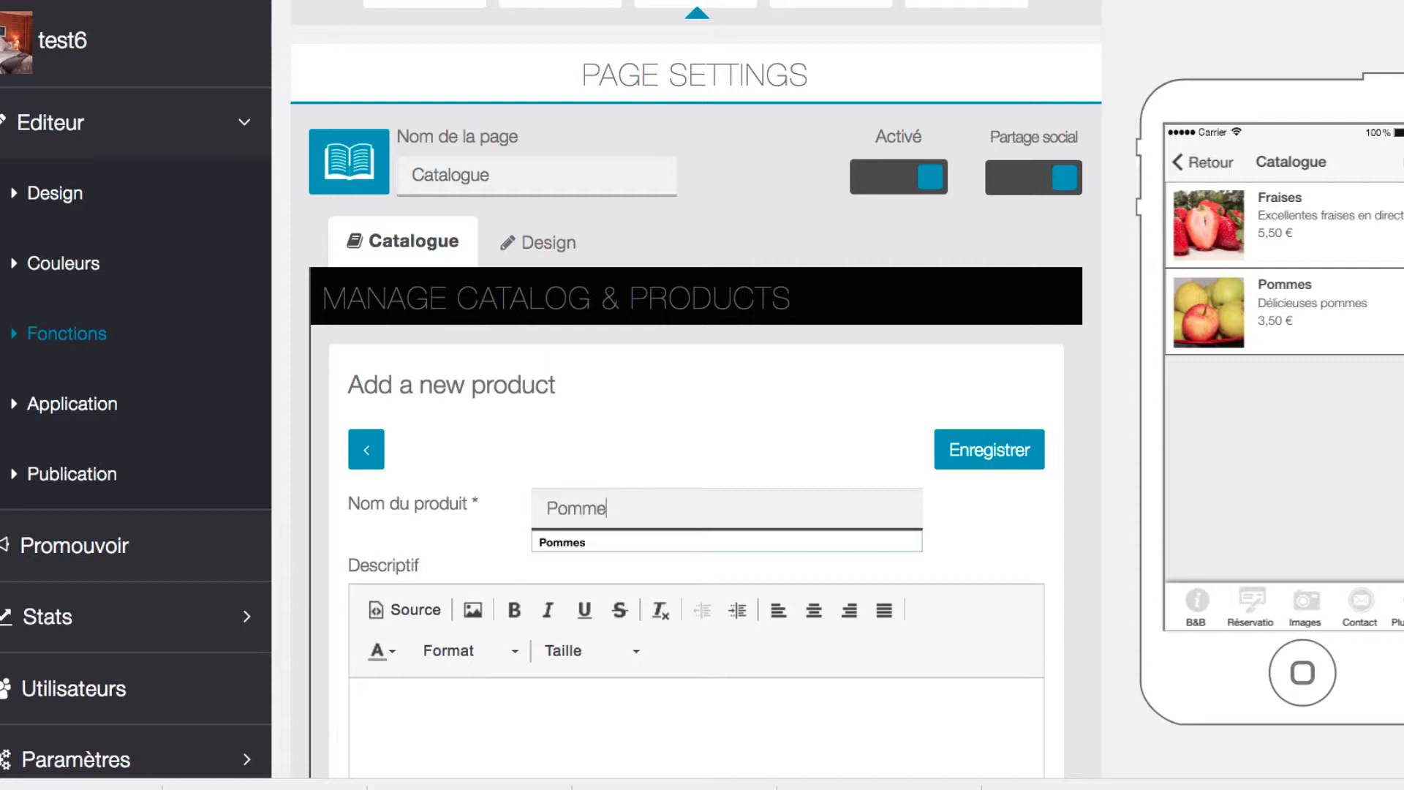
type("s de terre")
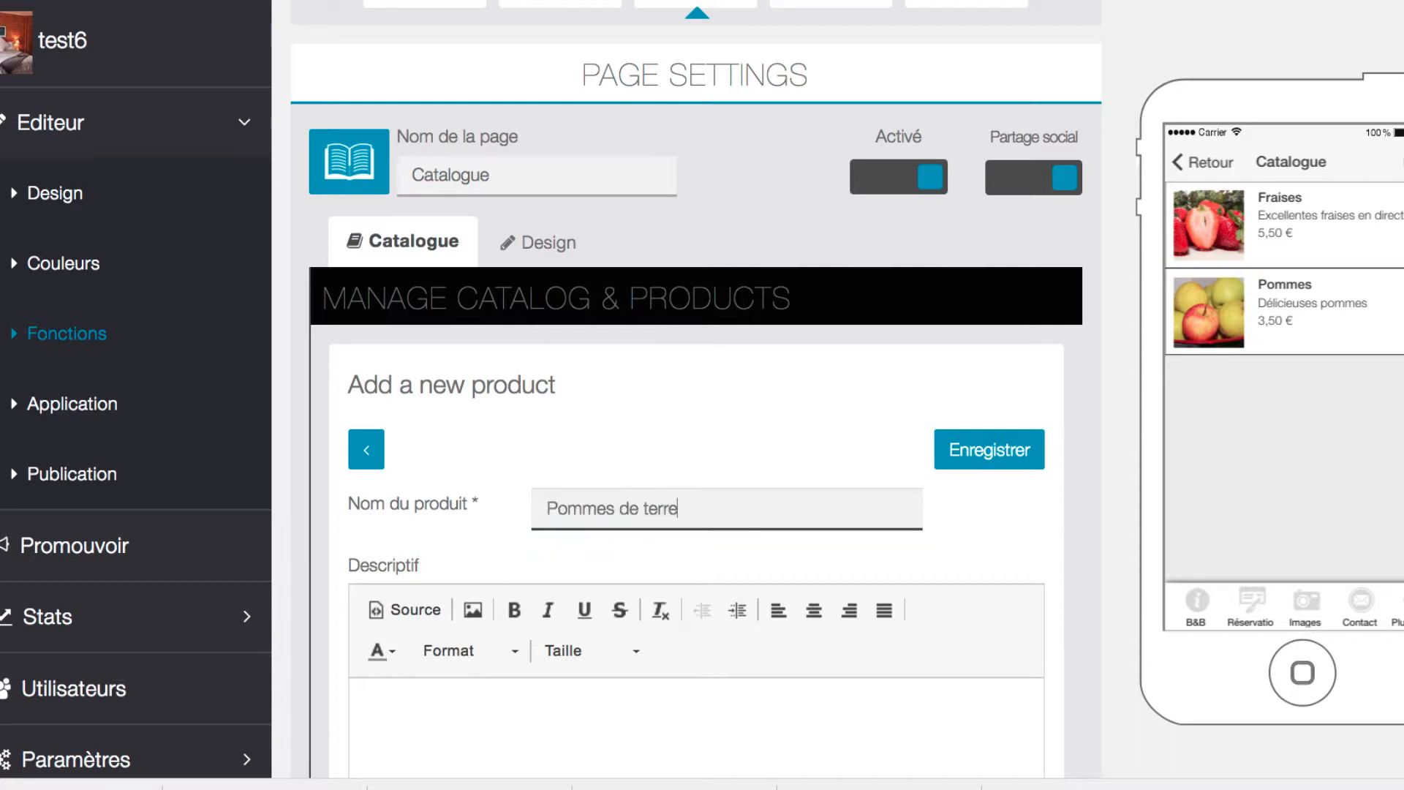
Give the new product the description "Magnifiques pommes de terre" and the price 2.50
scroll(453, 501, "down", 3)
left_click(454, 497)
type("Mag")
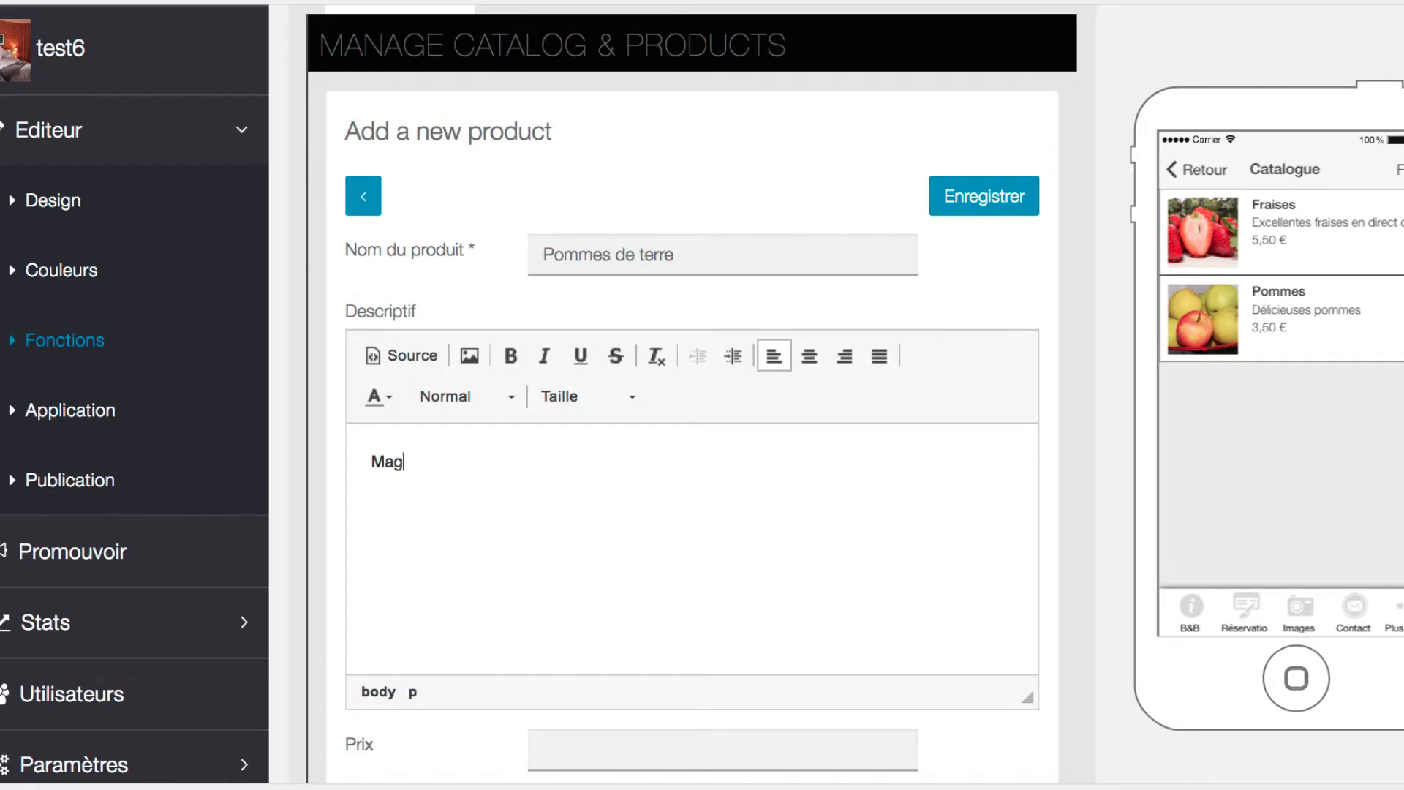
type("nifiques pommes de terre")
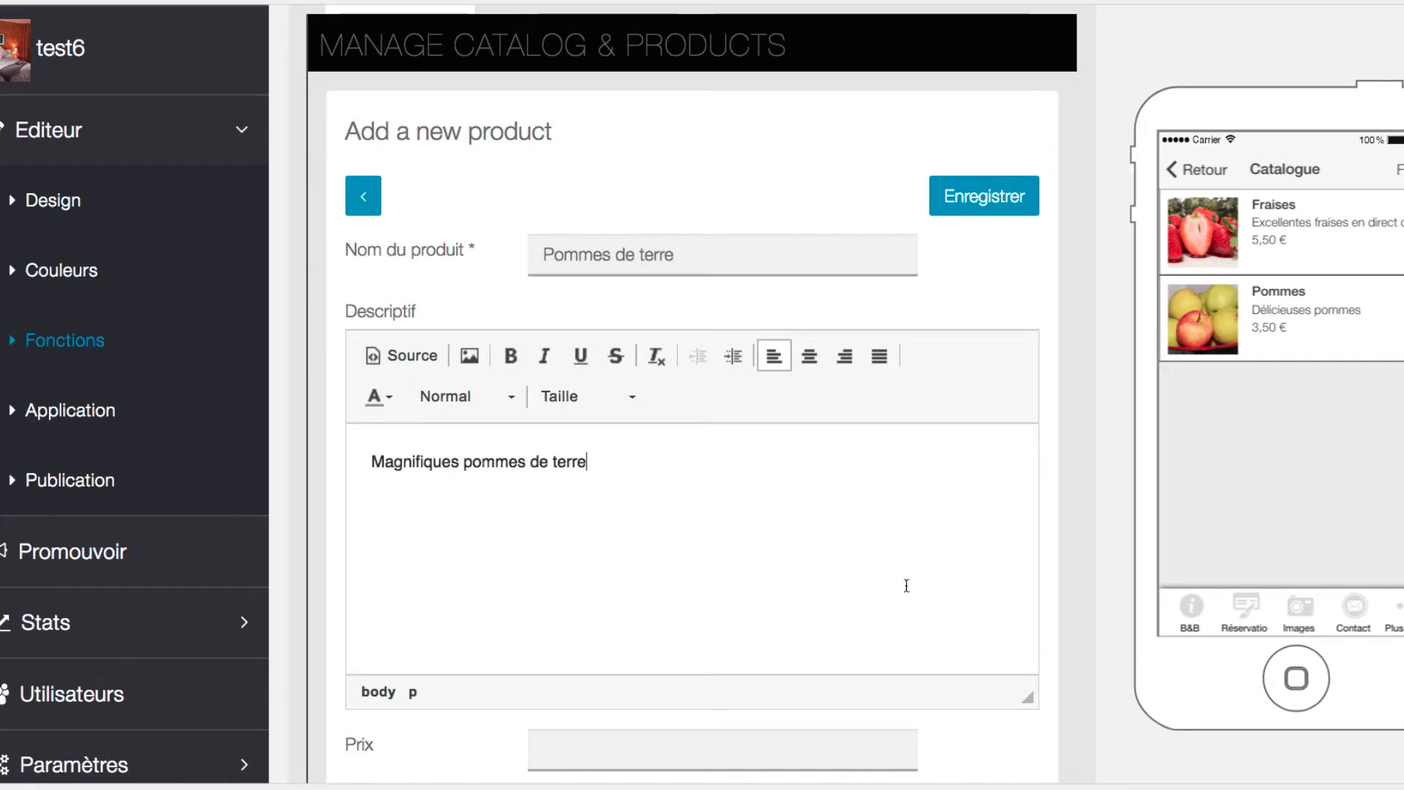
scroll(906, 585, "down", 2)
left_click(616, 591)
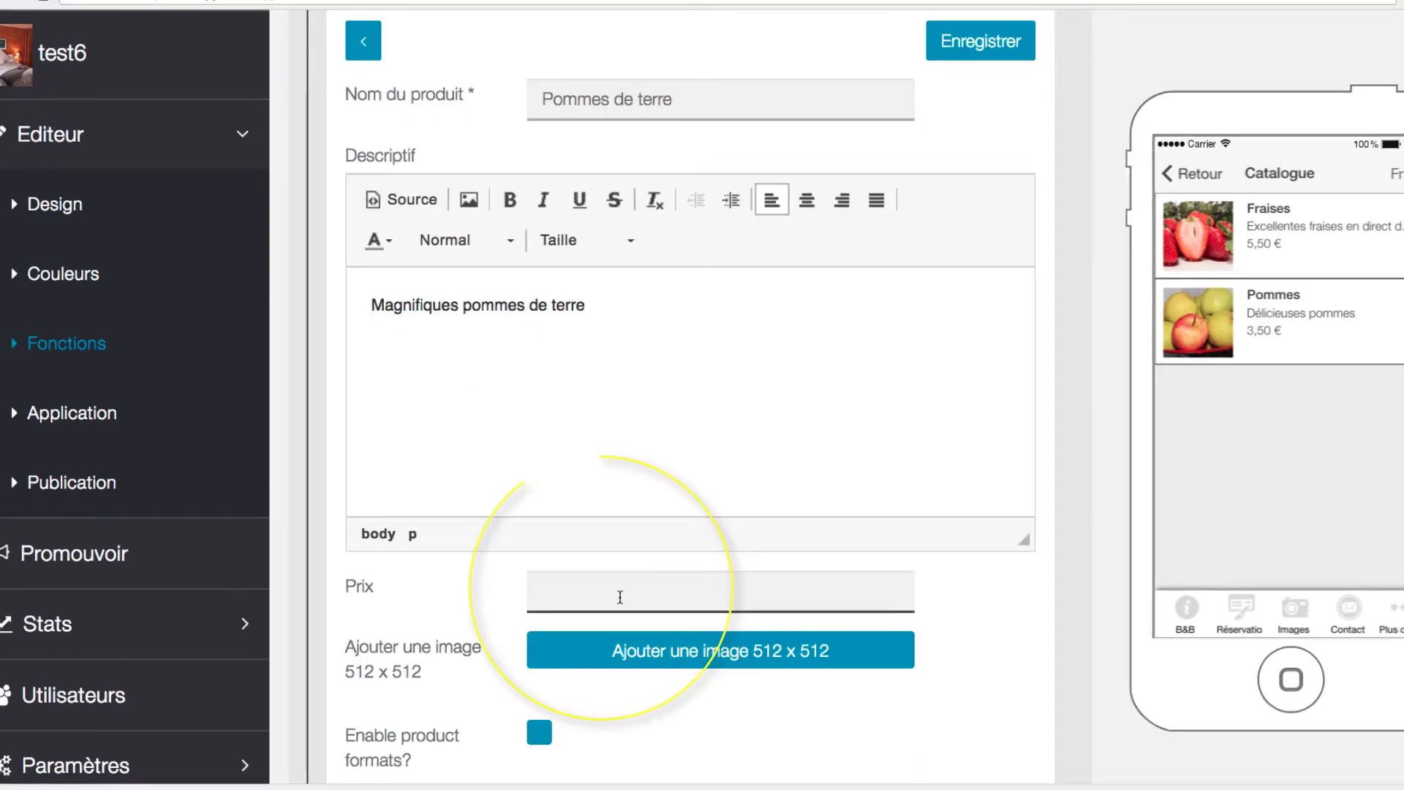
type("2.")
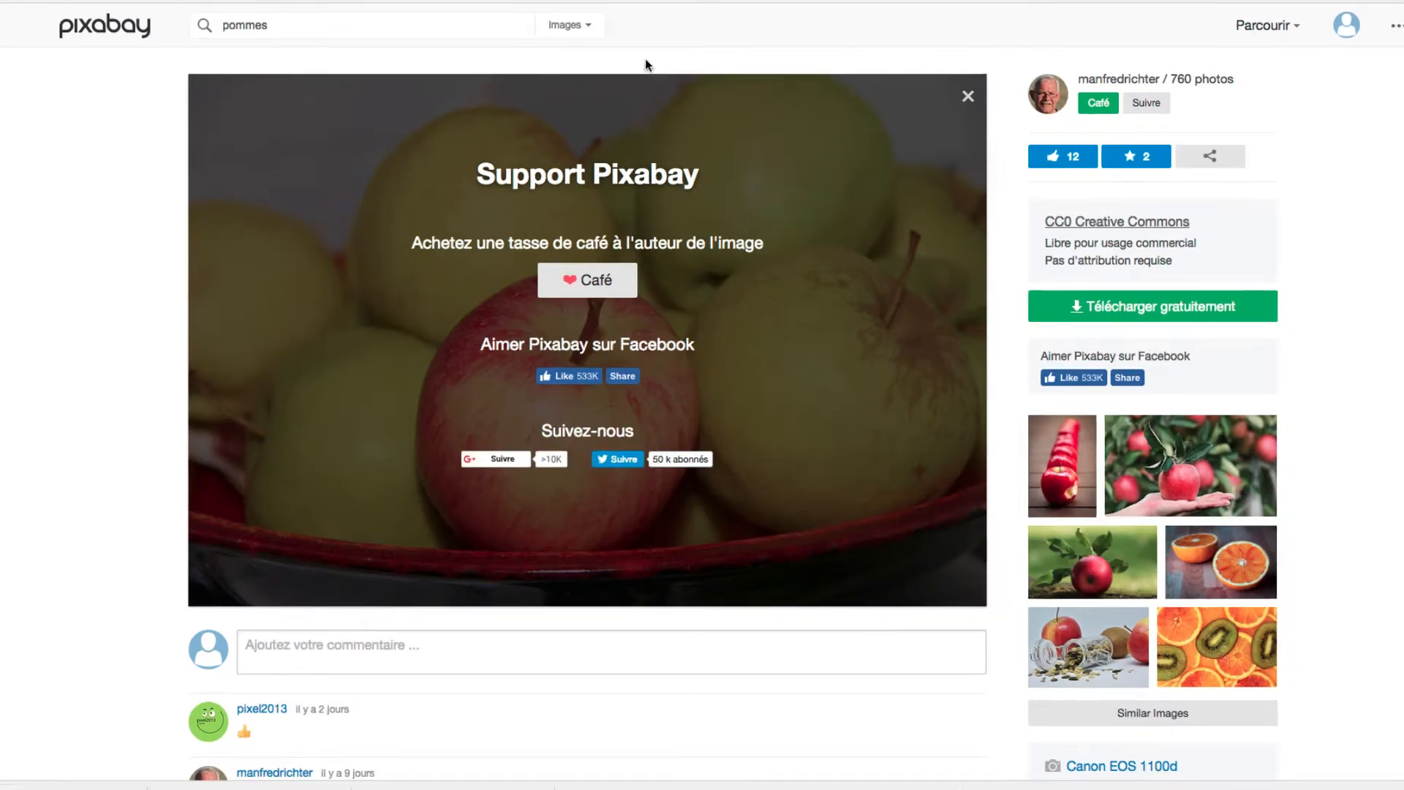
Search Pixabay for pommes de terre and download the close-up photo of piled potatoes as a 640×426 JPG
key("Return")
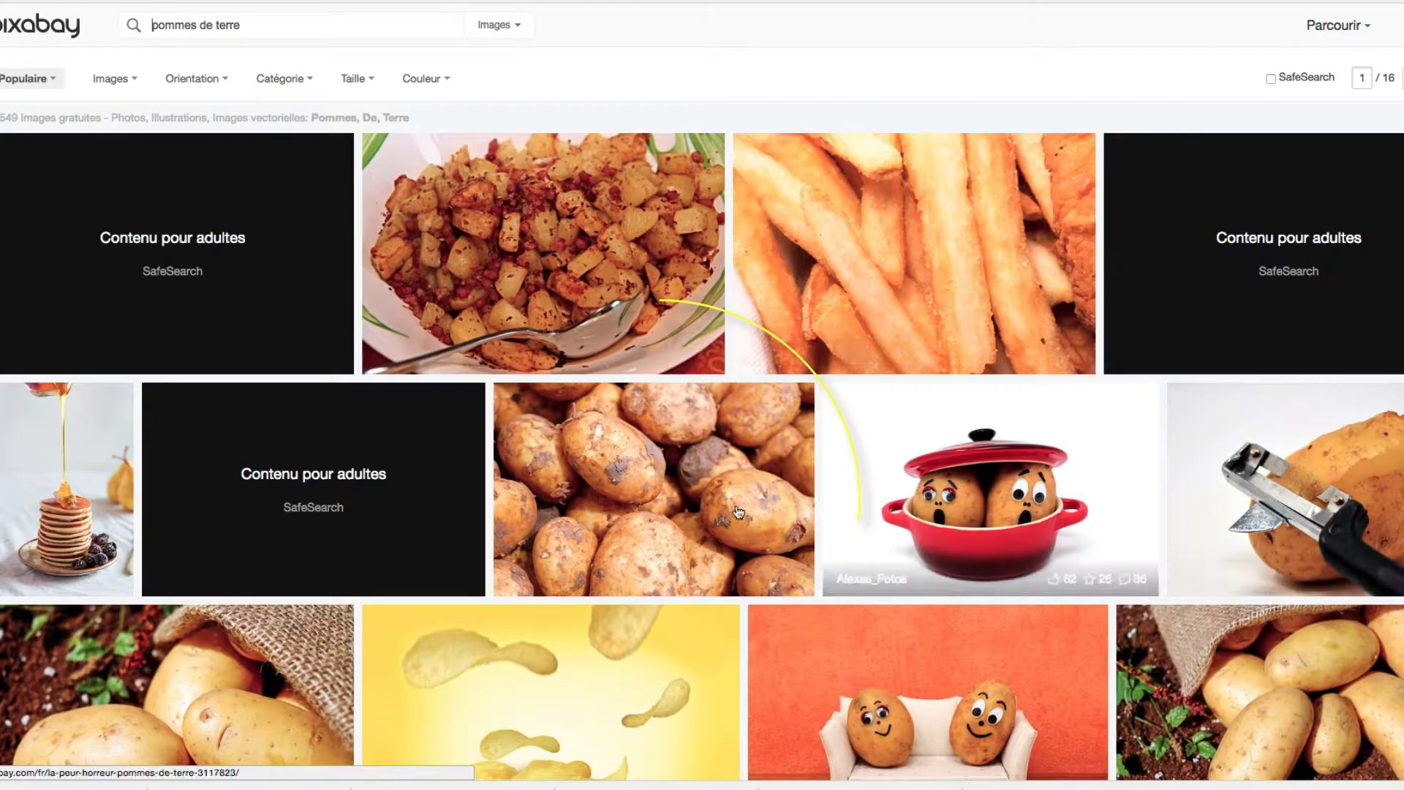
left_click(679, 516)
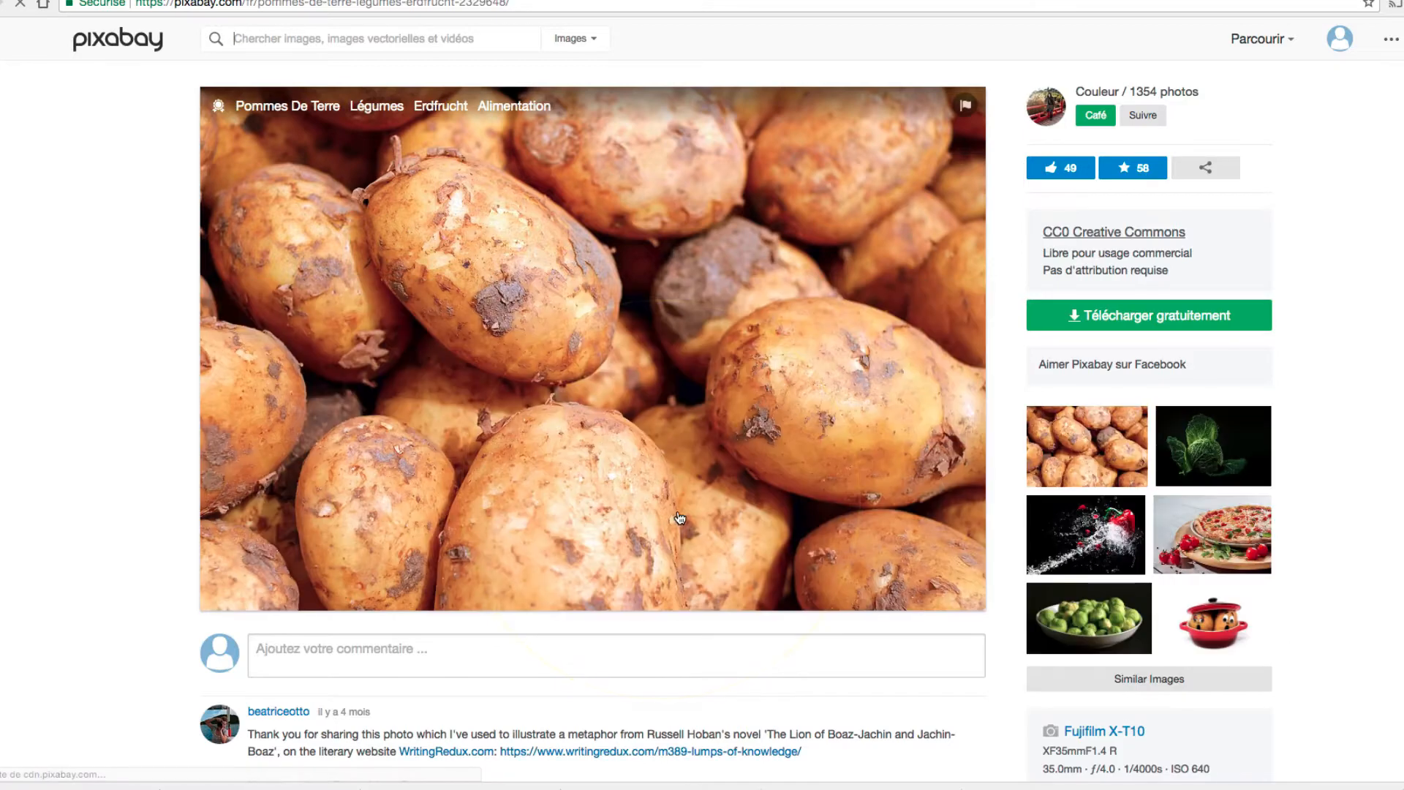
left_click(1169, 322)
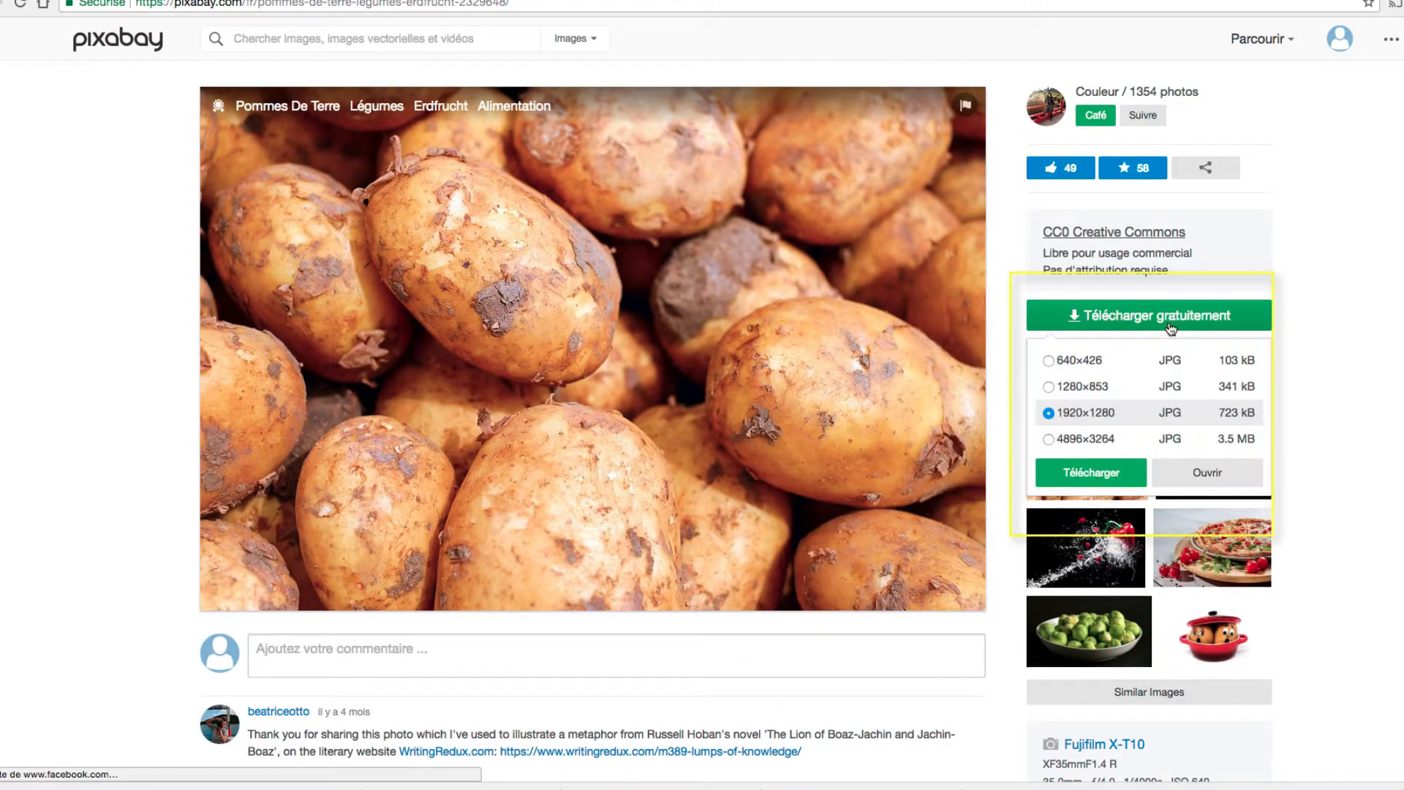
left_click(1048, 361)
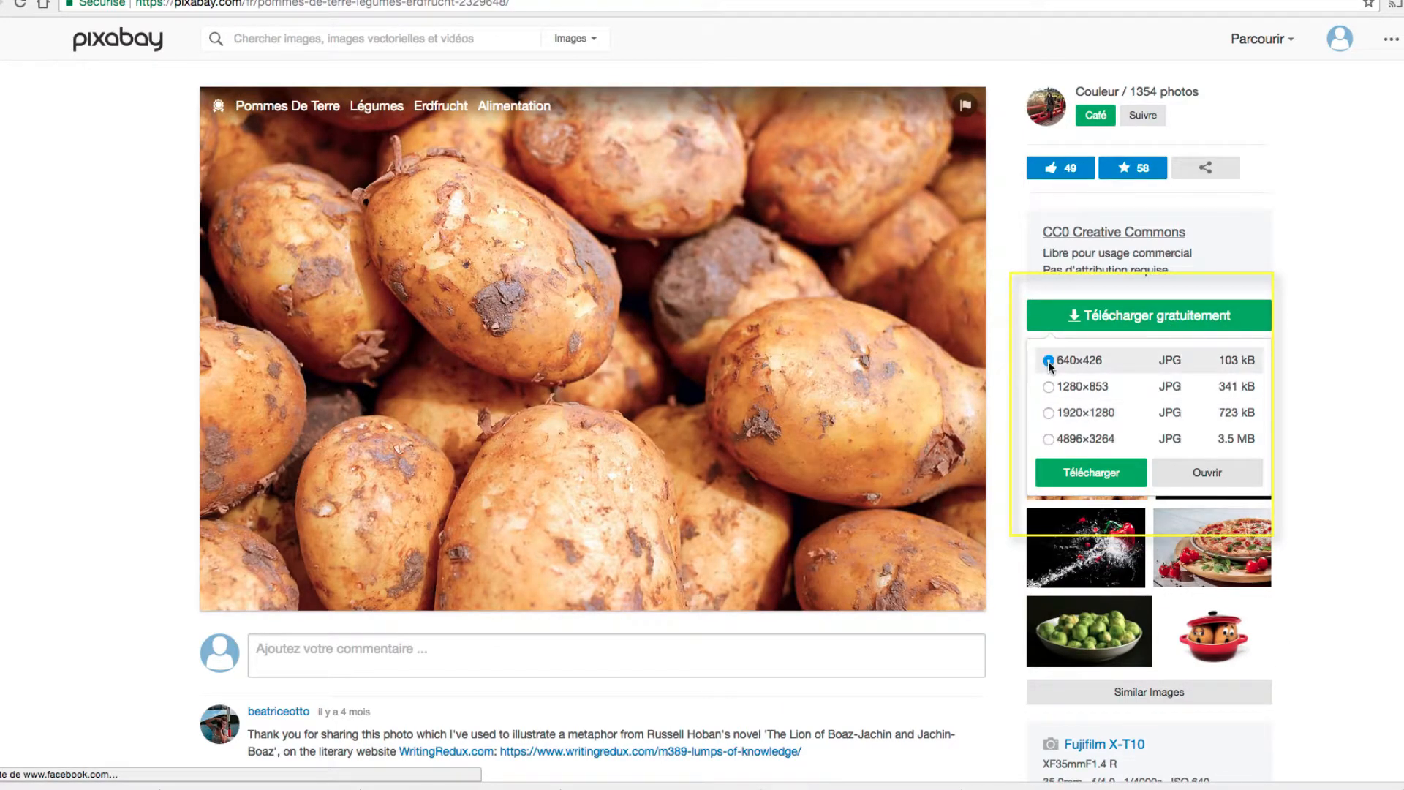
left_click(1090, 473)
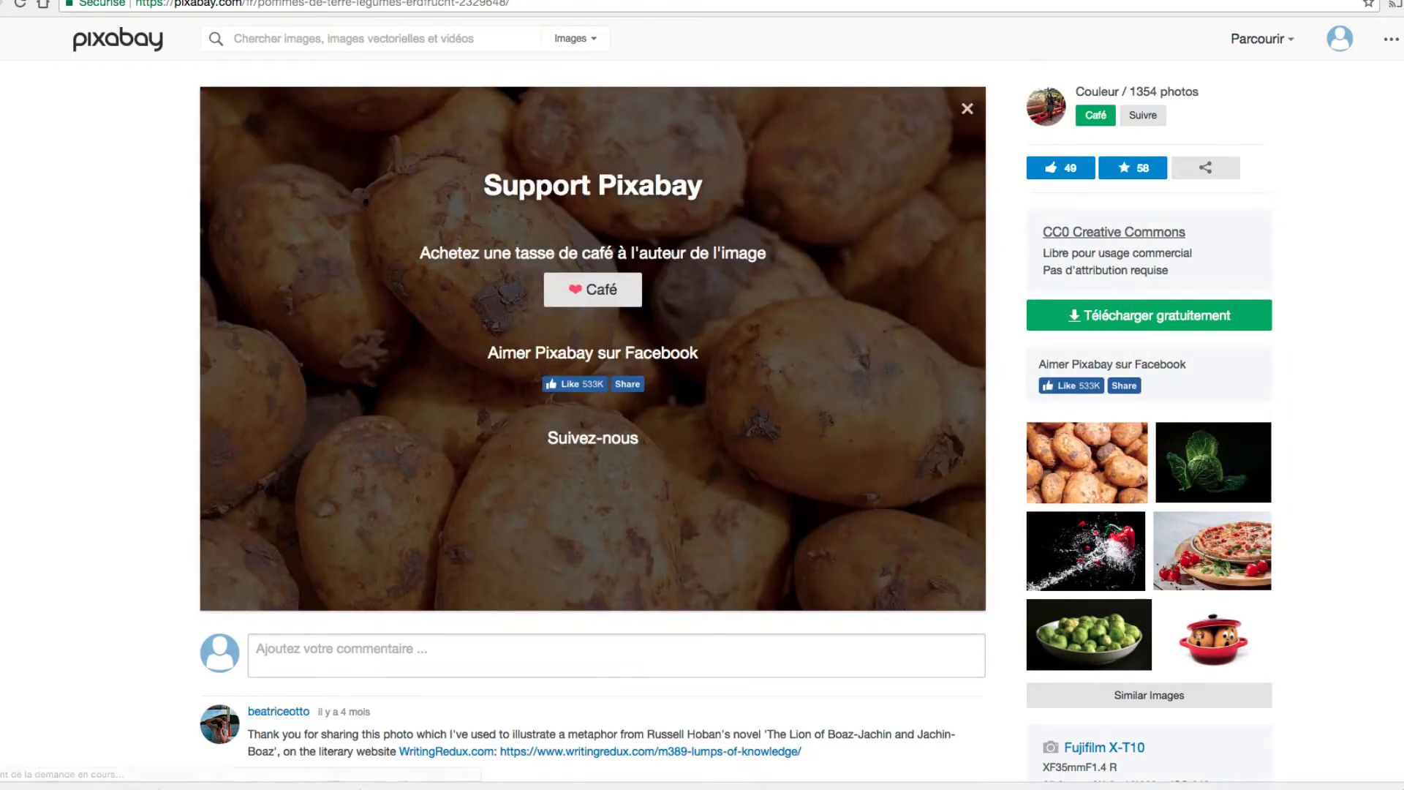
Return to the app editor and add potatoes-2329648_640.jpg as the product image, shifting the square crop towards the photo's centre
left_click(1017, 0)
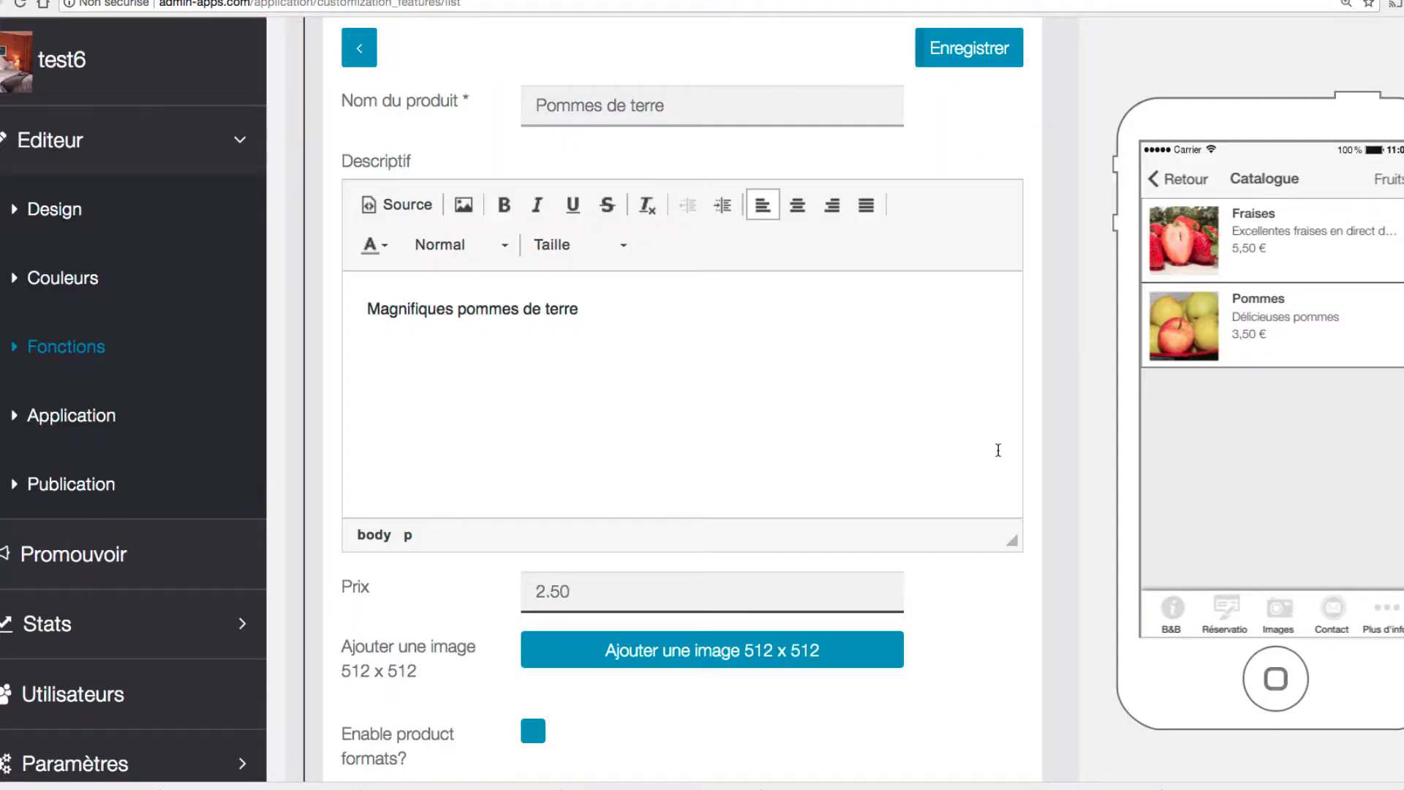
scroll(1055, 476, "down", 3)
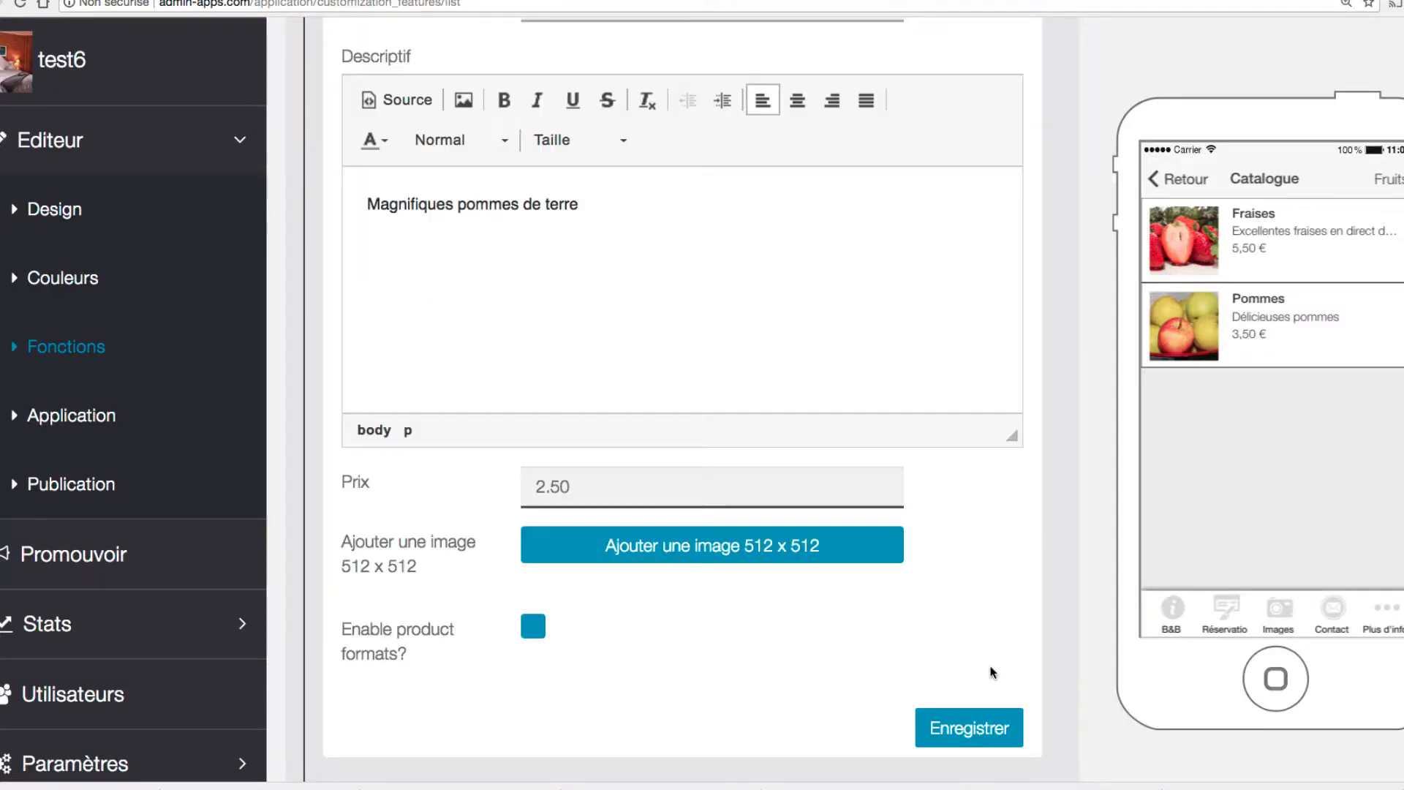
left_click(670, 549)
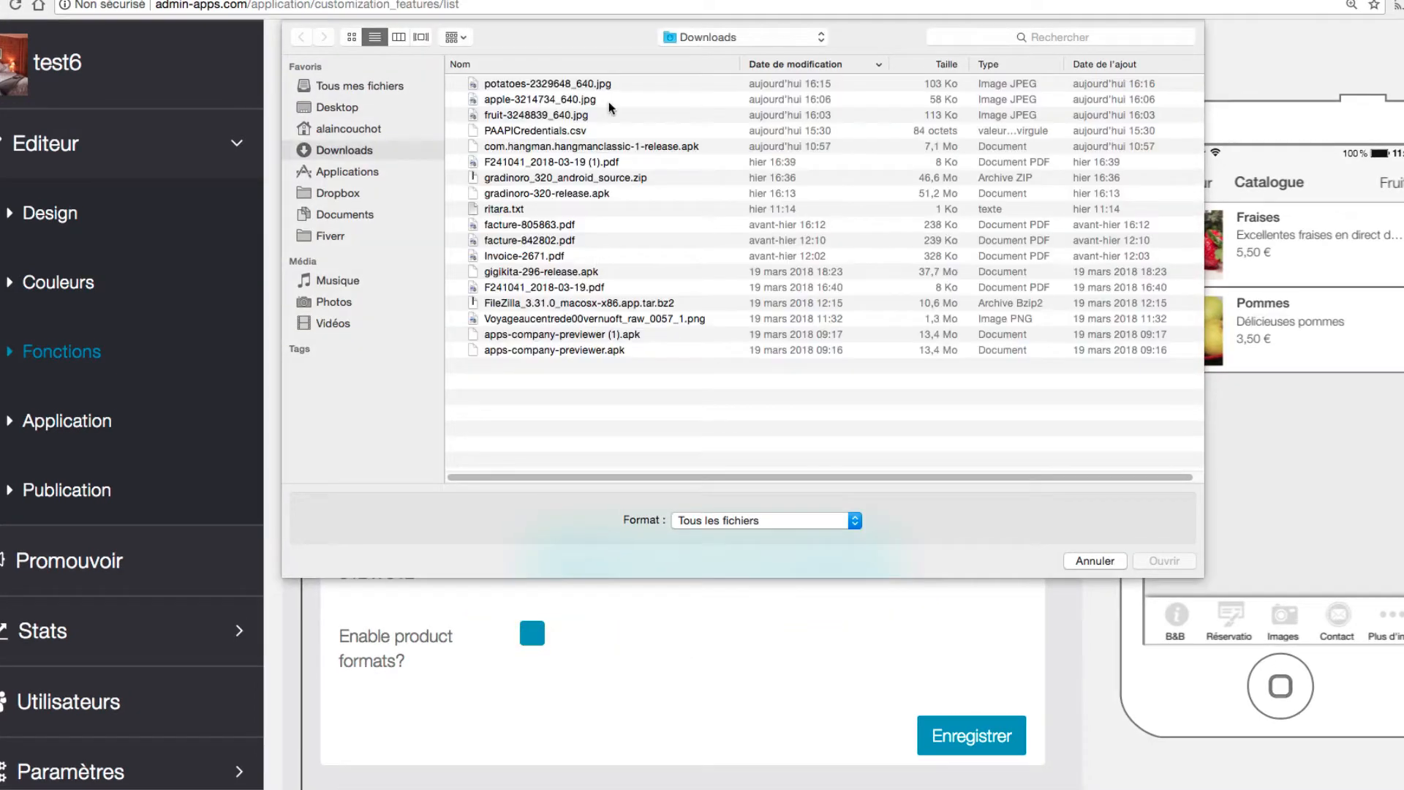
left_click(1164, 560)
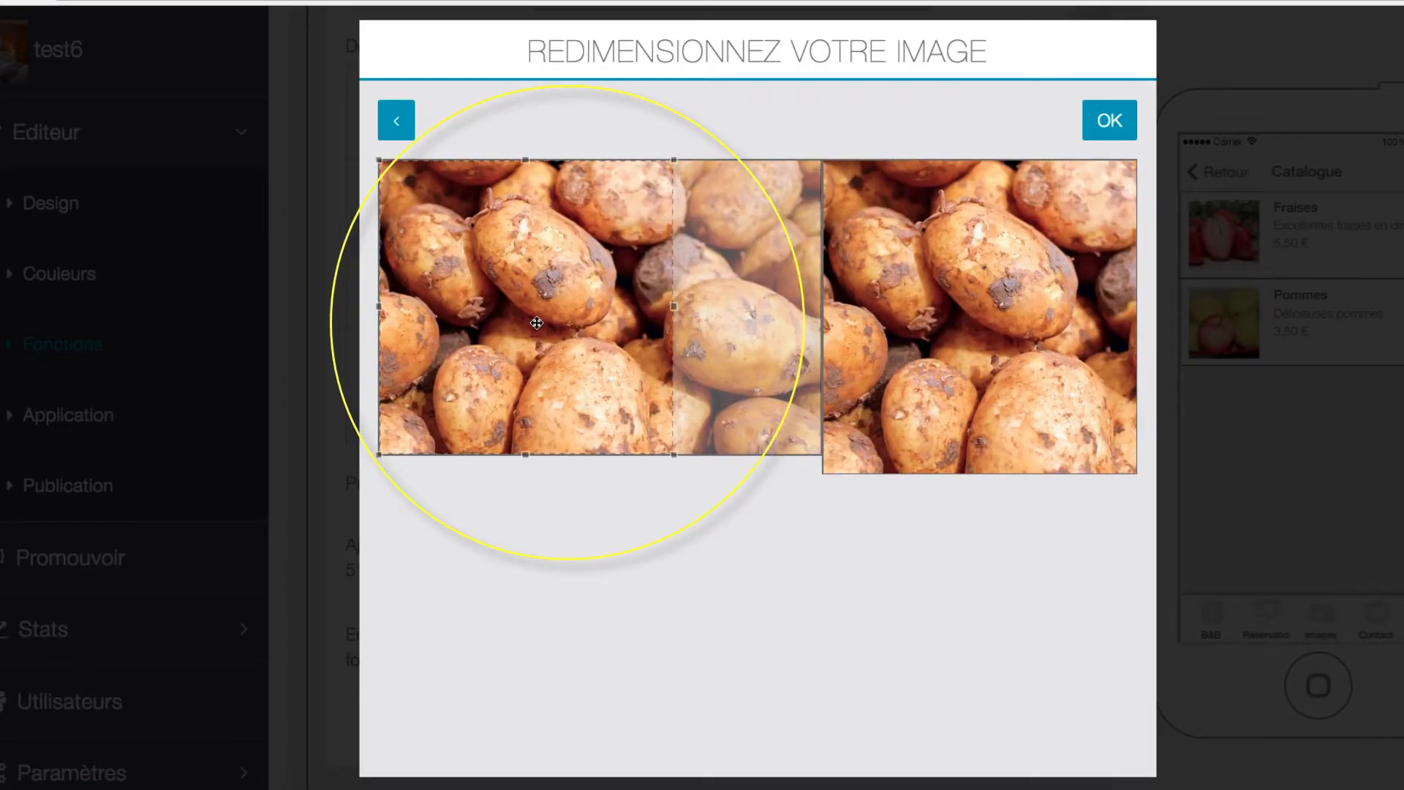
left_click_drag(561, 323, 619, 321)
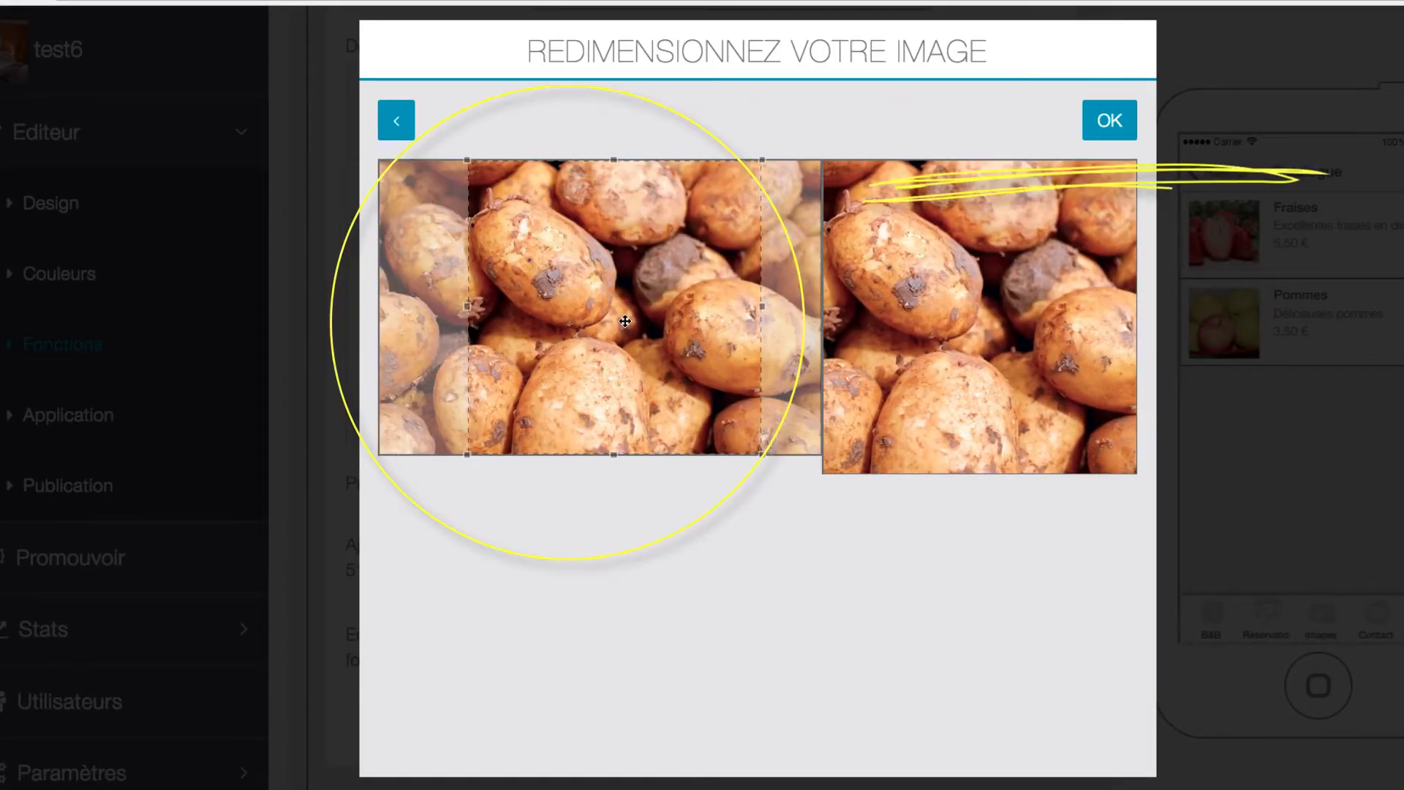
left_click(1107, 127)
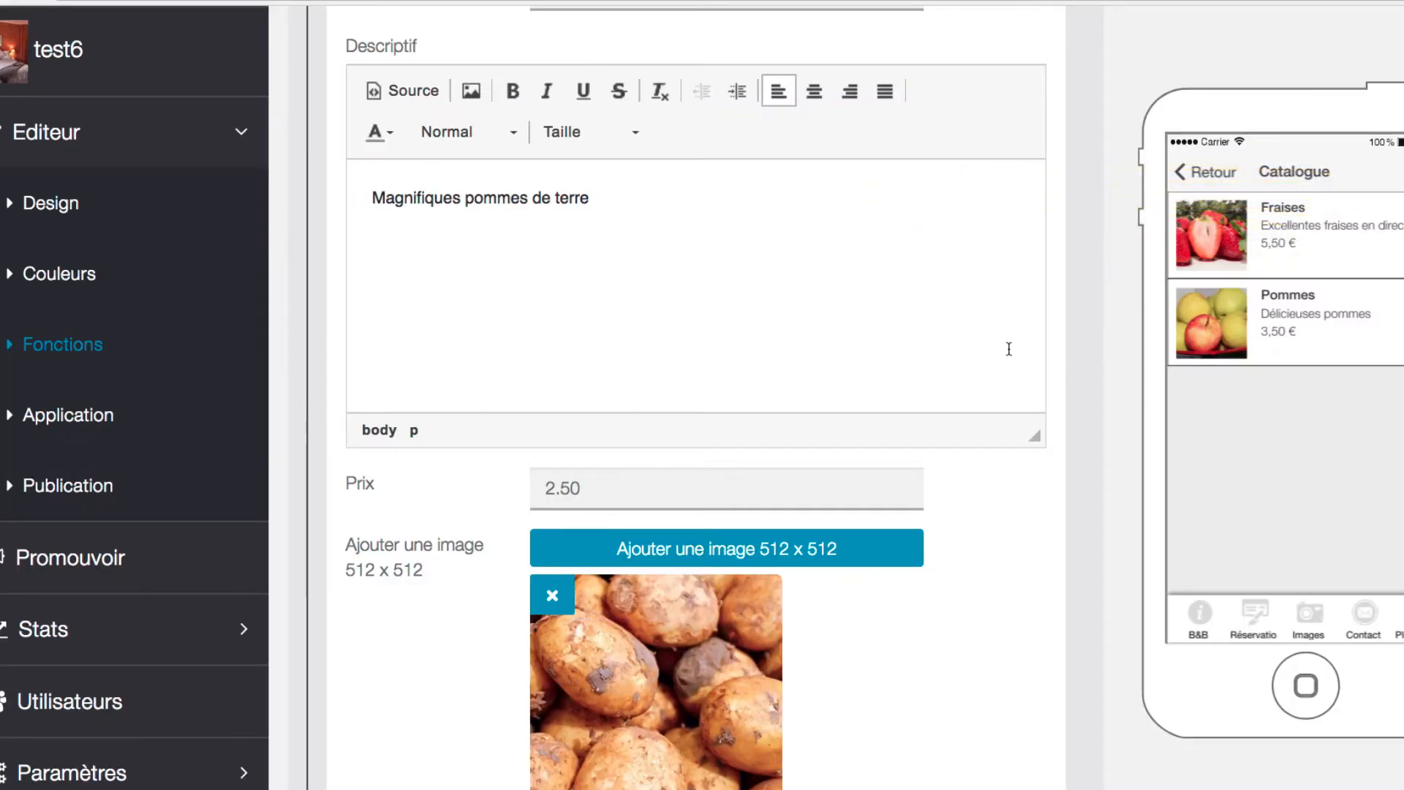
Save the Pommes de terre product in the Légumes category
scroll(1108, 318, "down", 3)
scroll(1109, 319, "down", 3)
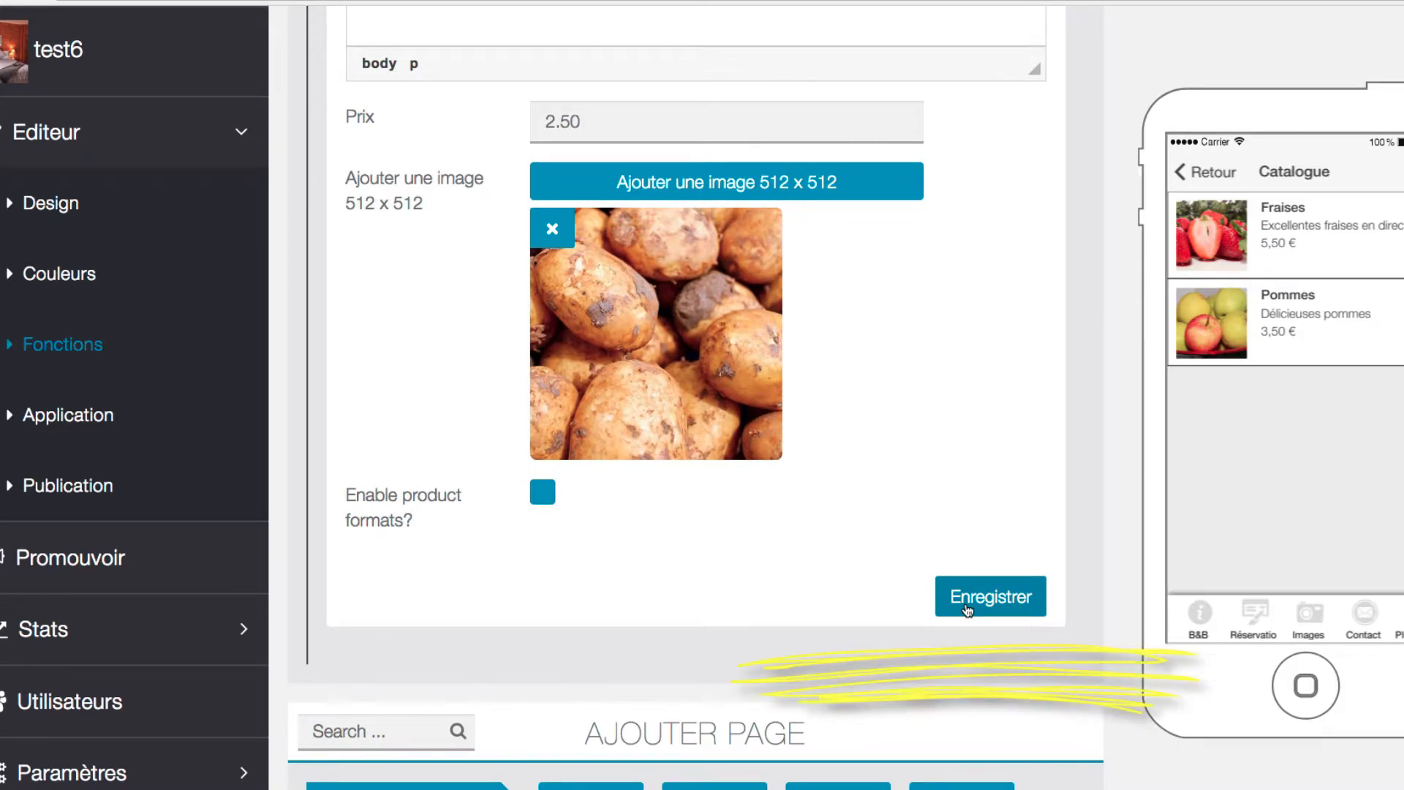
left_click(967, 608)
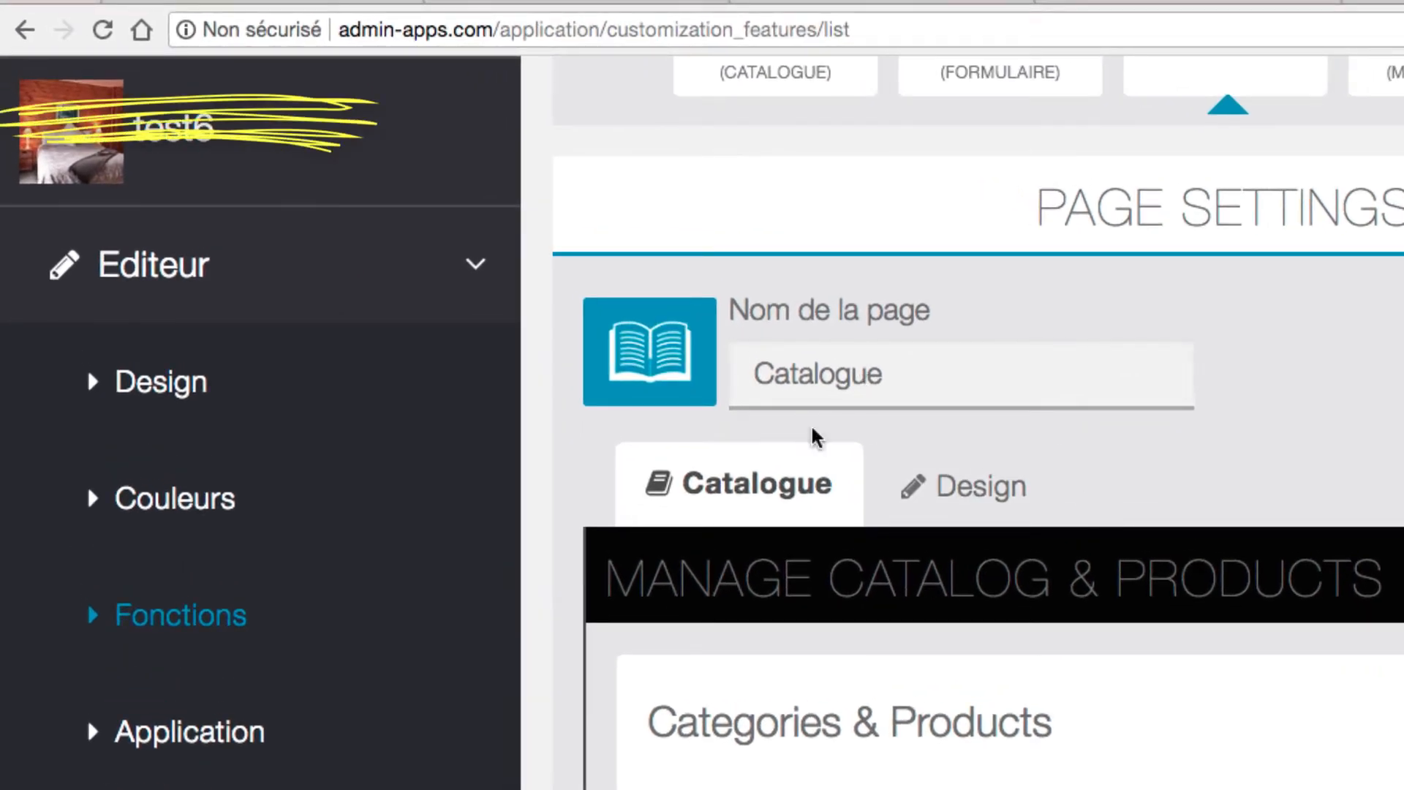
Reload the editor page and open the Catalogue page in the phone preview
left_click(103, 31)
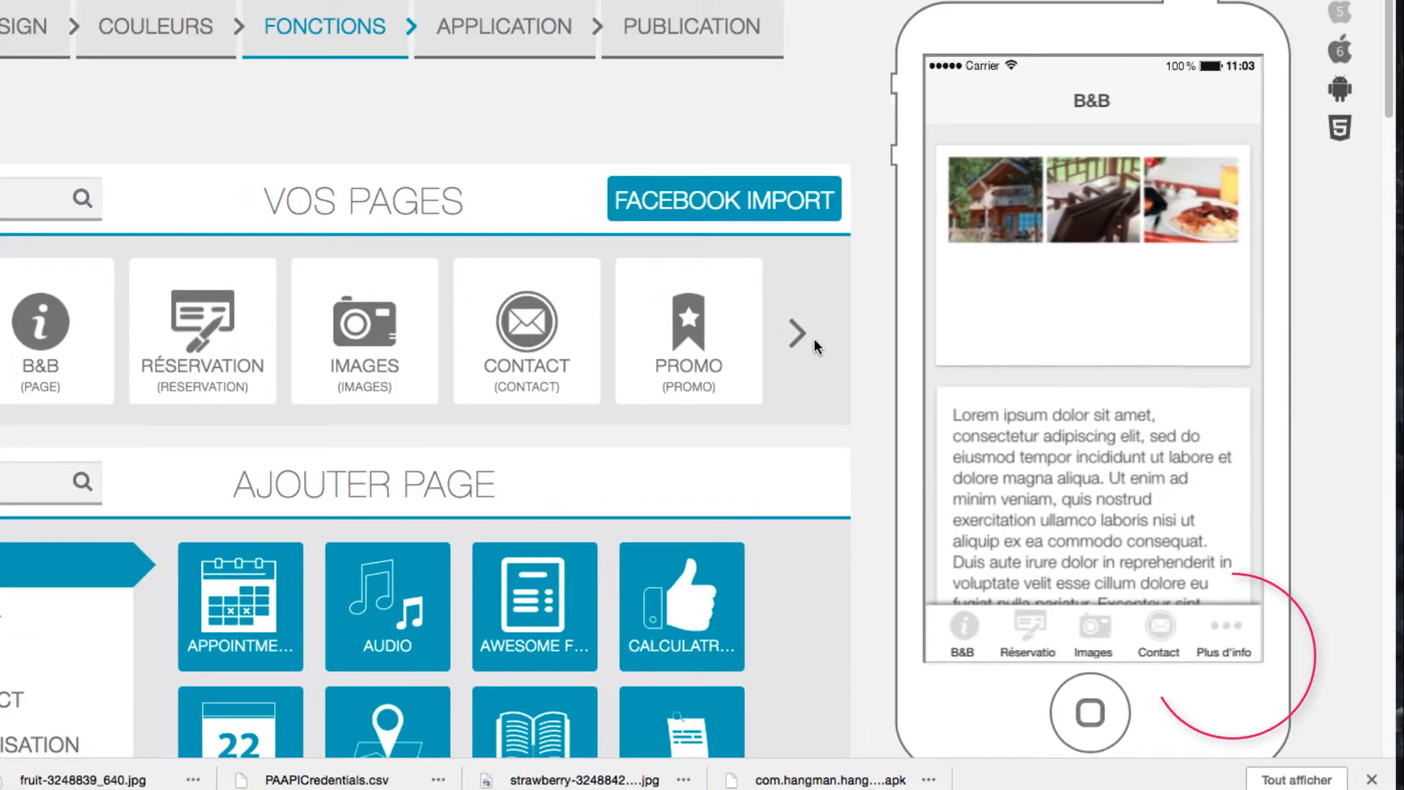
left_click(1227, 628)
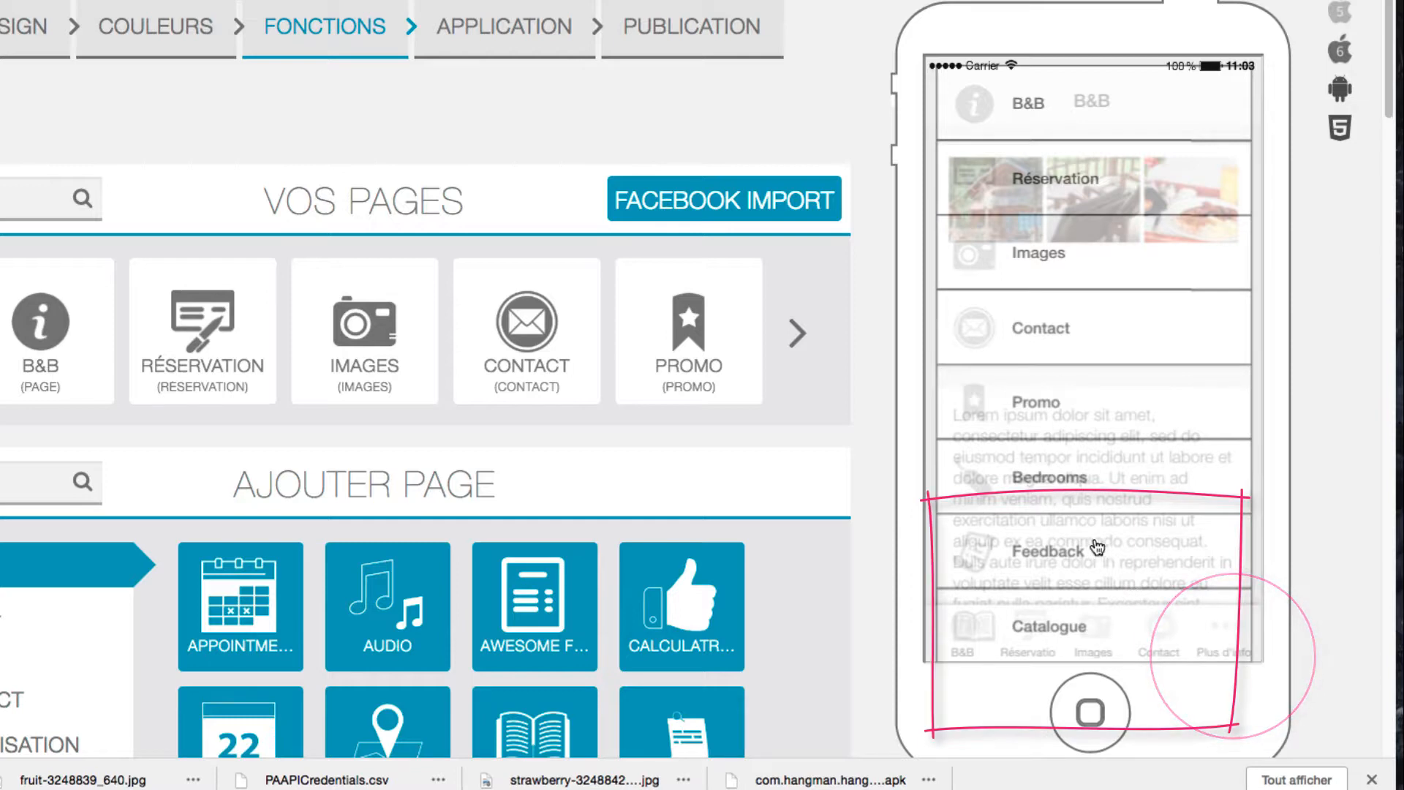
left_click(1033, 630)
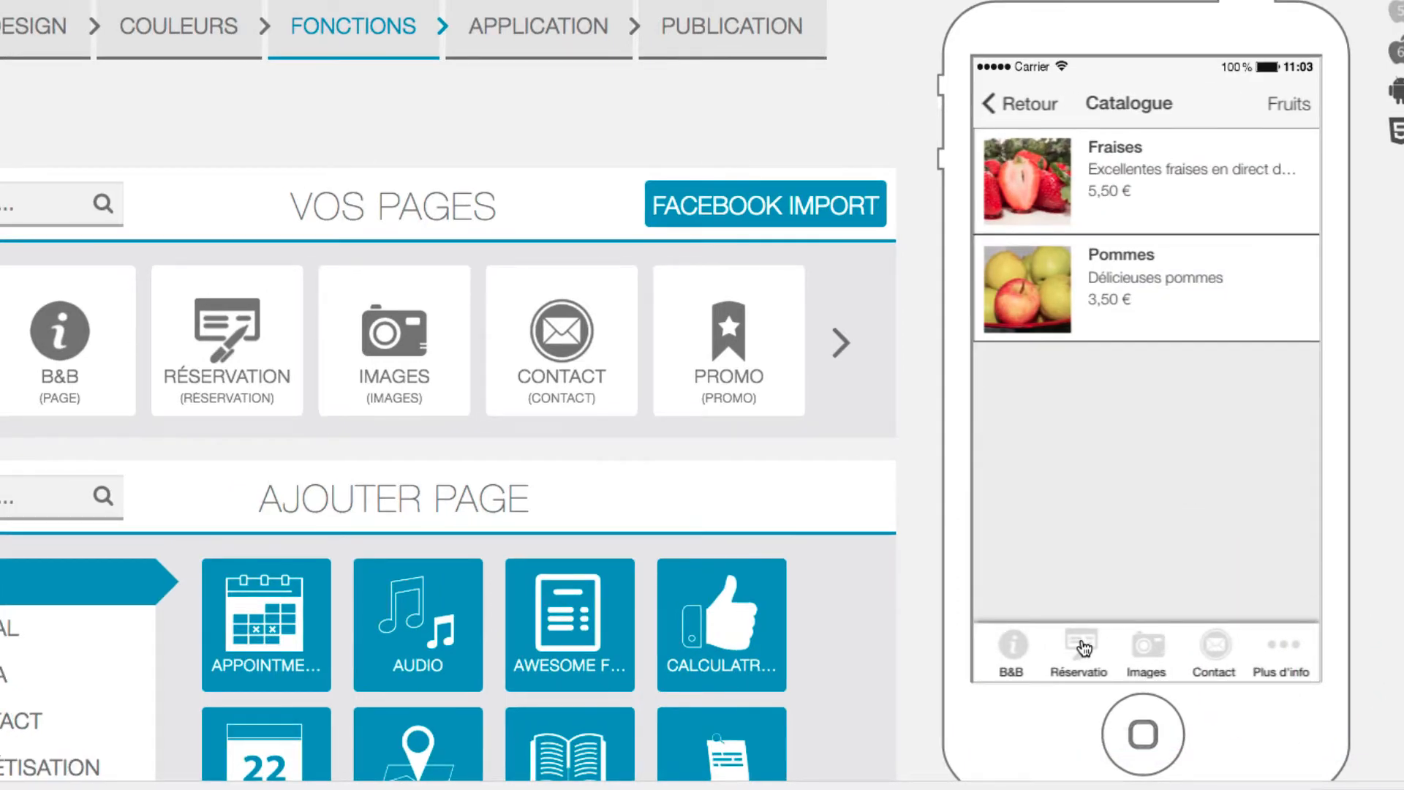
Switch the Catalogue preview between the Fruits and Légumes categories to examine the products in each
left_click(1302, 105)
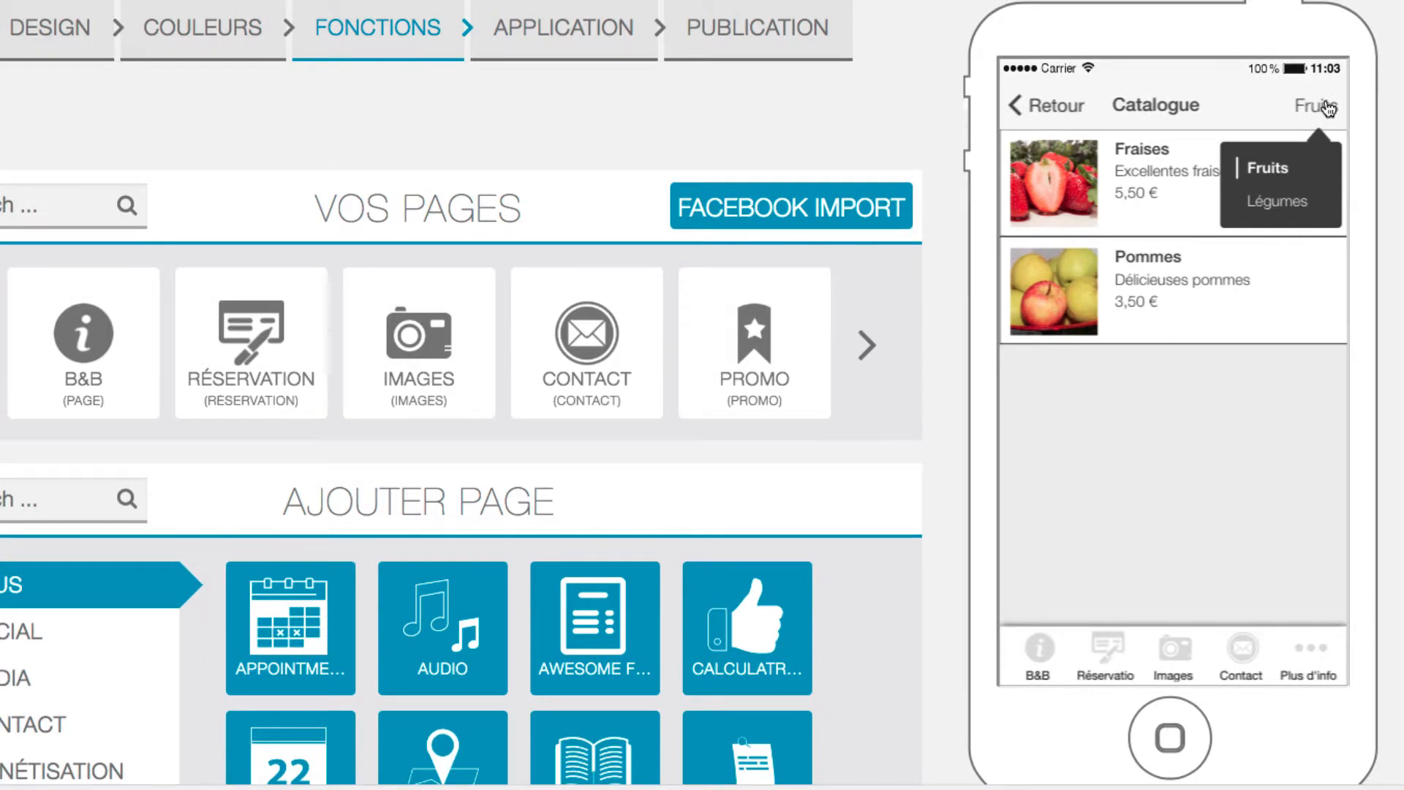
left_click(1328, 107)
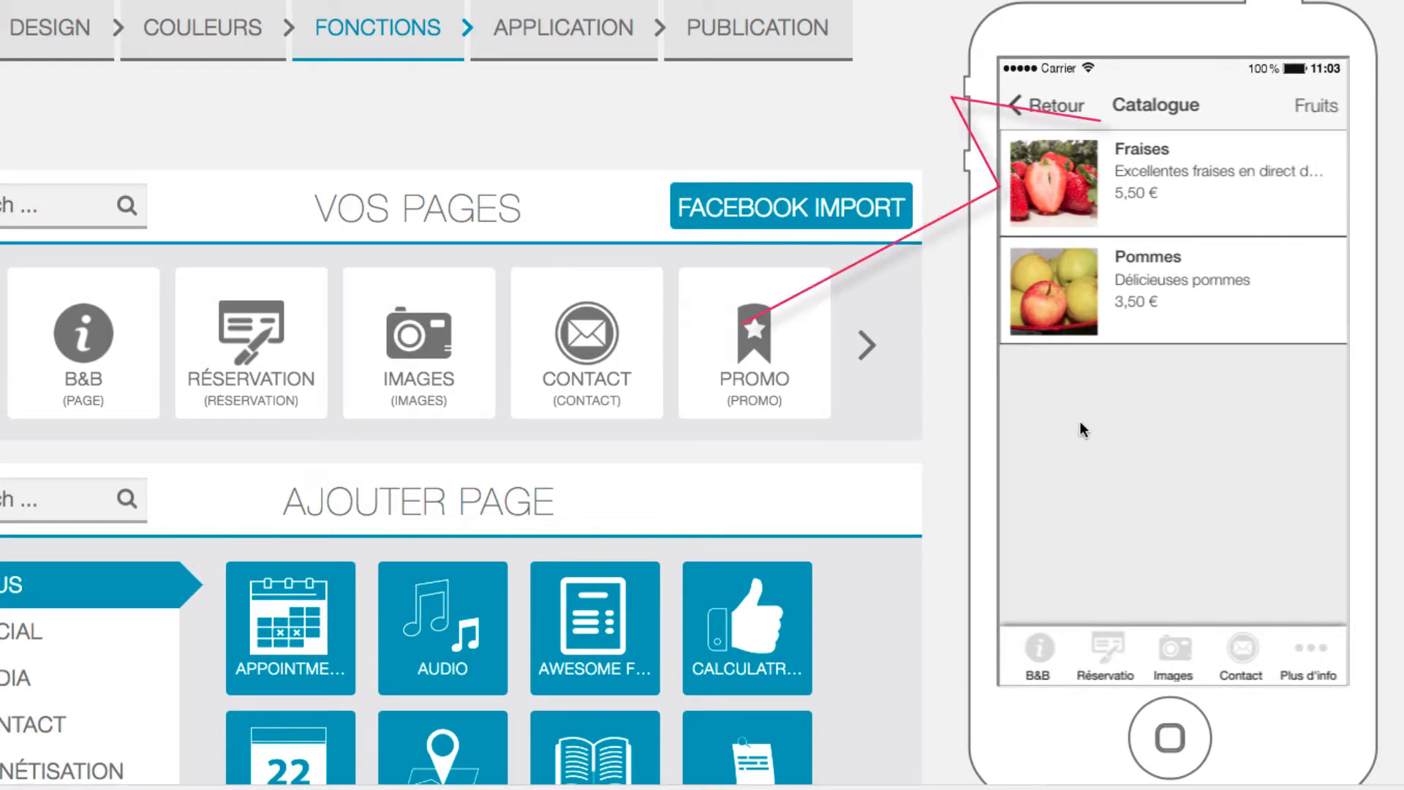
left_click(1328, 116)
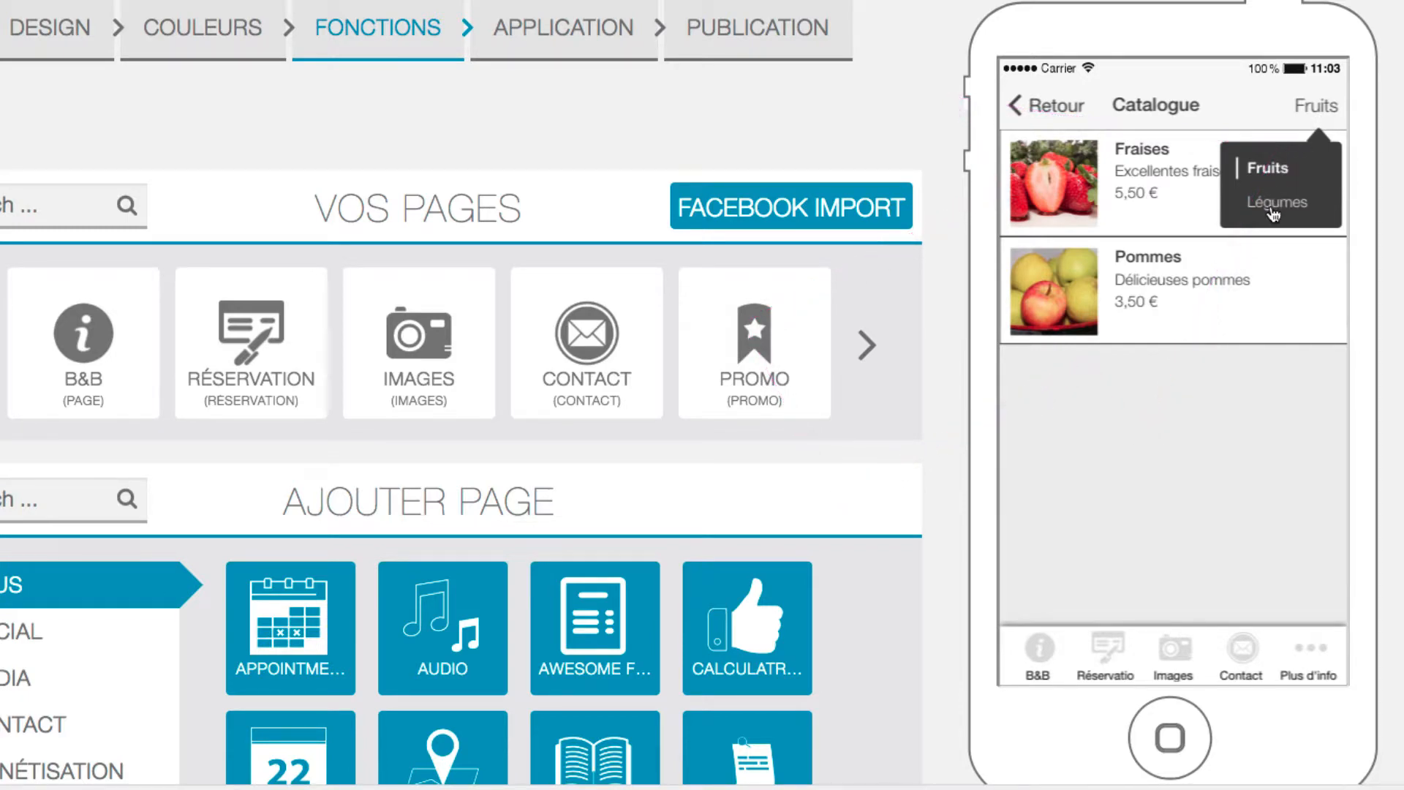
left_click(1277, 202)
left_click(1307, 107)
left_click(1280, 170)
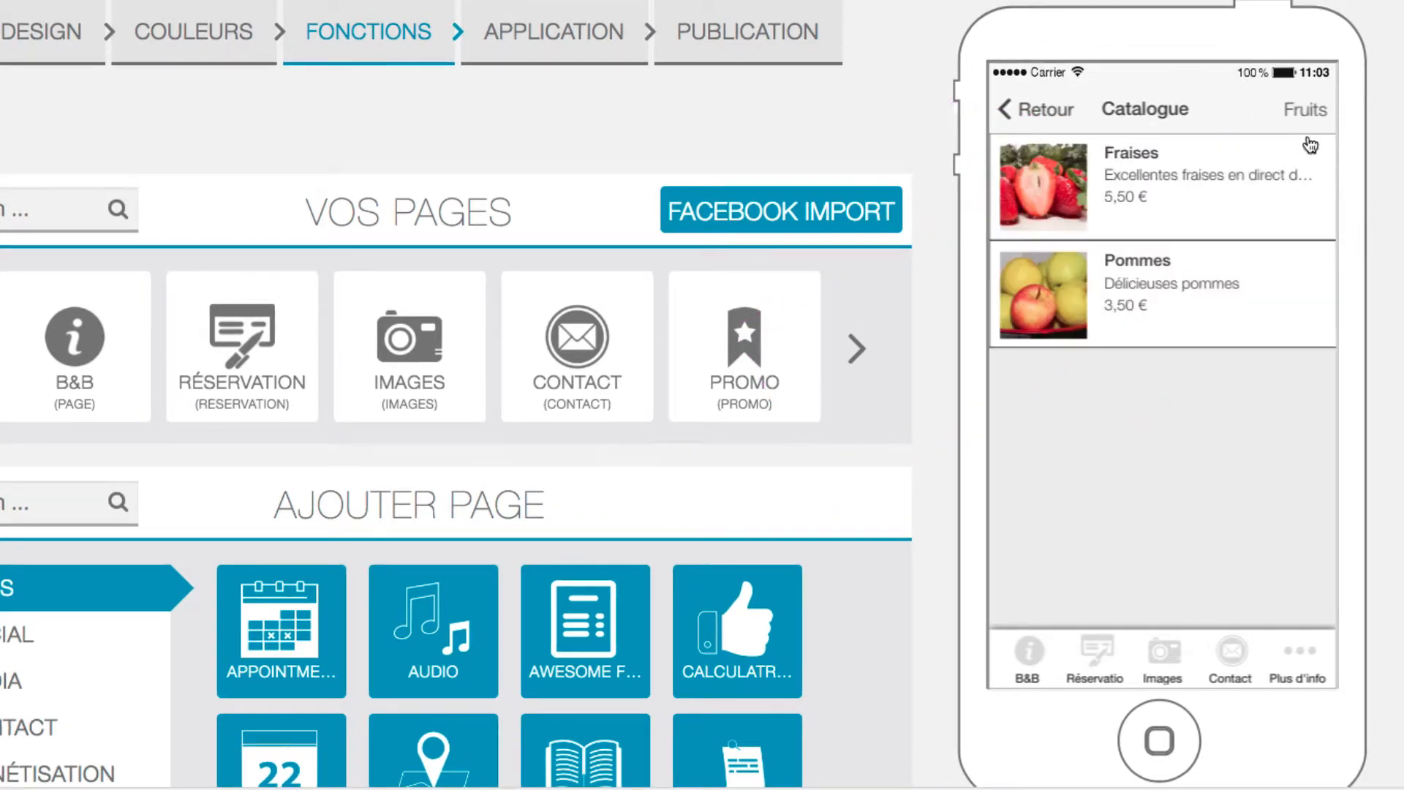
left_click(1315, 116)
left_click(1278, 214)
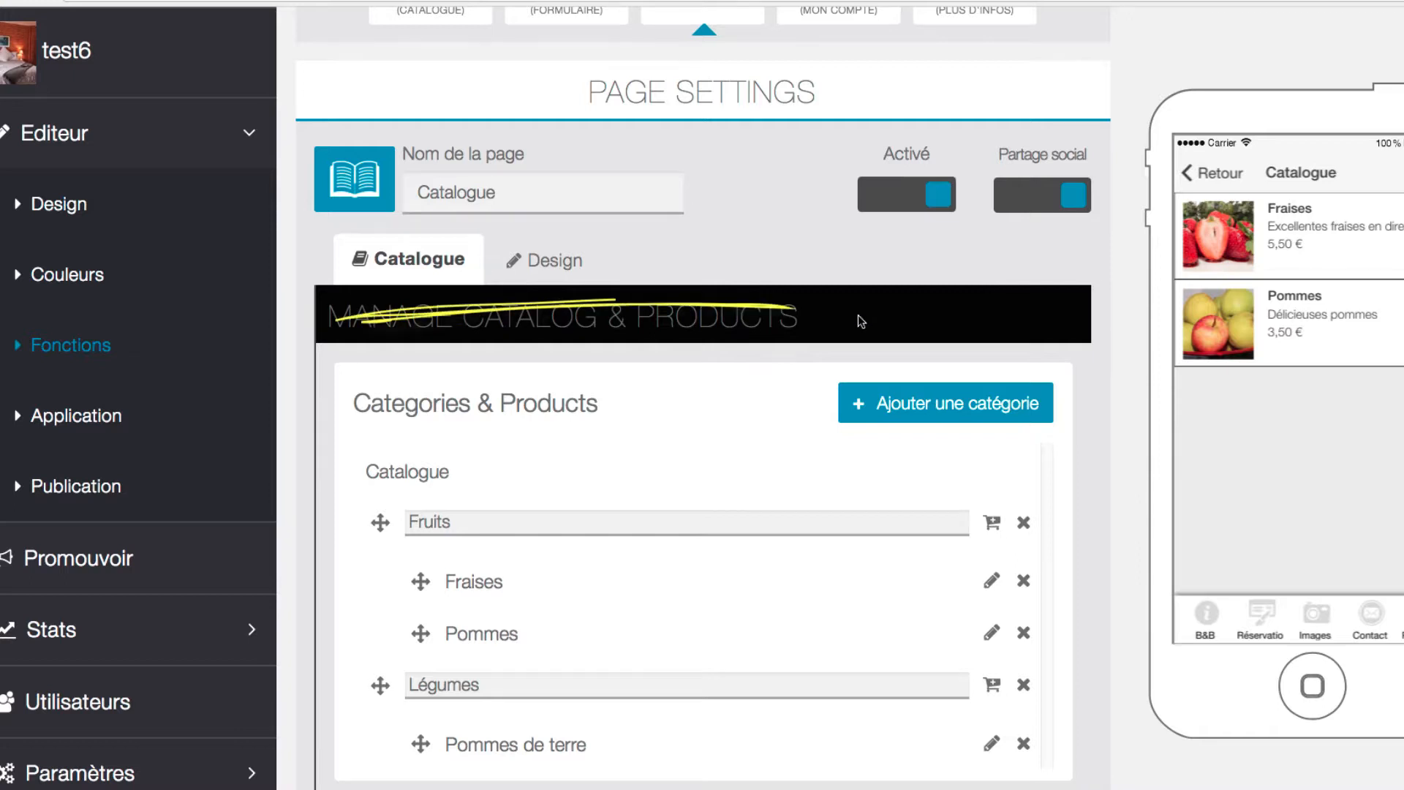
In the Catalogue page's design settings, choose the layout that shows all products in a uniform two-column grid
left_click(545, 276)
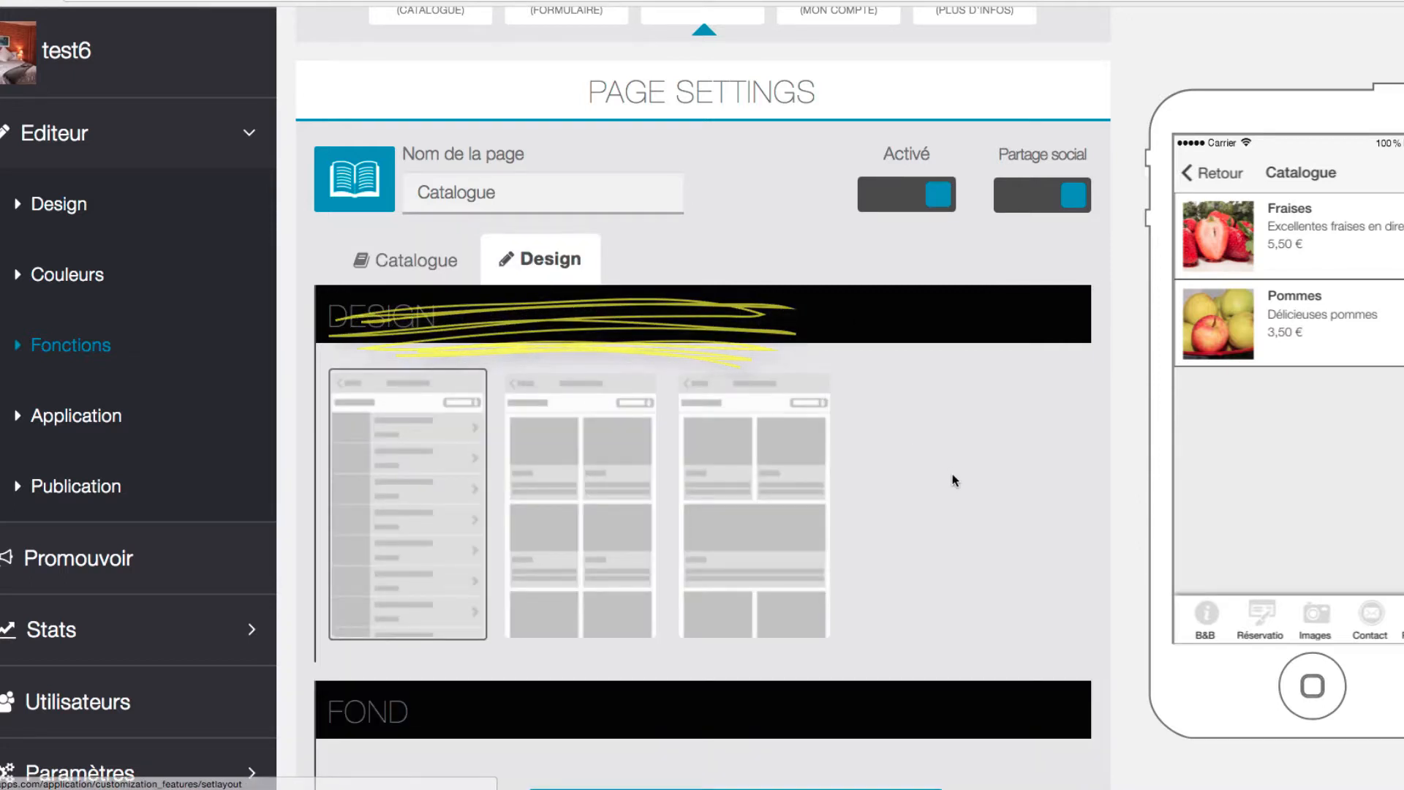
scroll(952, 480, "down", 1)
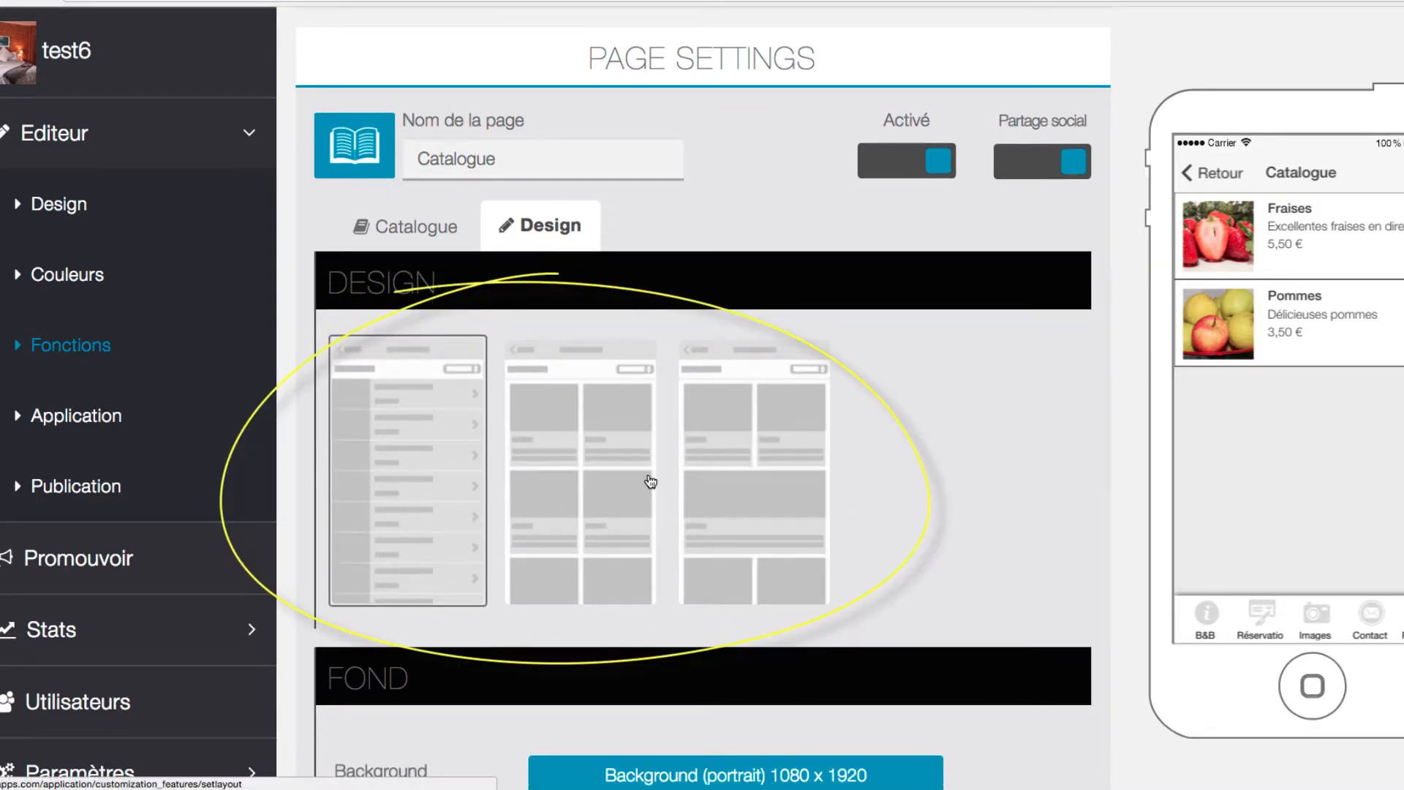
left_click(593, 458)
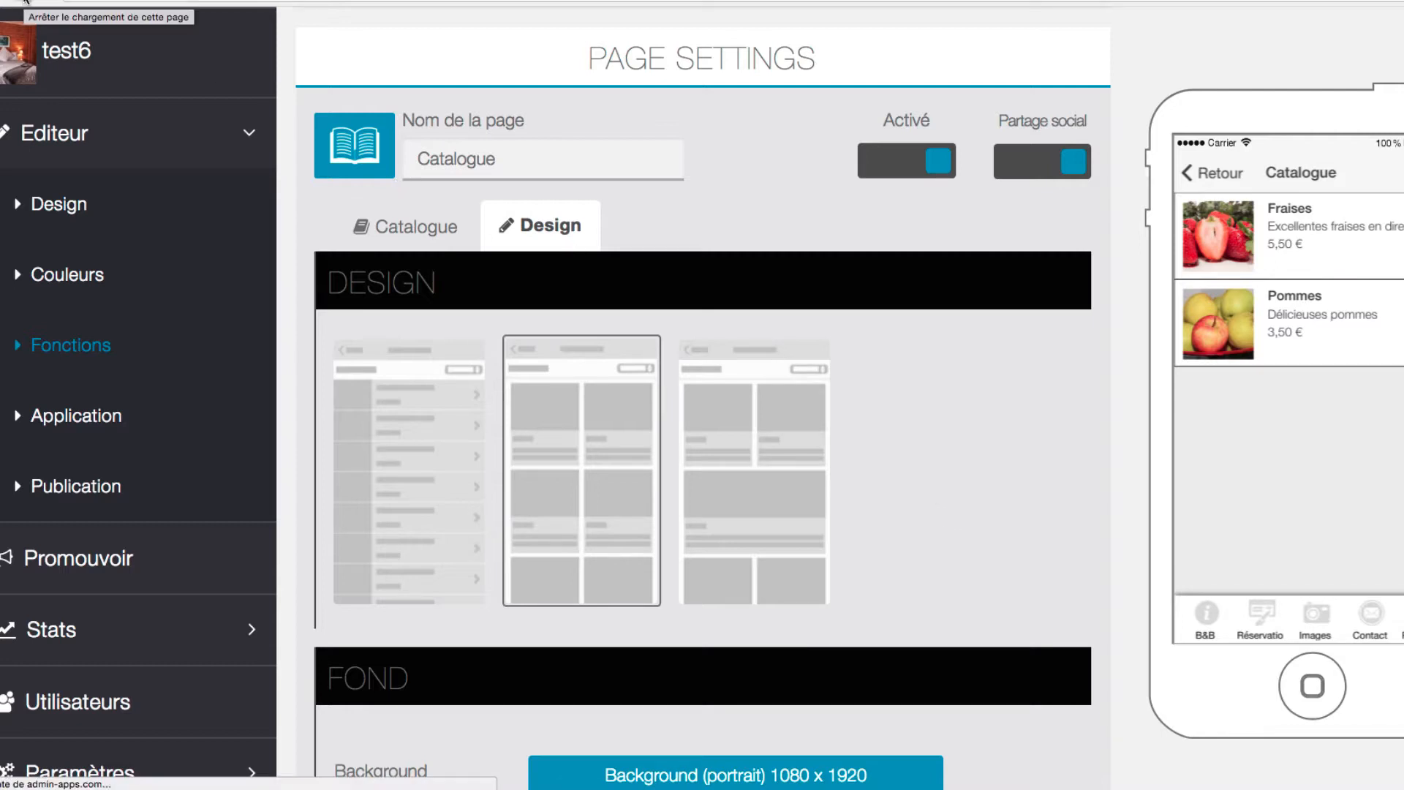
Reopen the Catalogue page's design settings and examine the Fraises and Pommes product pages in the phone preview
scroll(711, 524, "down", 2)
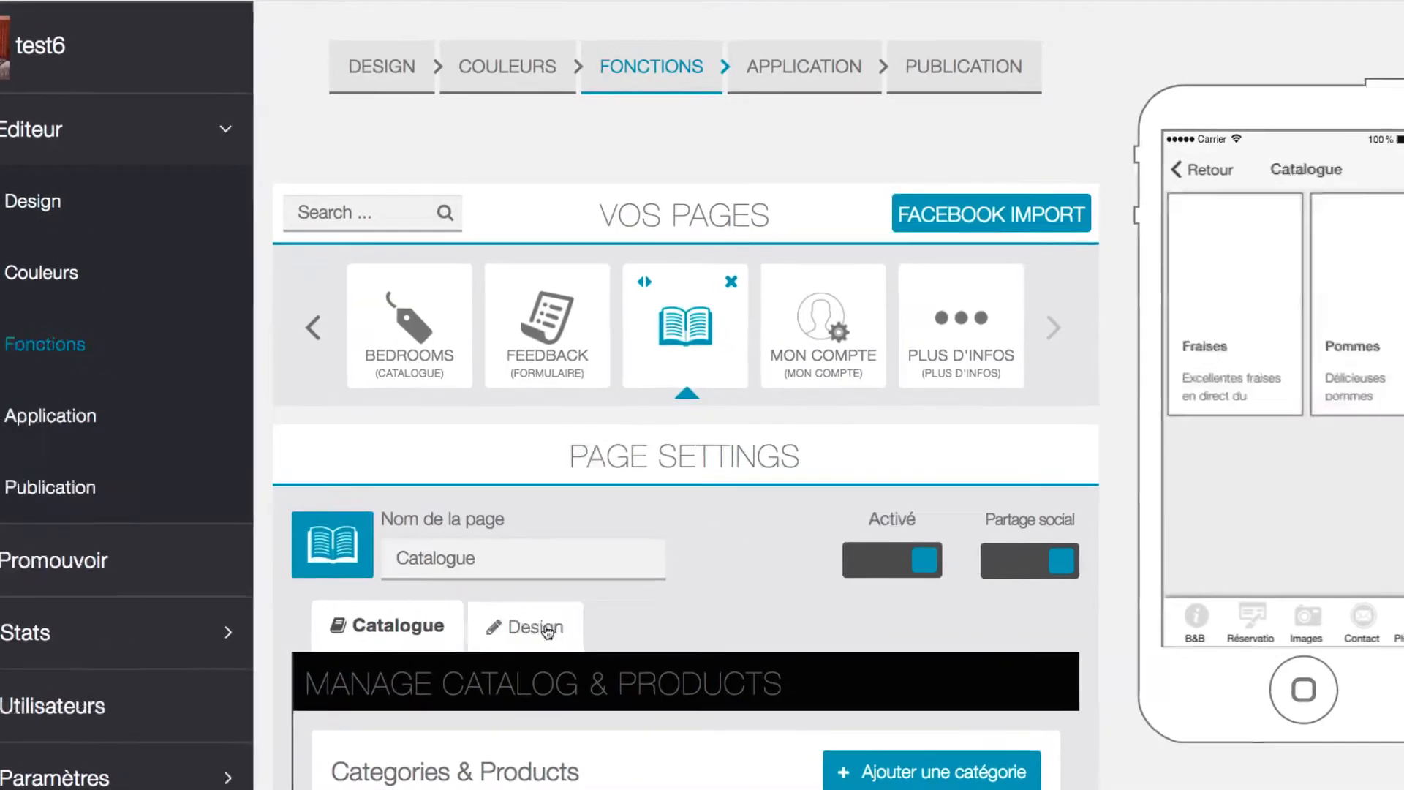
left_click(550, 626)
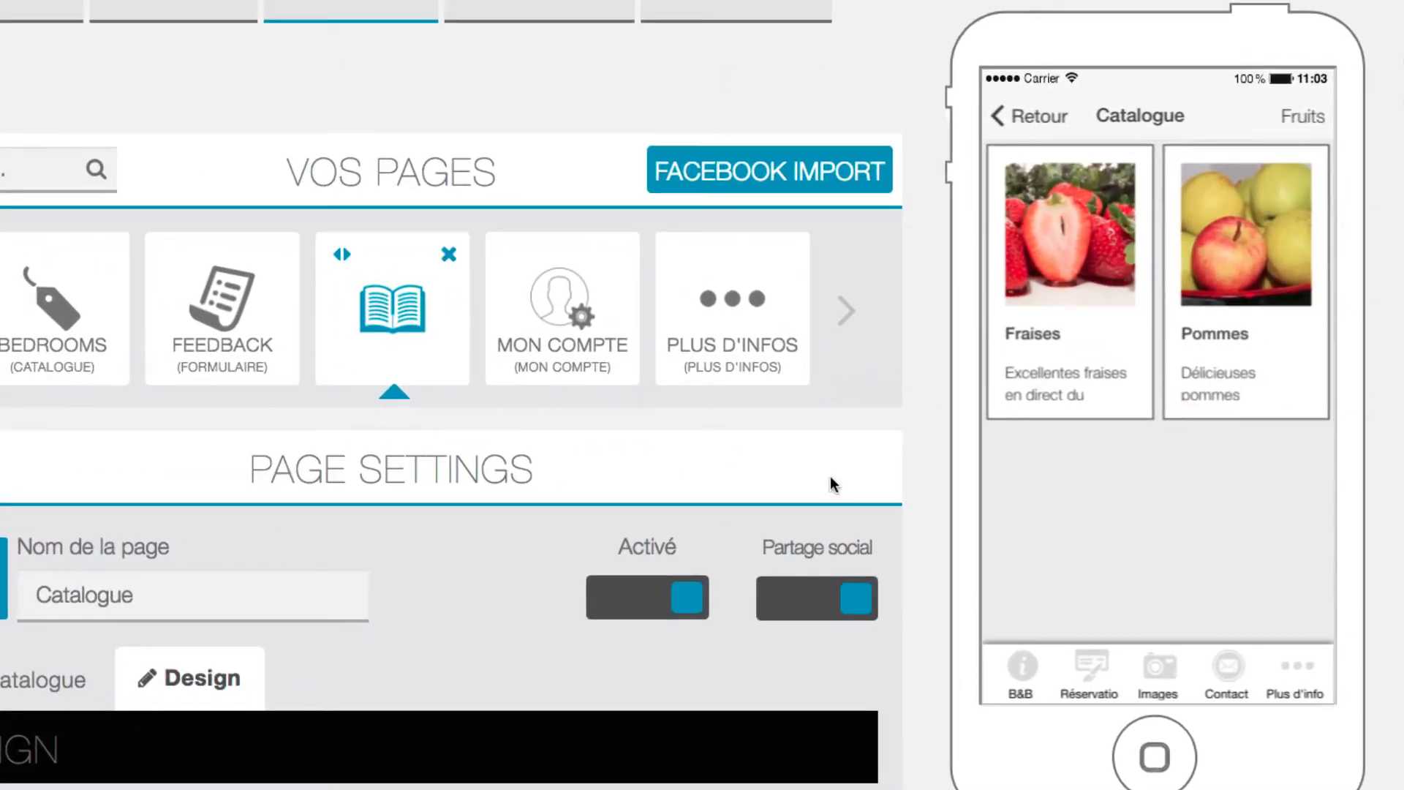
scroll(831, 477, "down", 10)
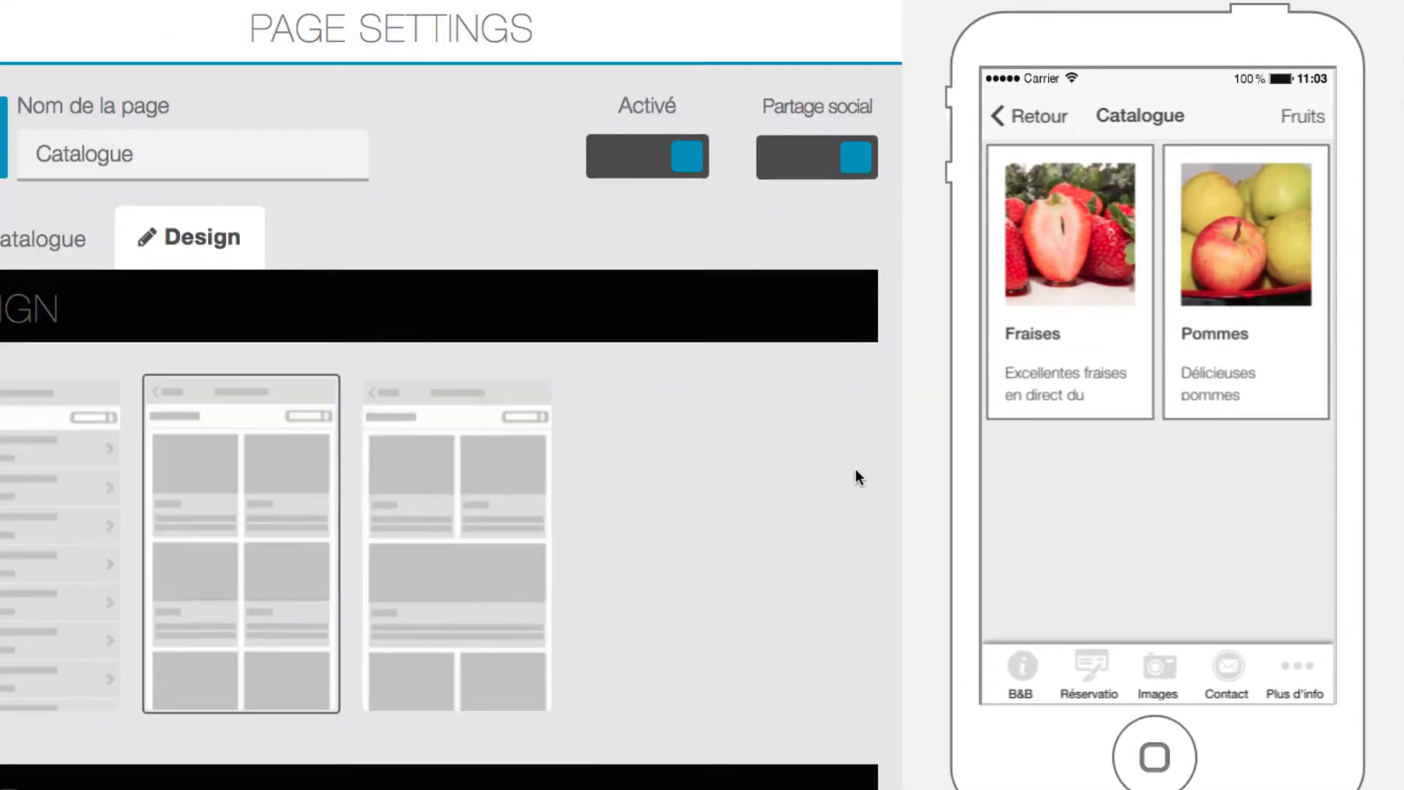
scroll(849, 462, "up", 5)
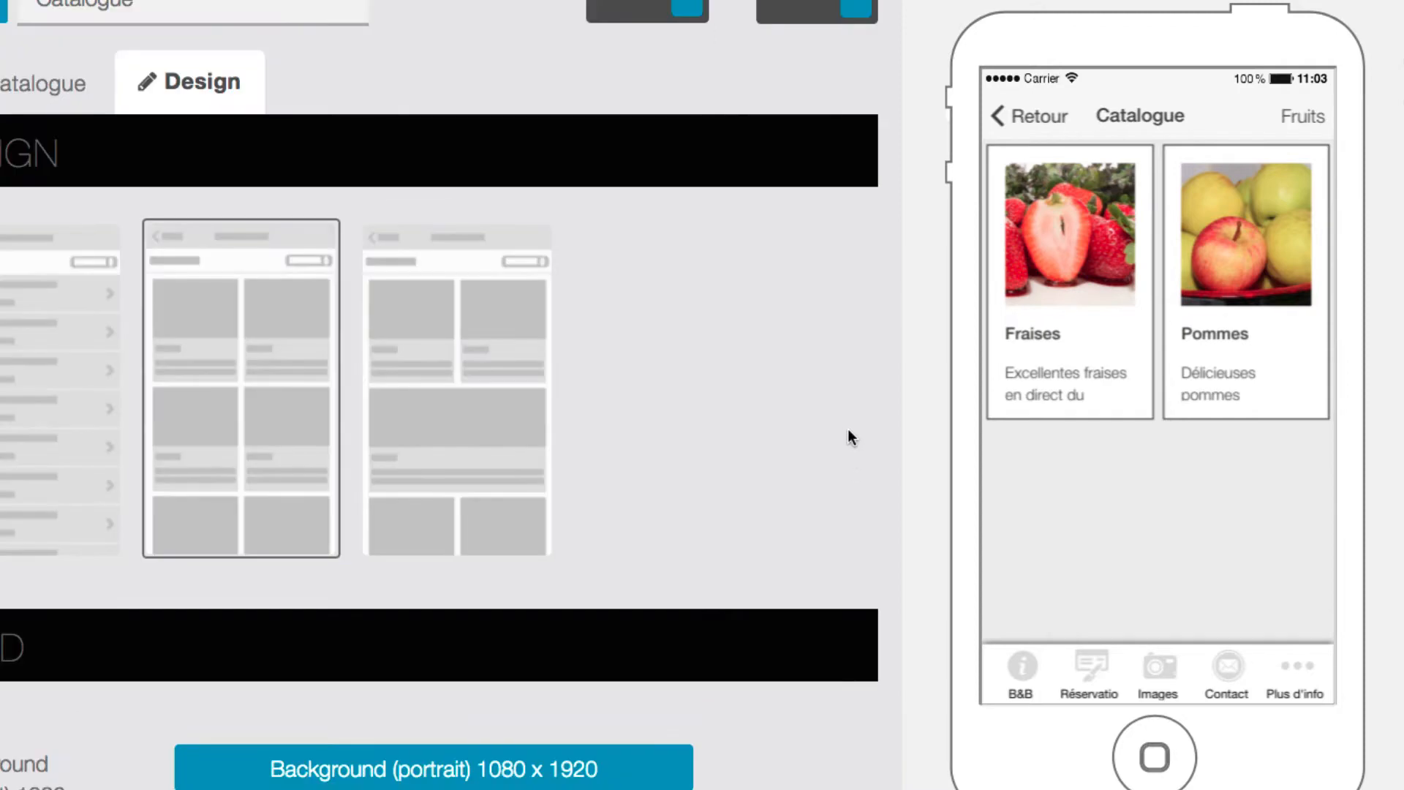
left_click(1043, 275)
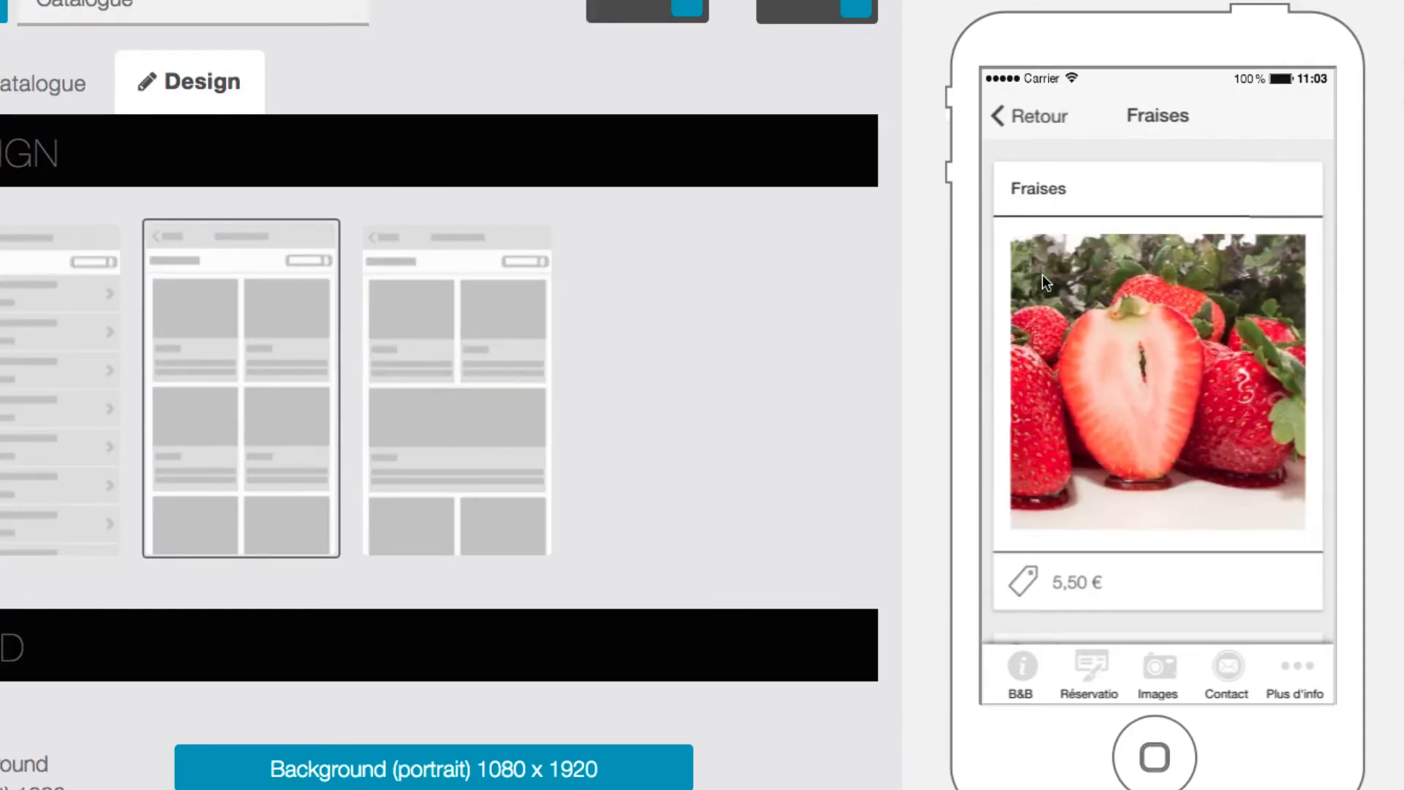
left_click(1026, 117)
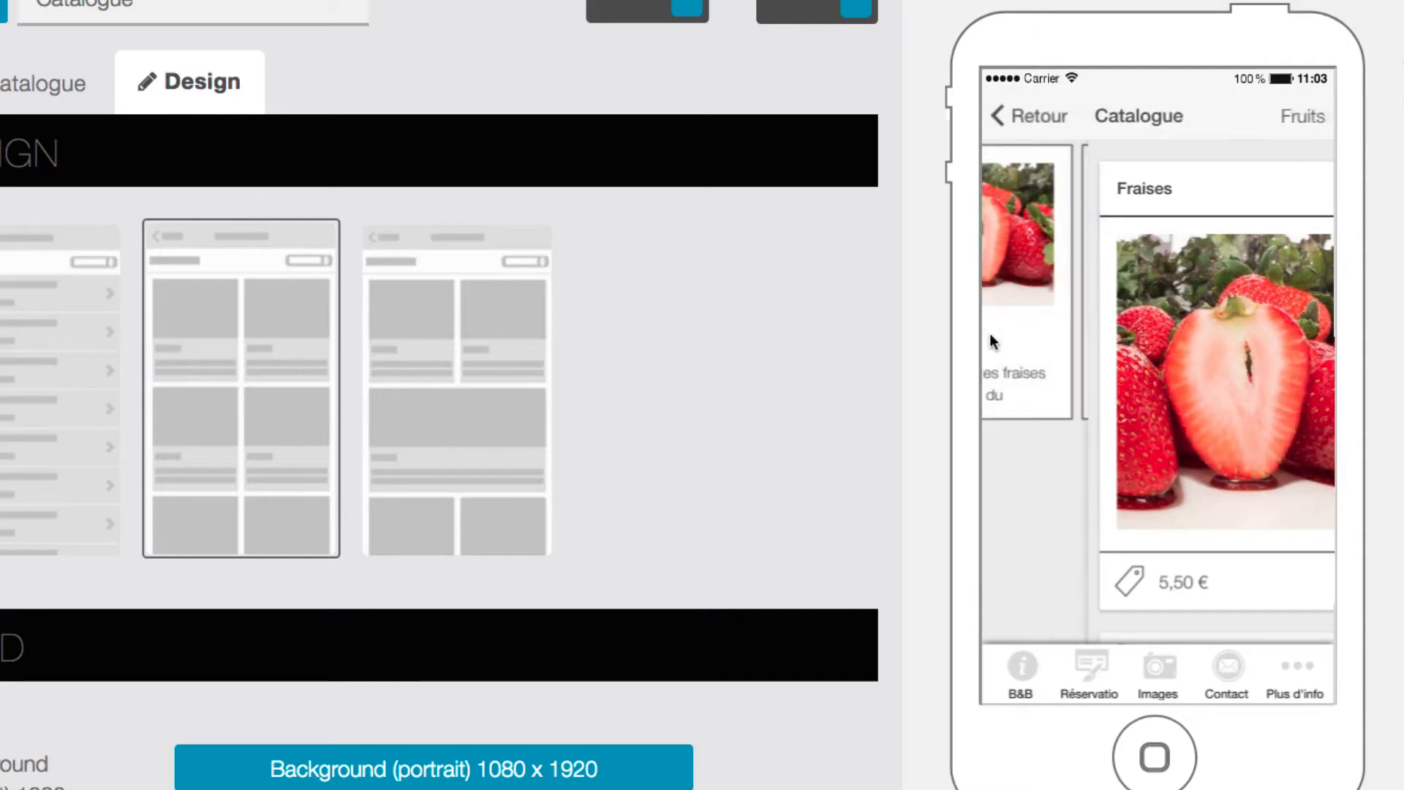
left_click(1256, 290)
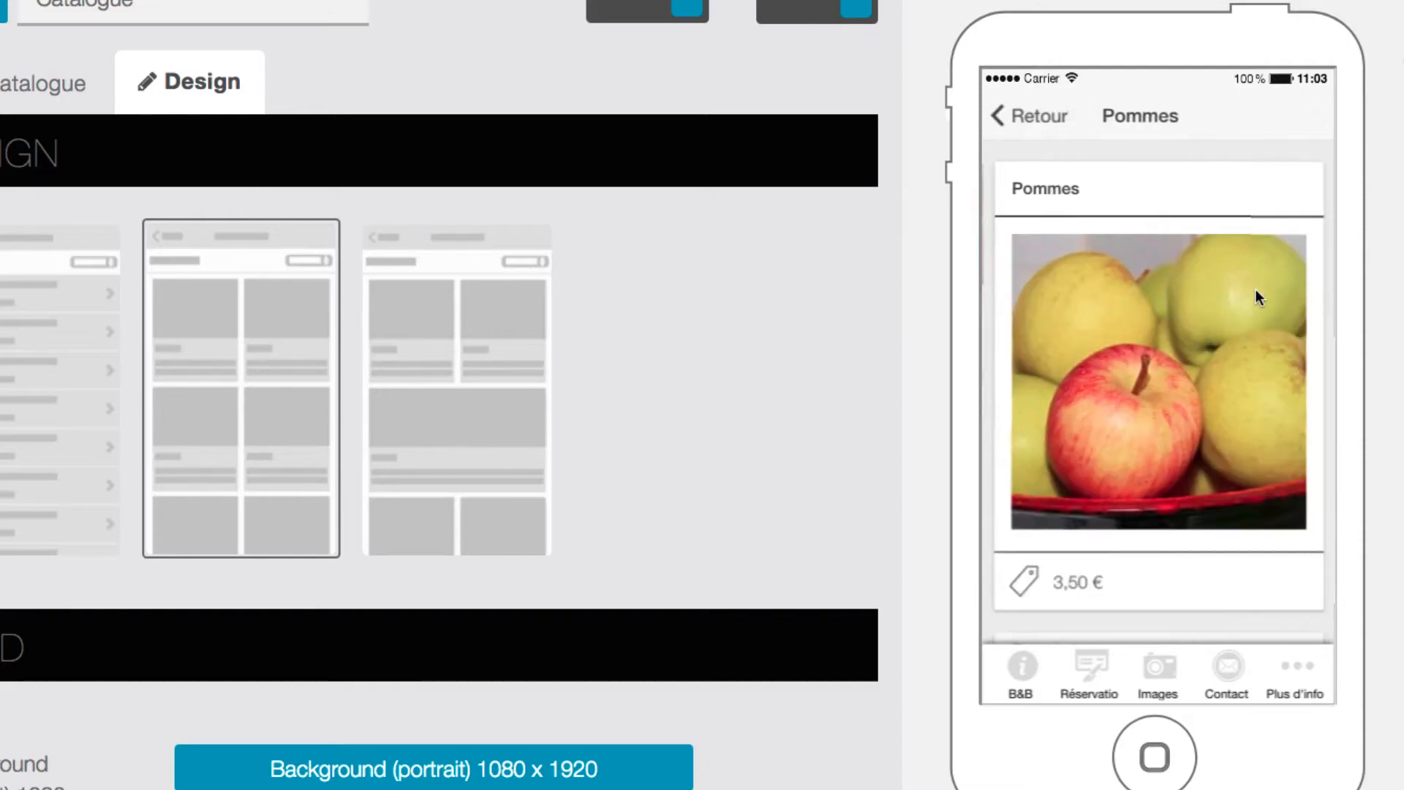
Return the phone preview to the Catalogue product list and bring the page's background settings into view
left_click(1046, 122)
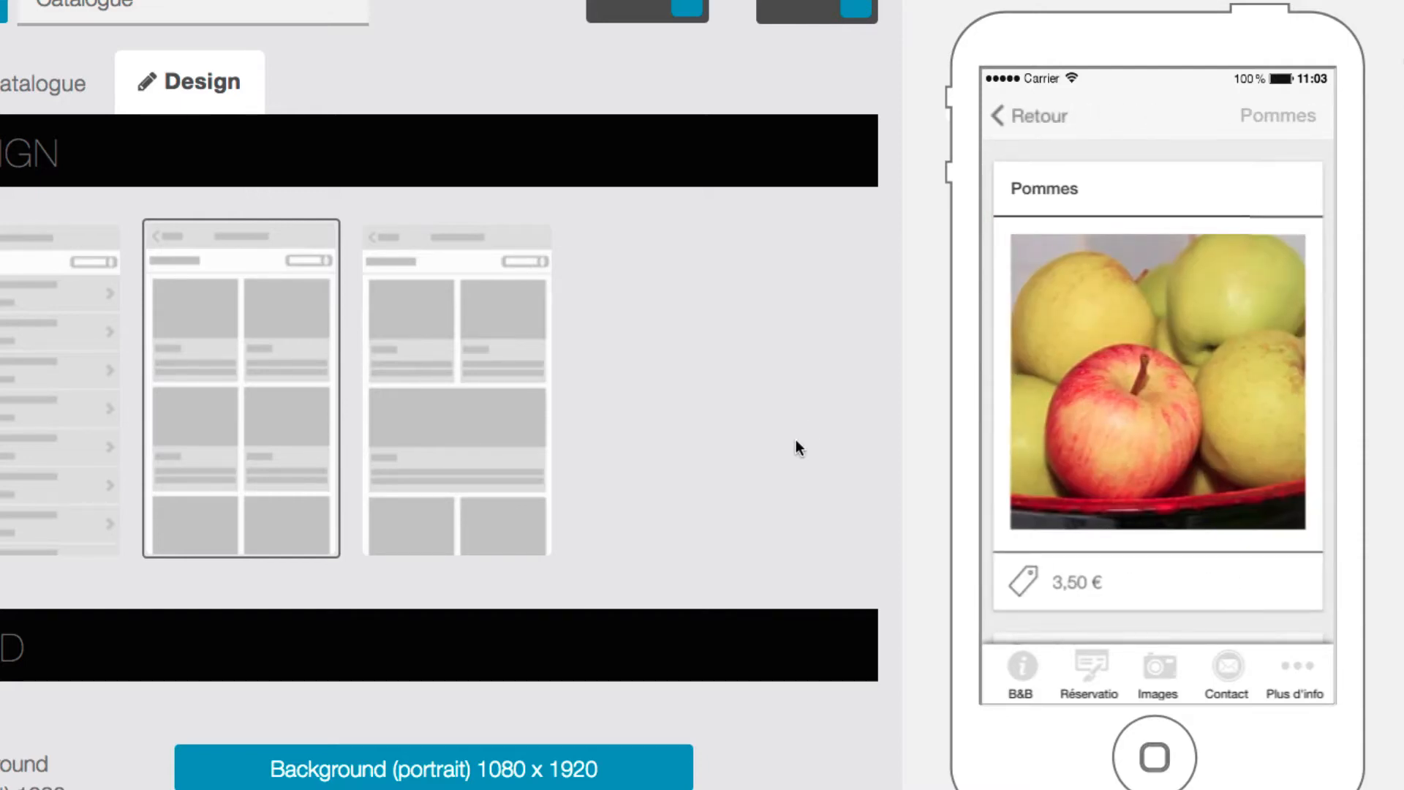
scroll(853, 396, "down", 5)
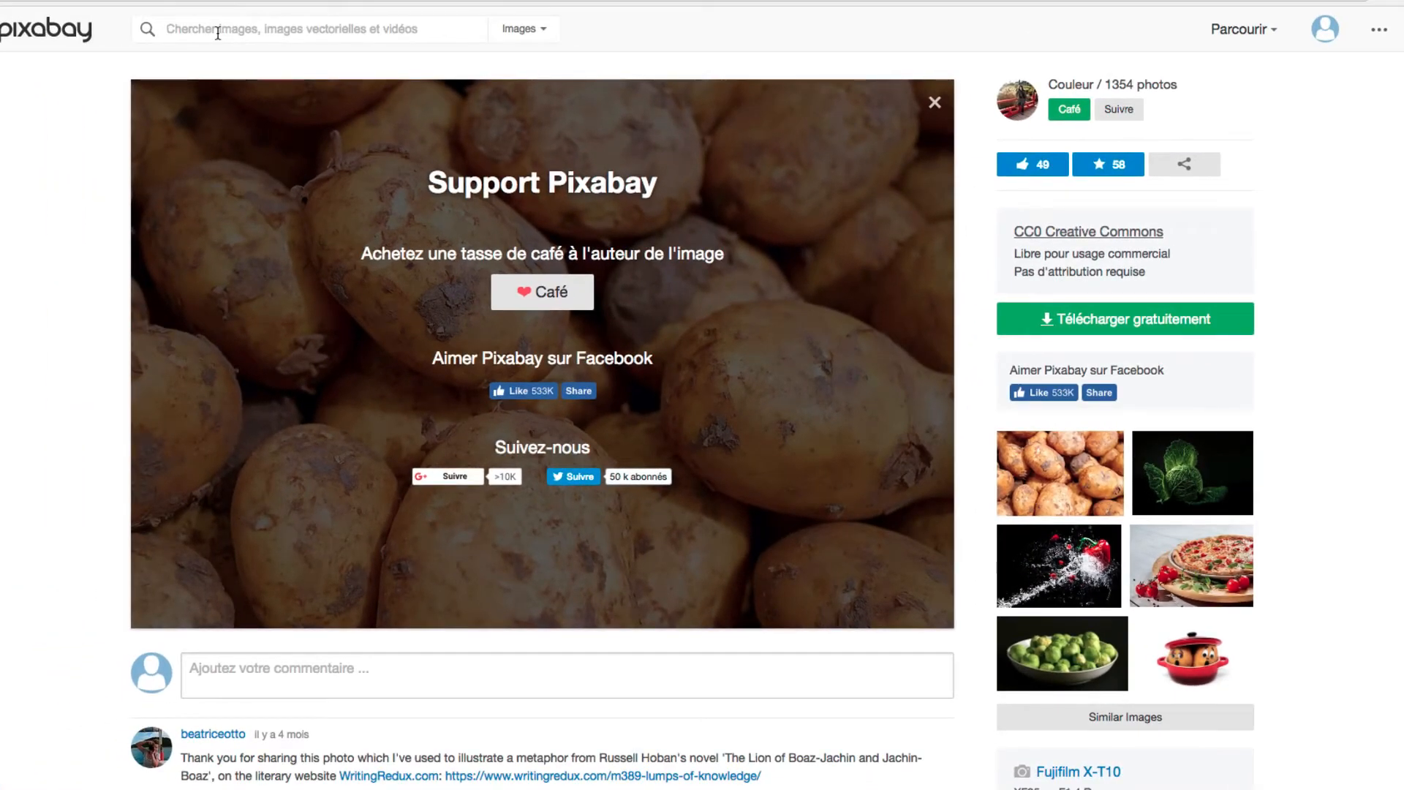
Switch to Pixabay and search its images for "marché"
left_click(217, 33)
type("marché")
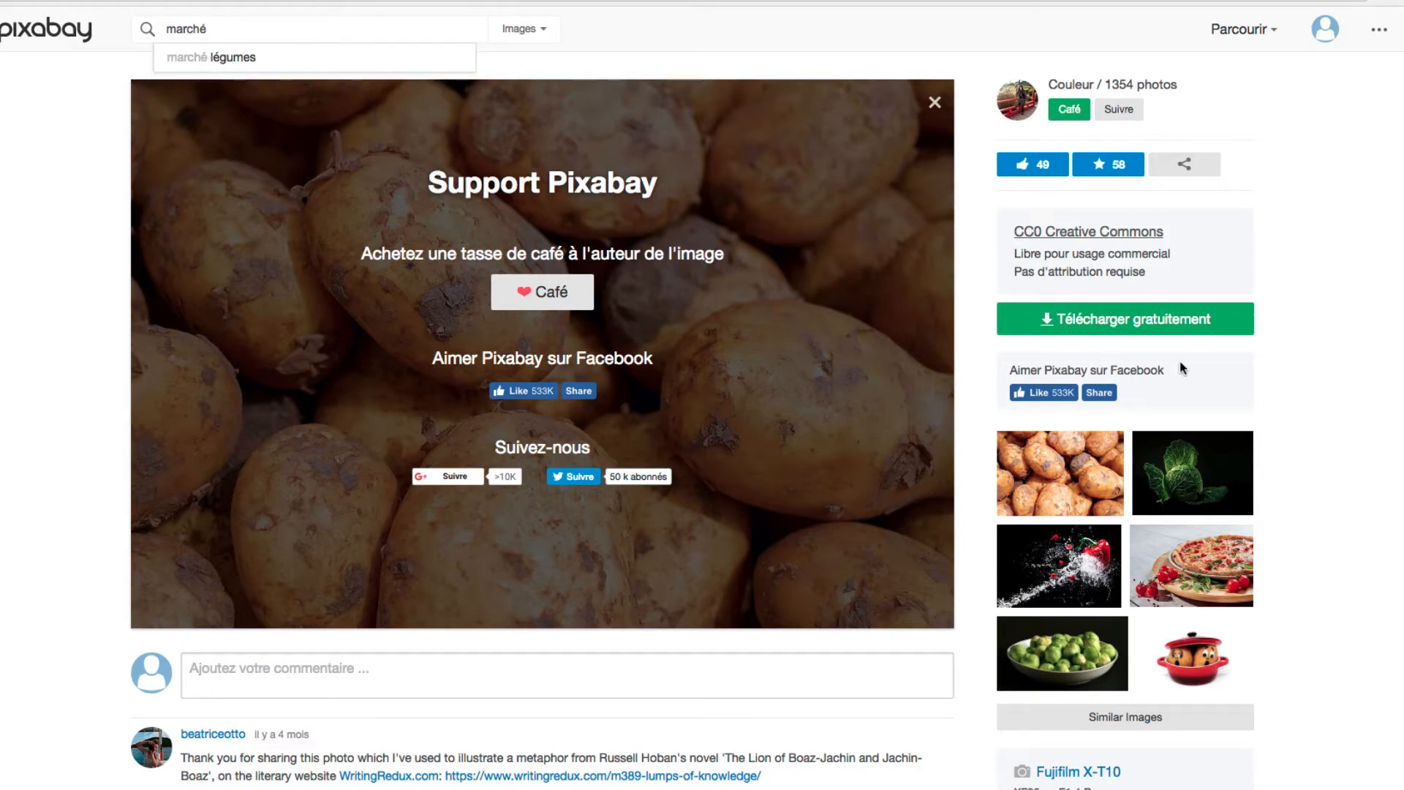
key("Return")
Open the photo of sliced peppers, courgettes, beetroot and mushrooms from the results and download it as a 640×426 JPG
scroll(1341, 370, "down", 10)
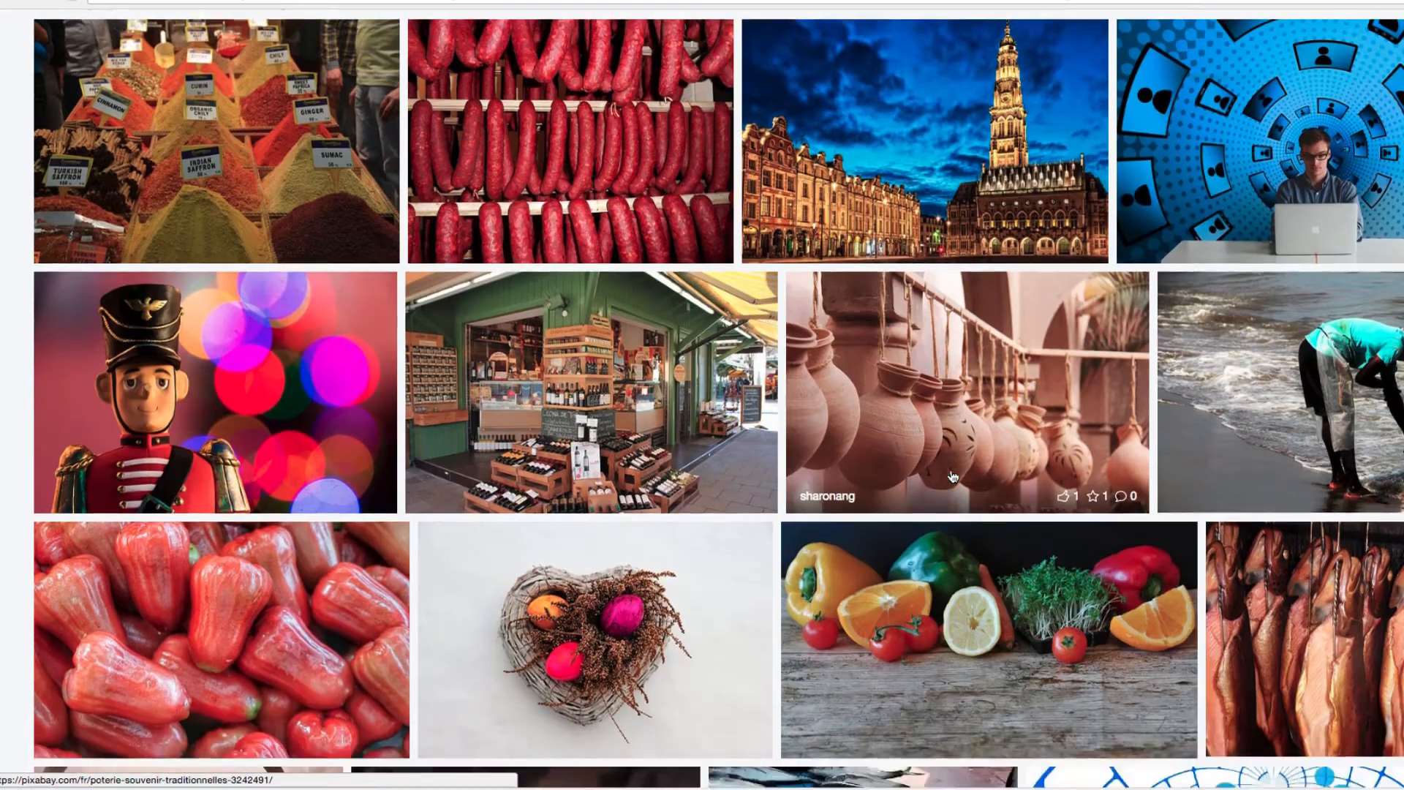
scroll(841, 461, "down", 1)
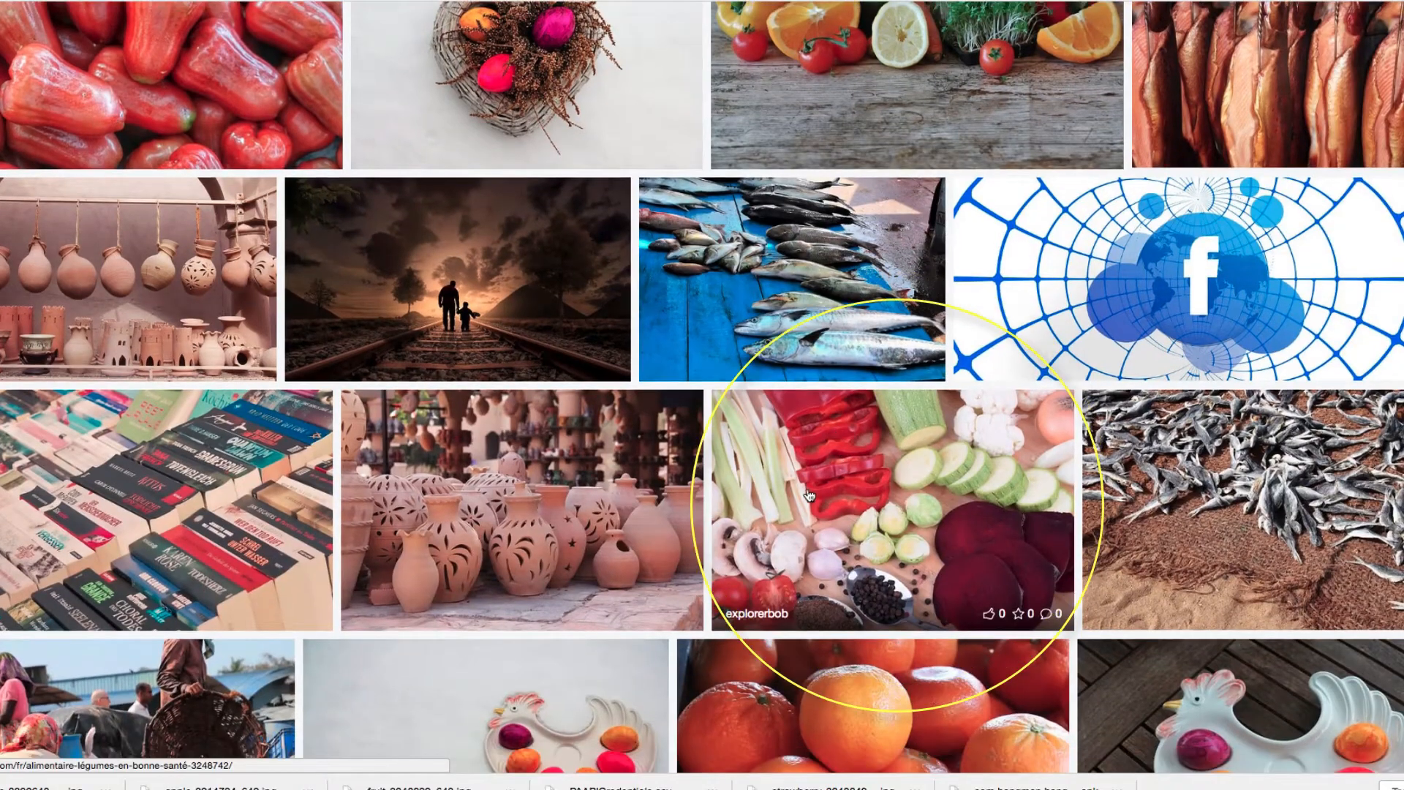
left_click(868, 491)
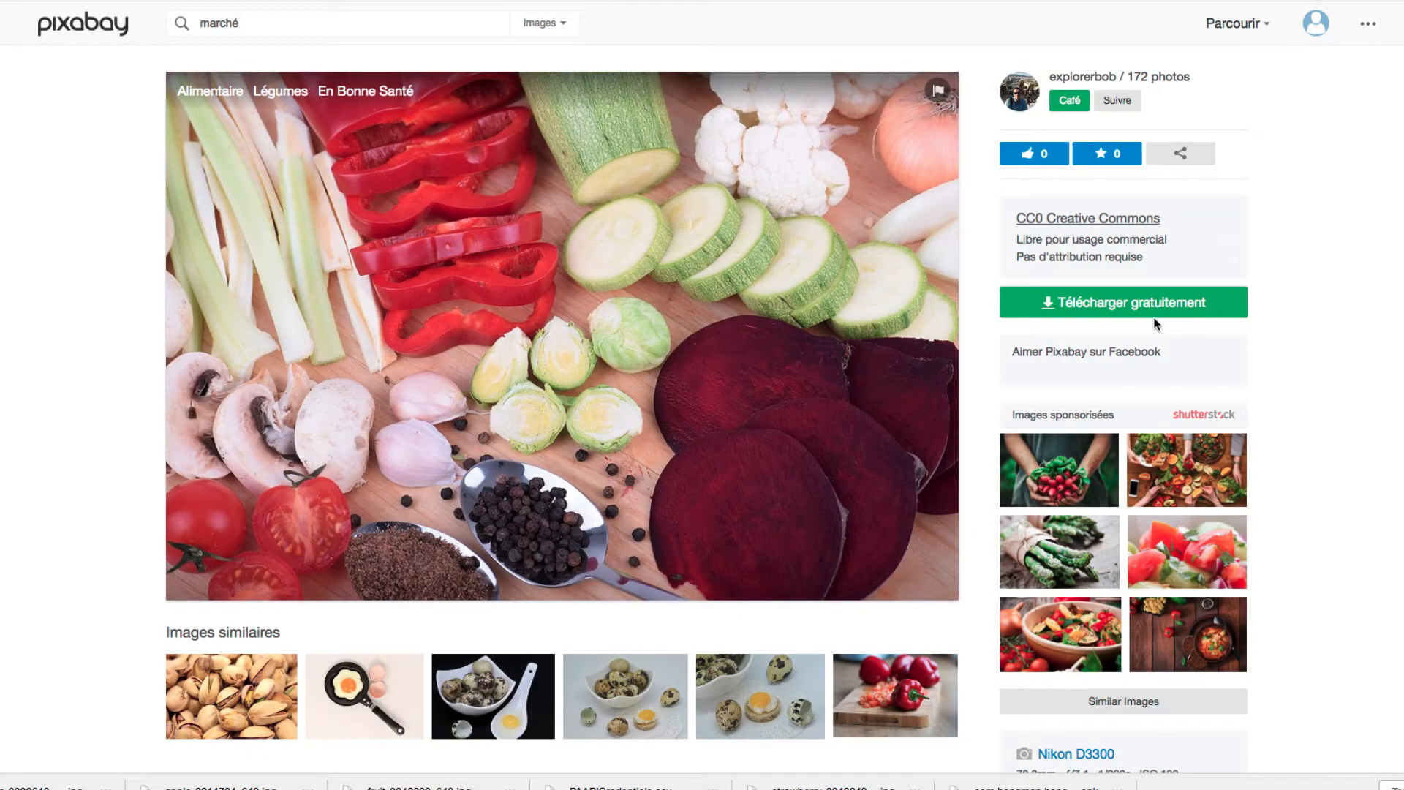
left_click(1146, 317)
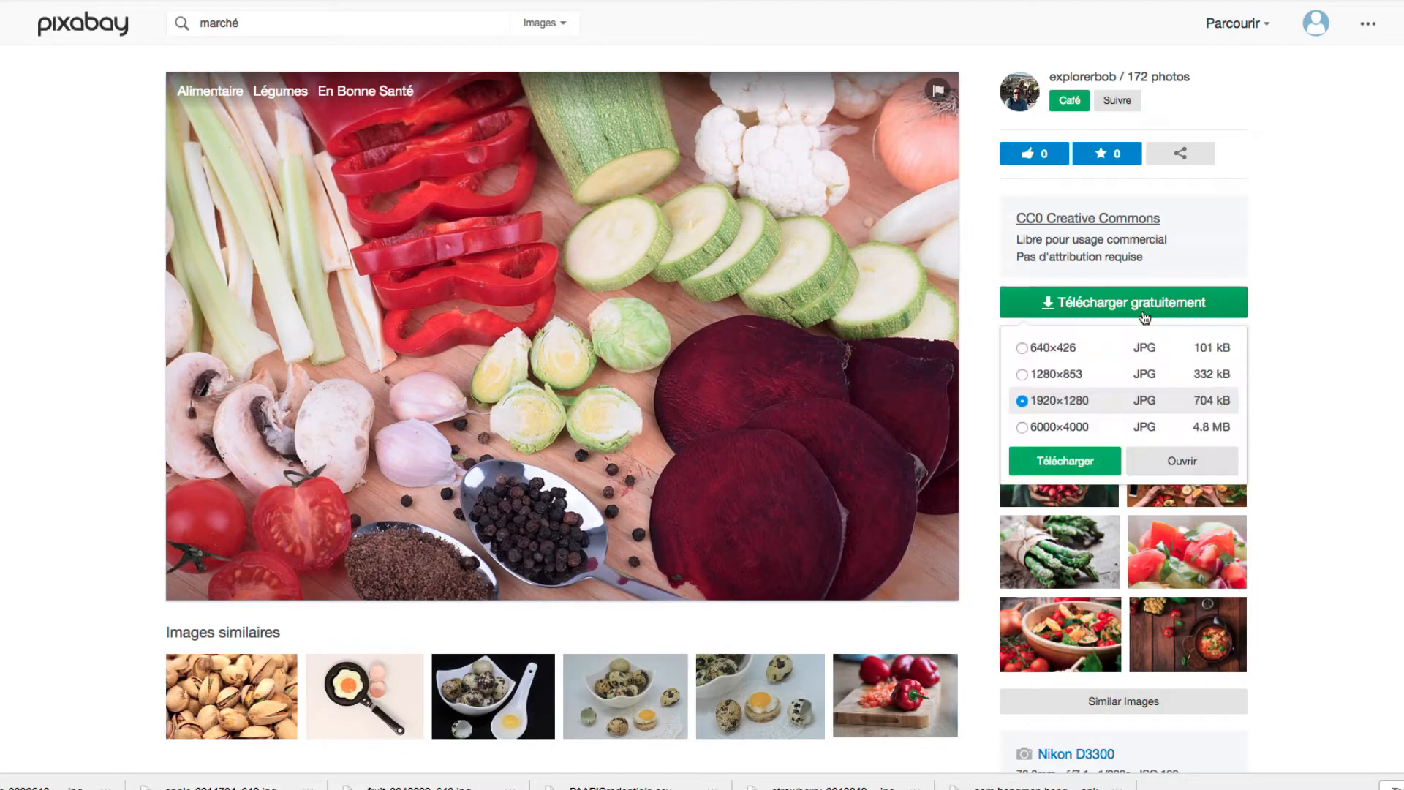
left_click(1023, 350)
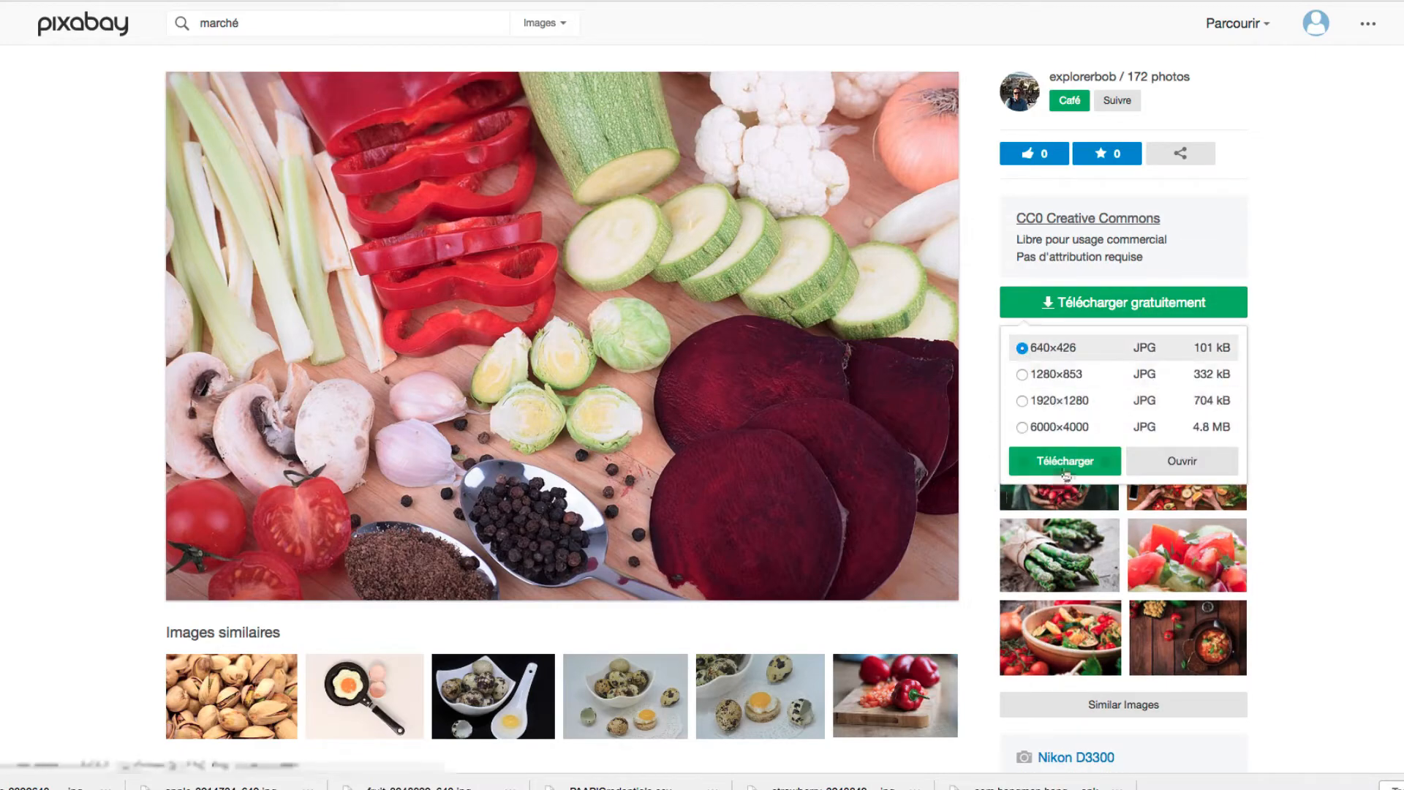
left_click(1064, 468)
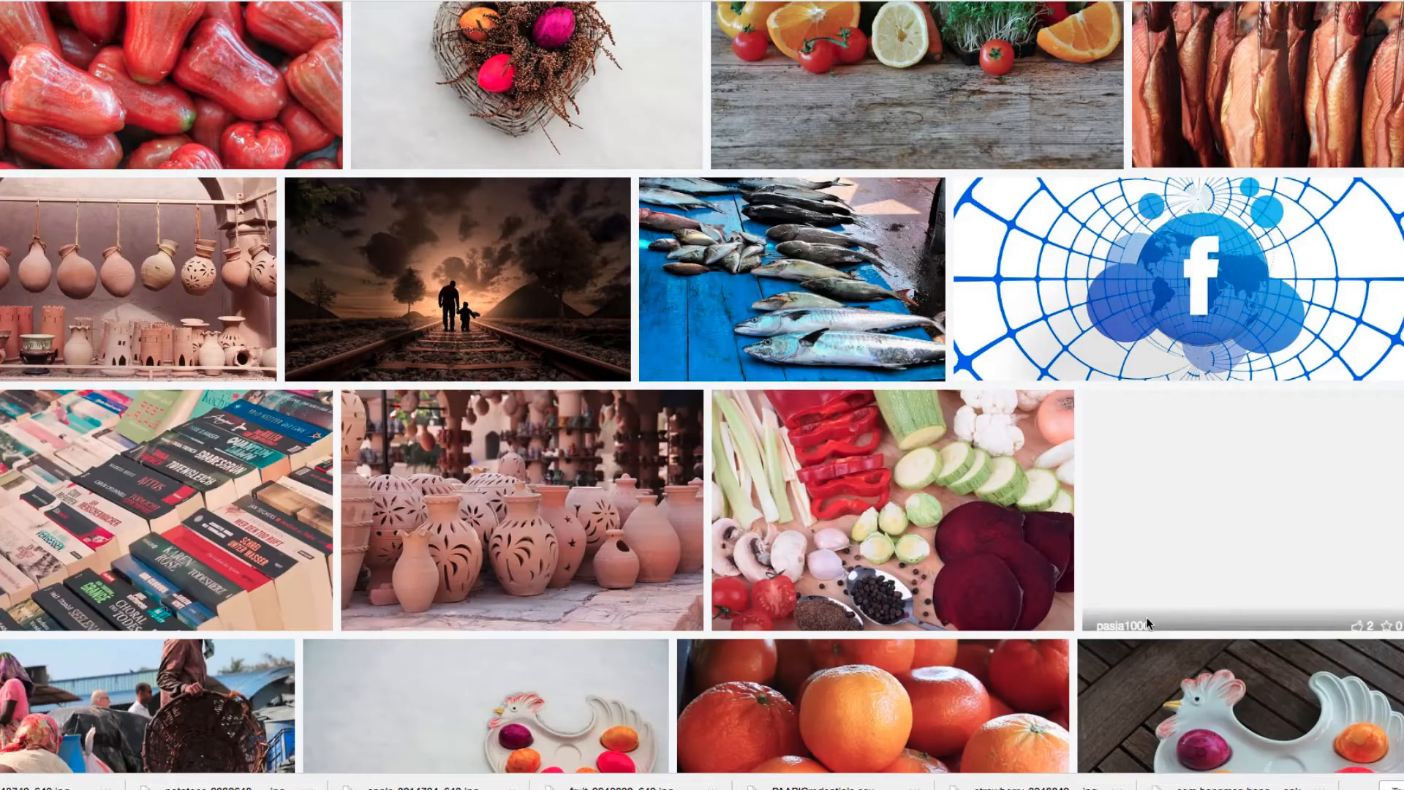
Return to the marché results, open the photo of peppers and halved oranges, and download it in the smallest size
scroll(839, 578, "down", 2)
scroll(839, 578, "down", 7)
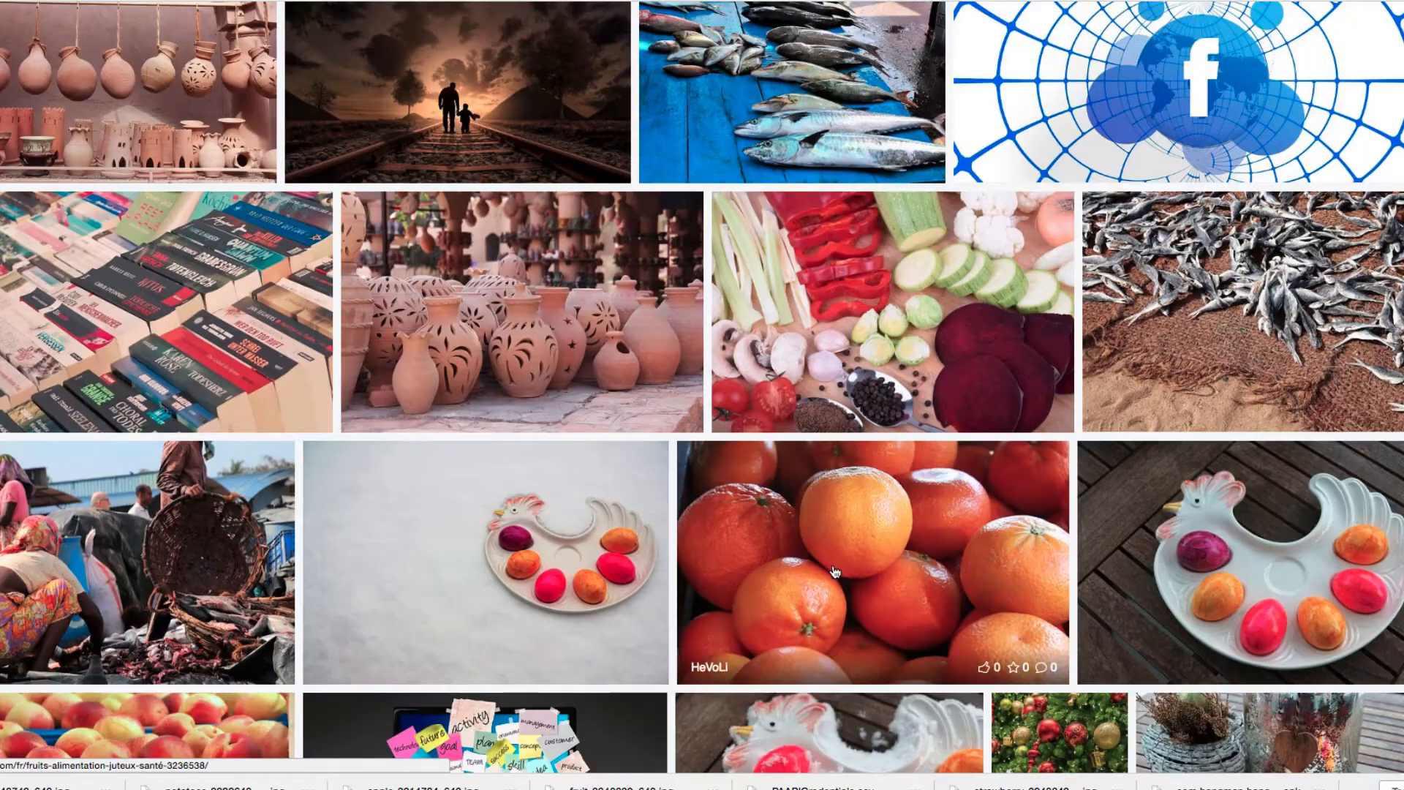
scroll(763, 571, "down", 3)
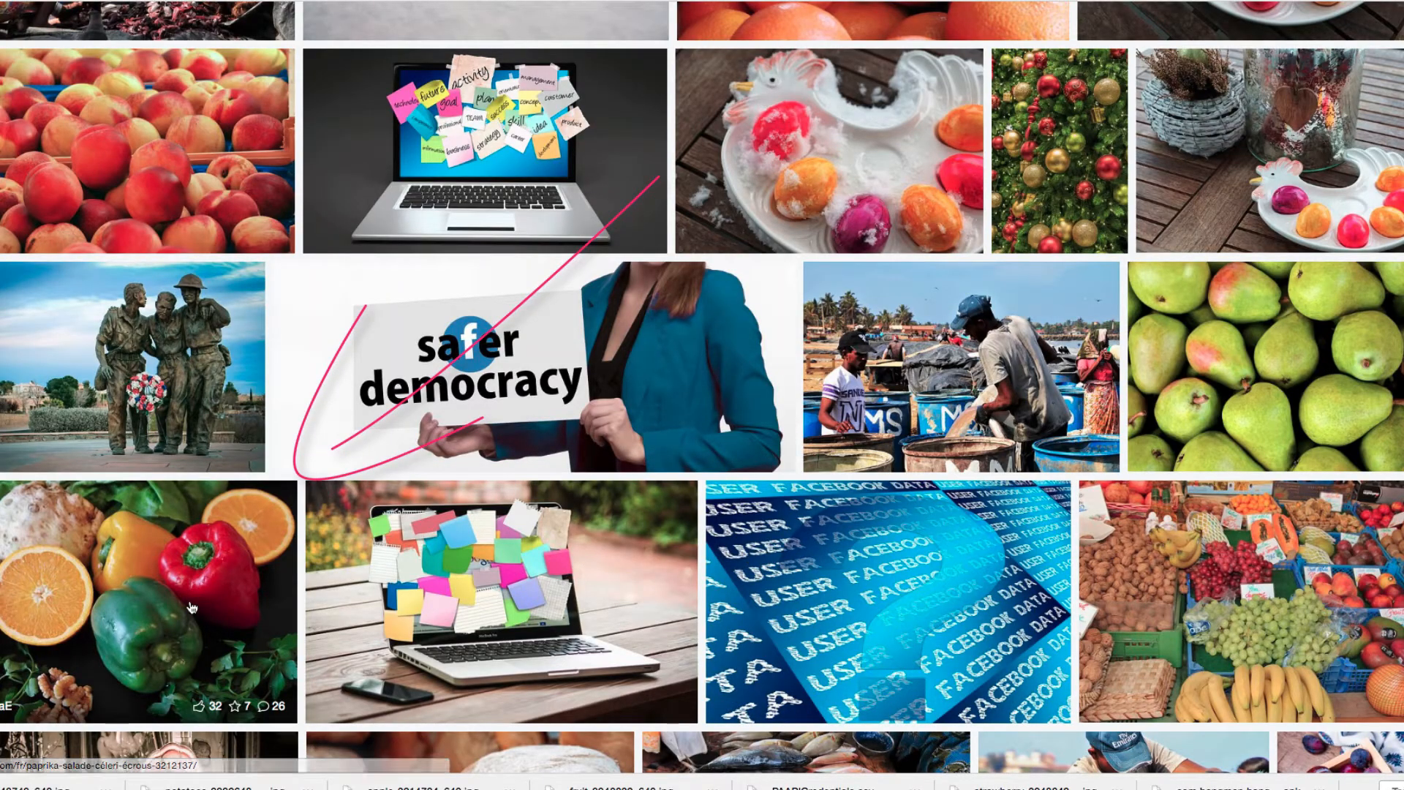
left_click(191, 607)
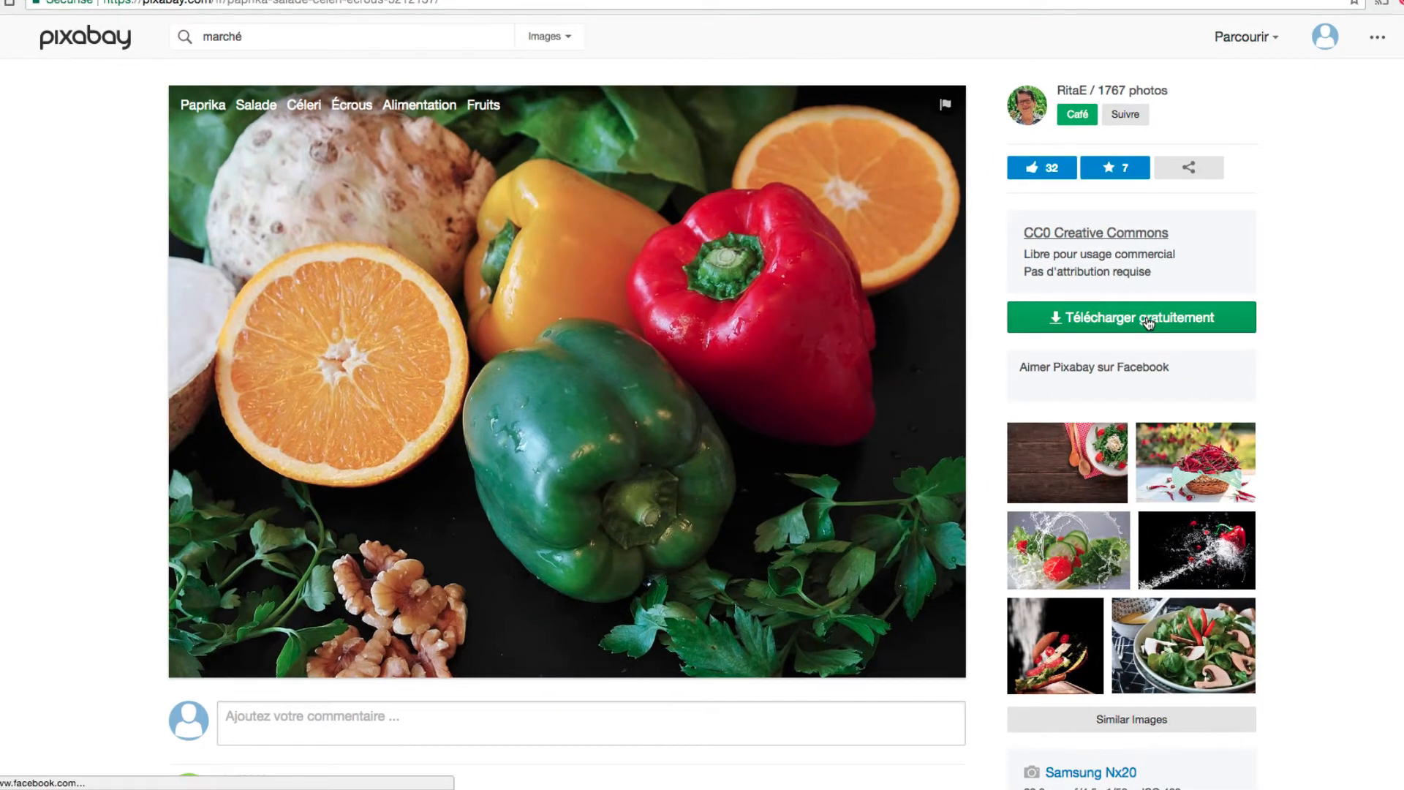
left_click(1169, 318)
left_click(1025, 344)
left_click(1064, 454)
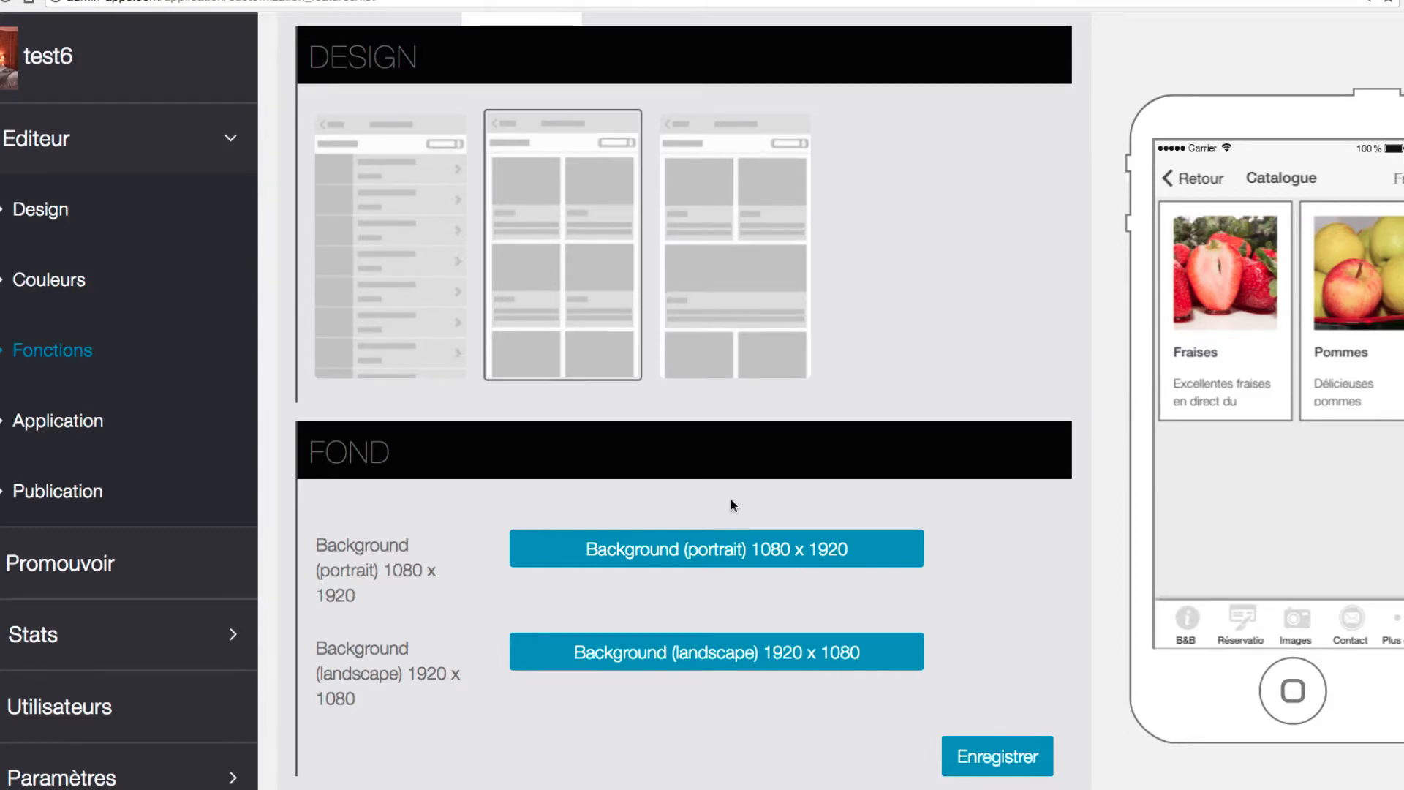
In the Catalogue page's design settings, upload paprika-3212137_640.jpg from Downloads as the portrait background
left_click(642, 557)
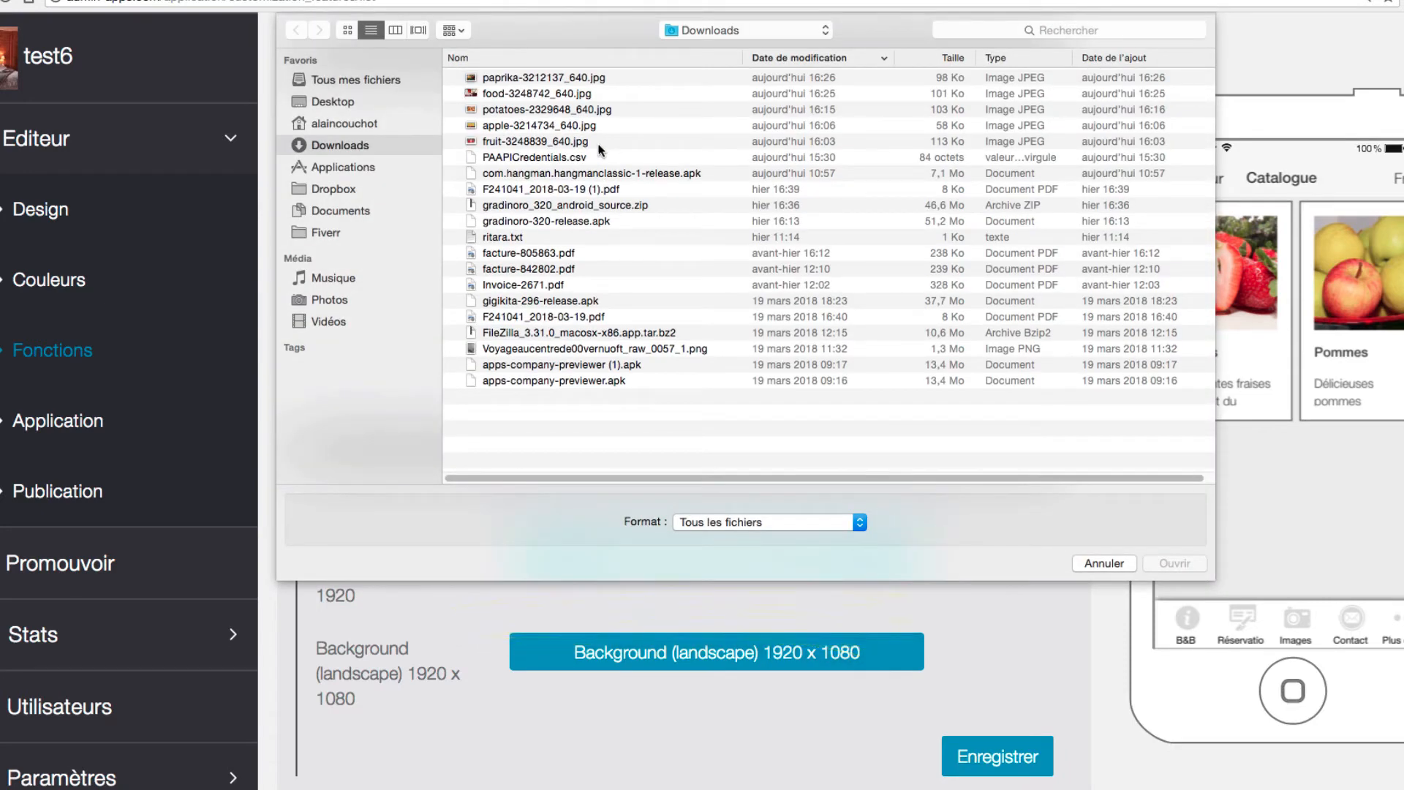
left_click(596, 79)
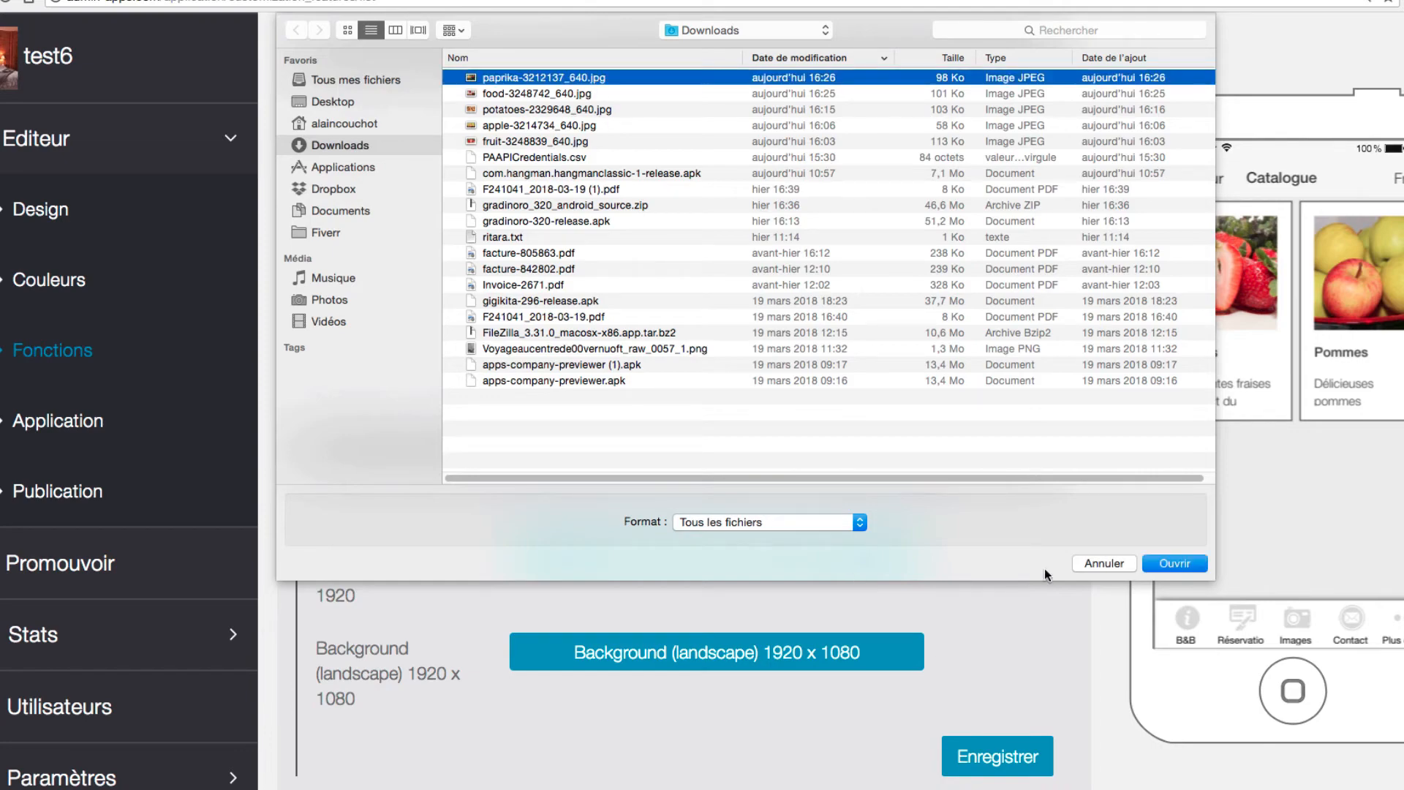
left_click(1189, 566)
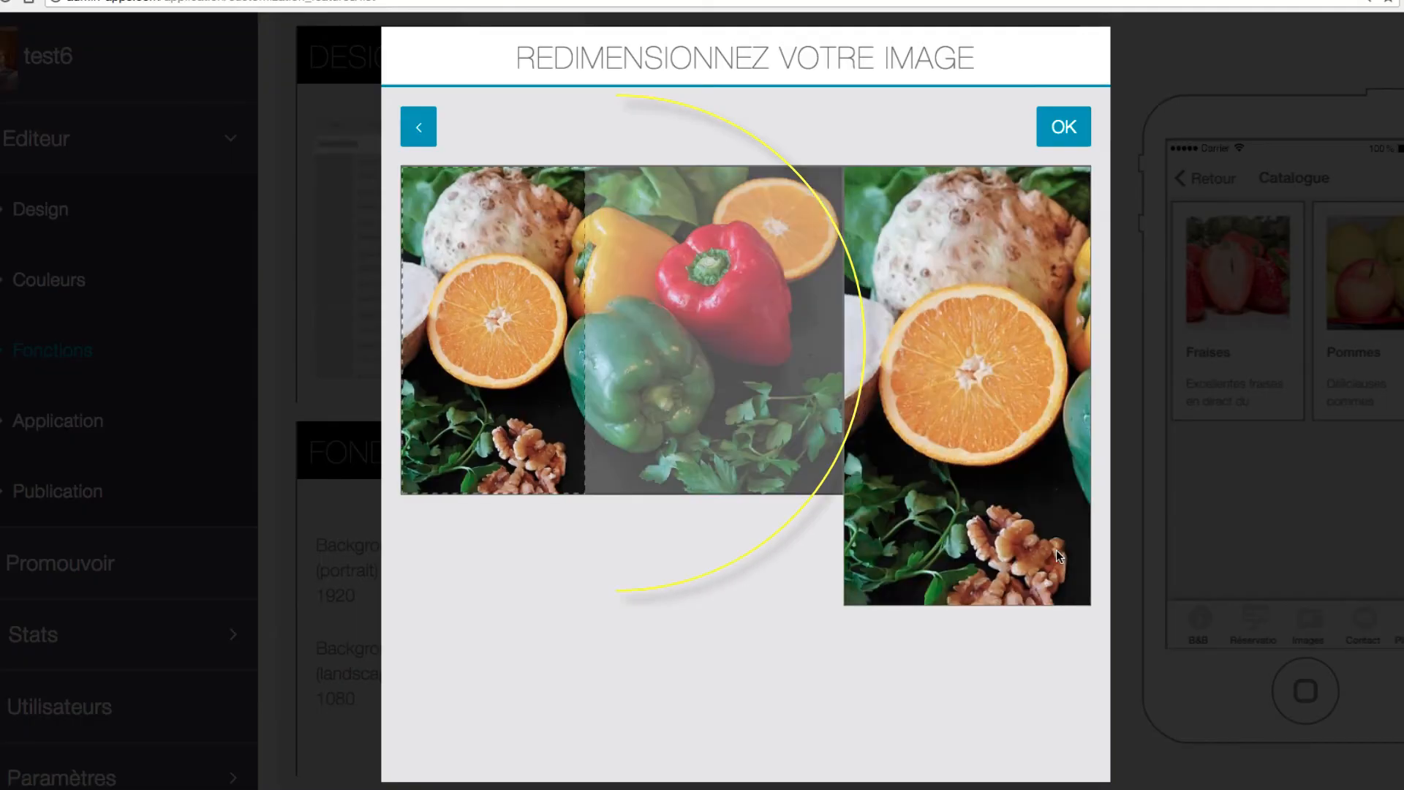
Crop the portrait background to a full-height area centred on the red pepper and accept the crop
left_click_drag(736, 321, 644, 483)
left_click_drag(563, 292, 648, 168)
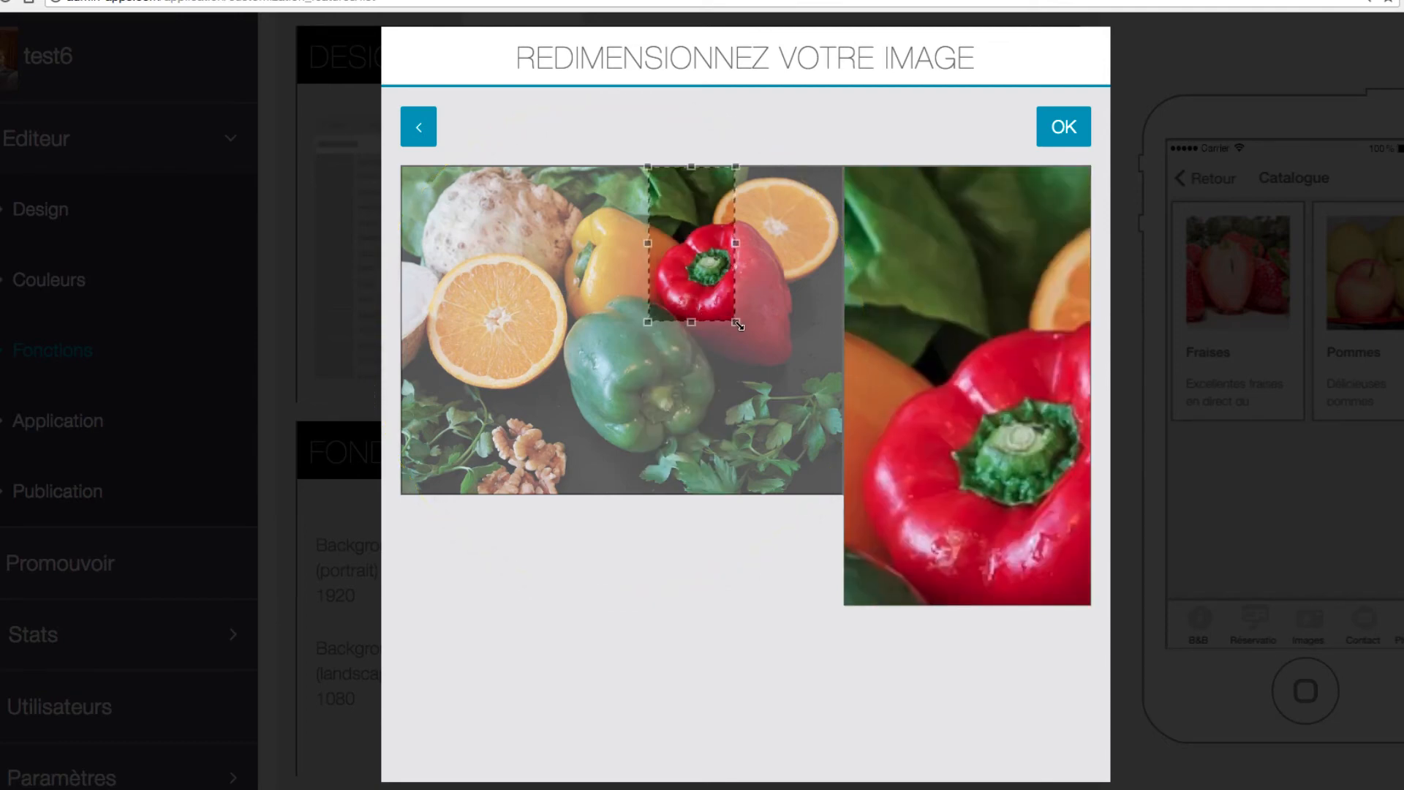
left_click_drag(737, 327, 858, 523)
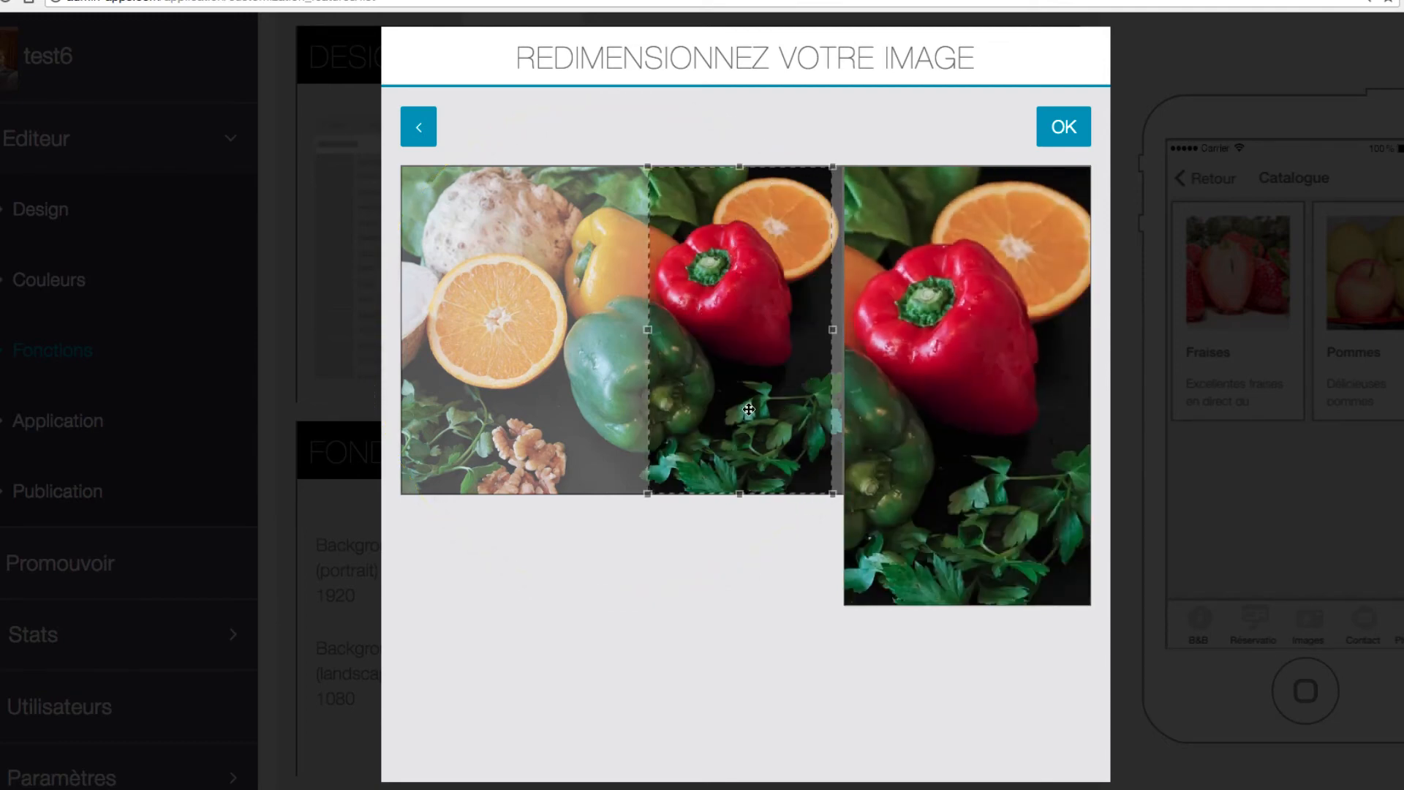
mouse_move(738, 379)
left_mouse_down()
mouse_move(612, 379)
mouse_move(724, 366)
left_mouse_up()
left_click(1074, 117)
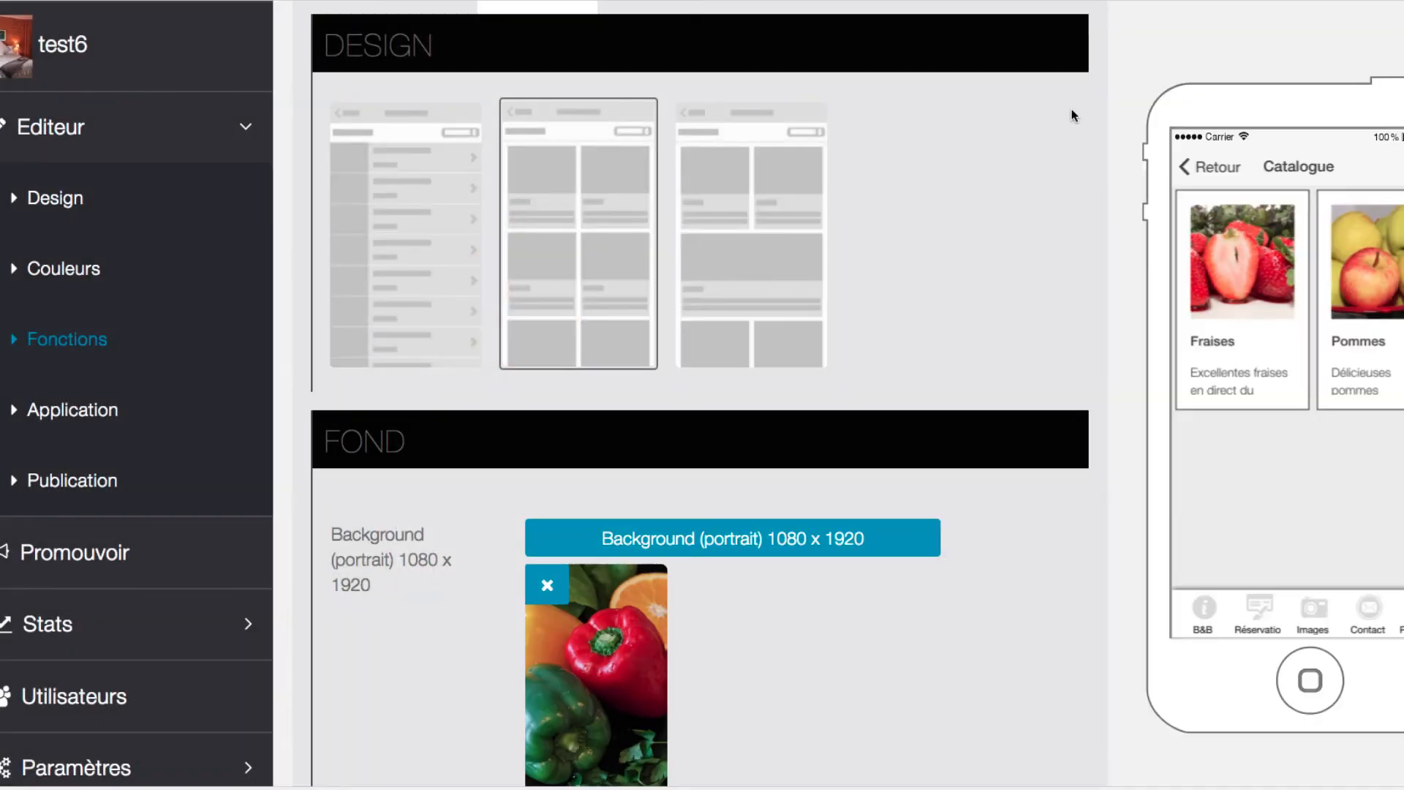
Upload food-3248742_640.jpg from Downloads as the Catalogue page's landscape background
scroll(1091, 486, "down", 5)
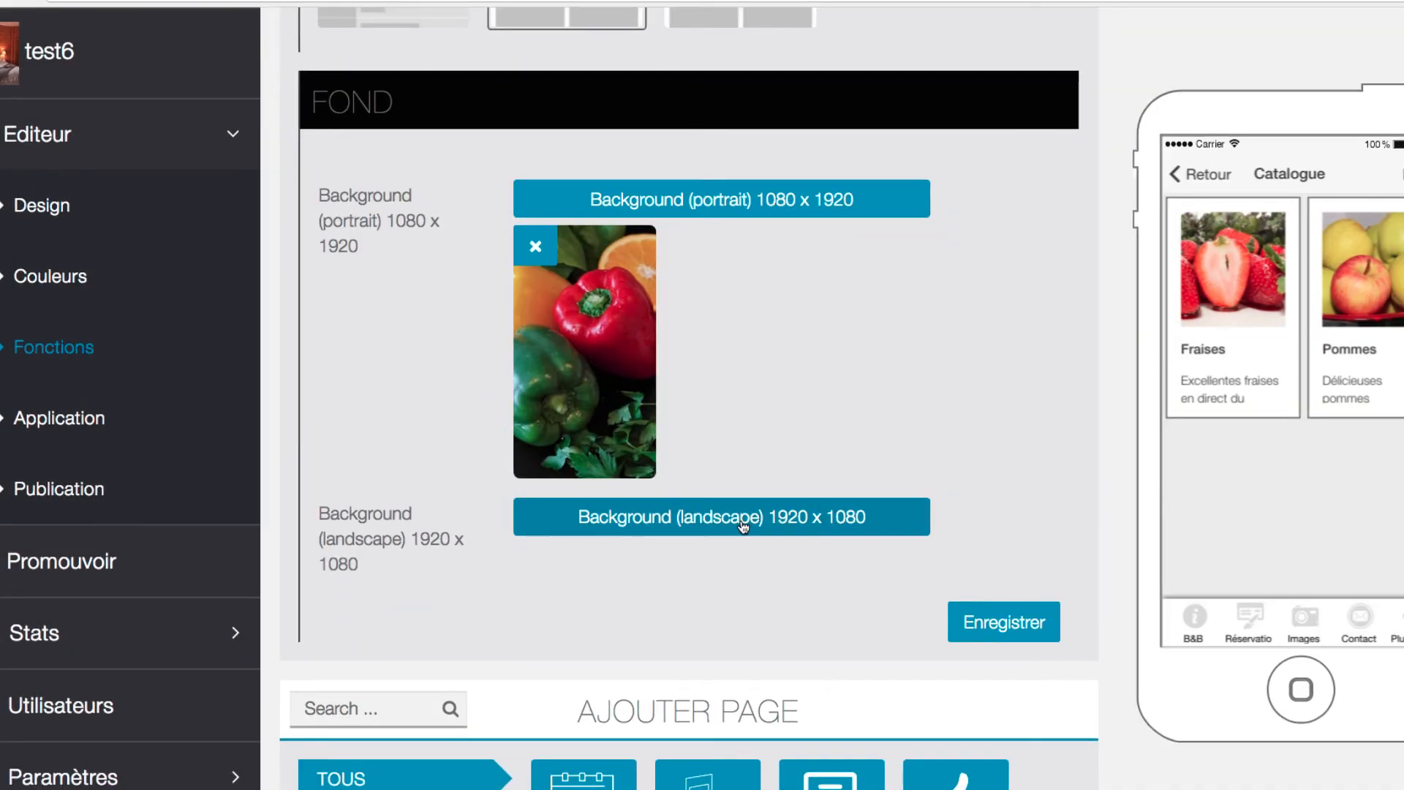
left_click(743, 526)
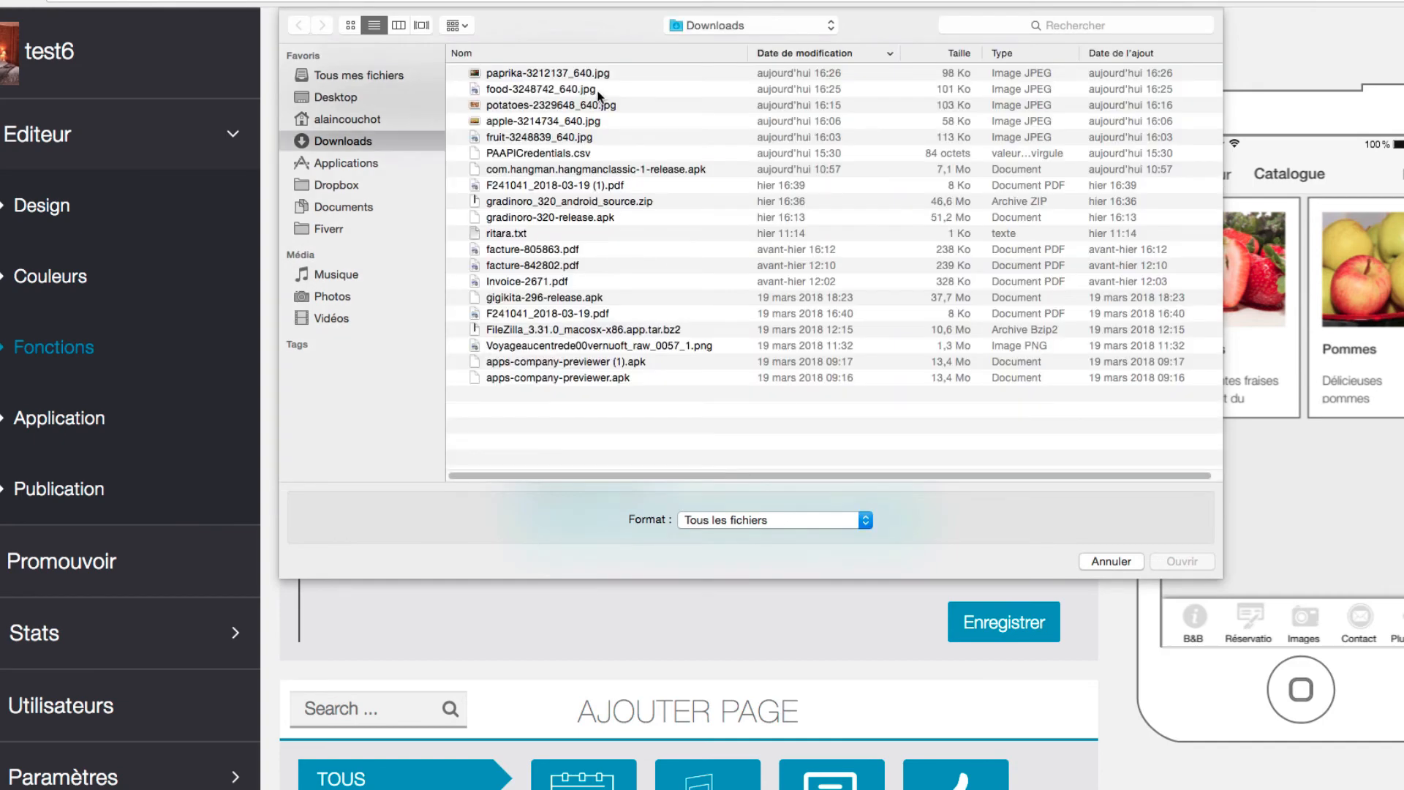
left_click(594, 92)
left_click(1126, 558)
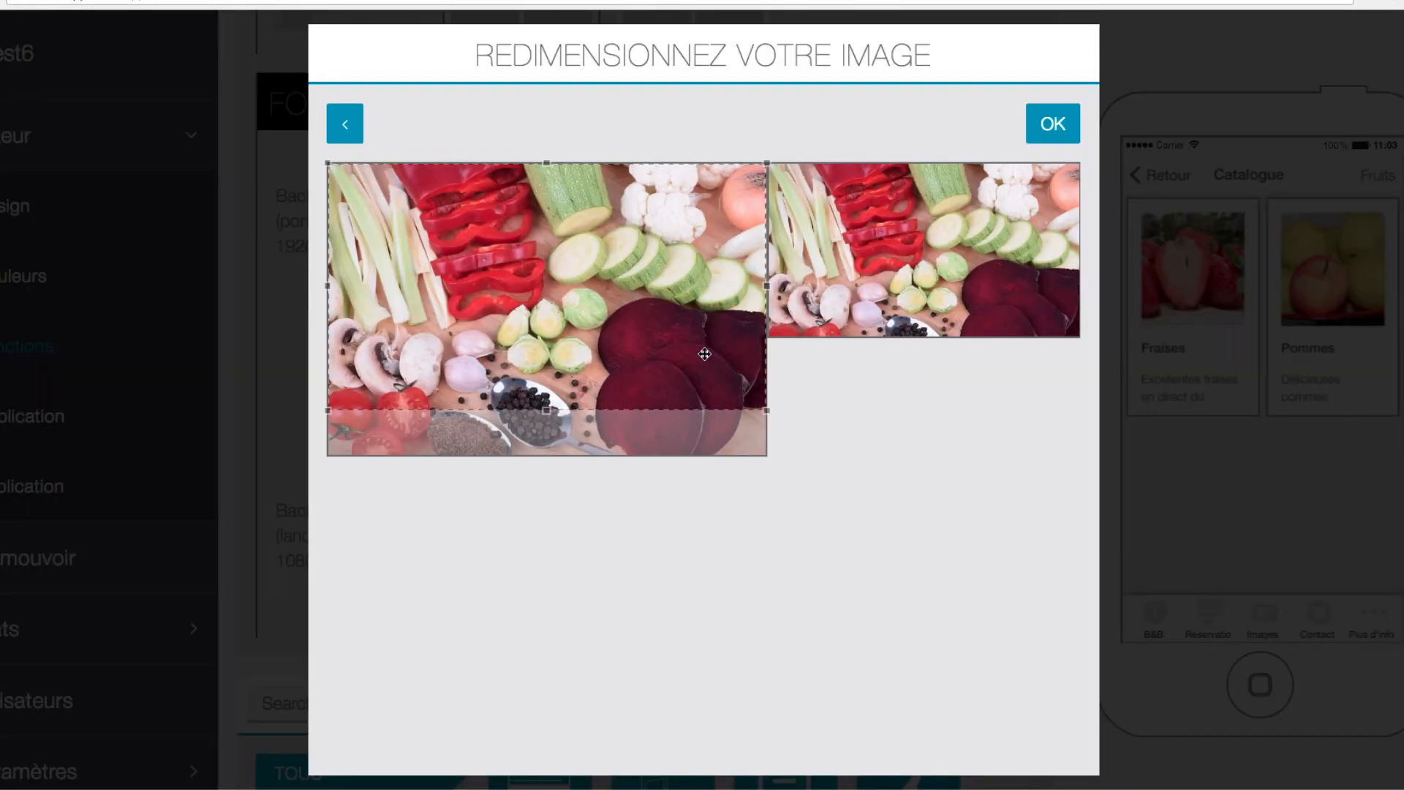
Shift the landscape crop area slightly downward, accept the crop, and save the Catalogue page's design settings
left_click_drag(519, 279, 525, 322)
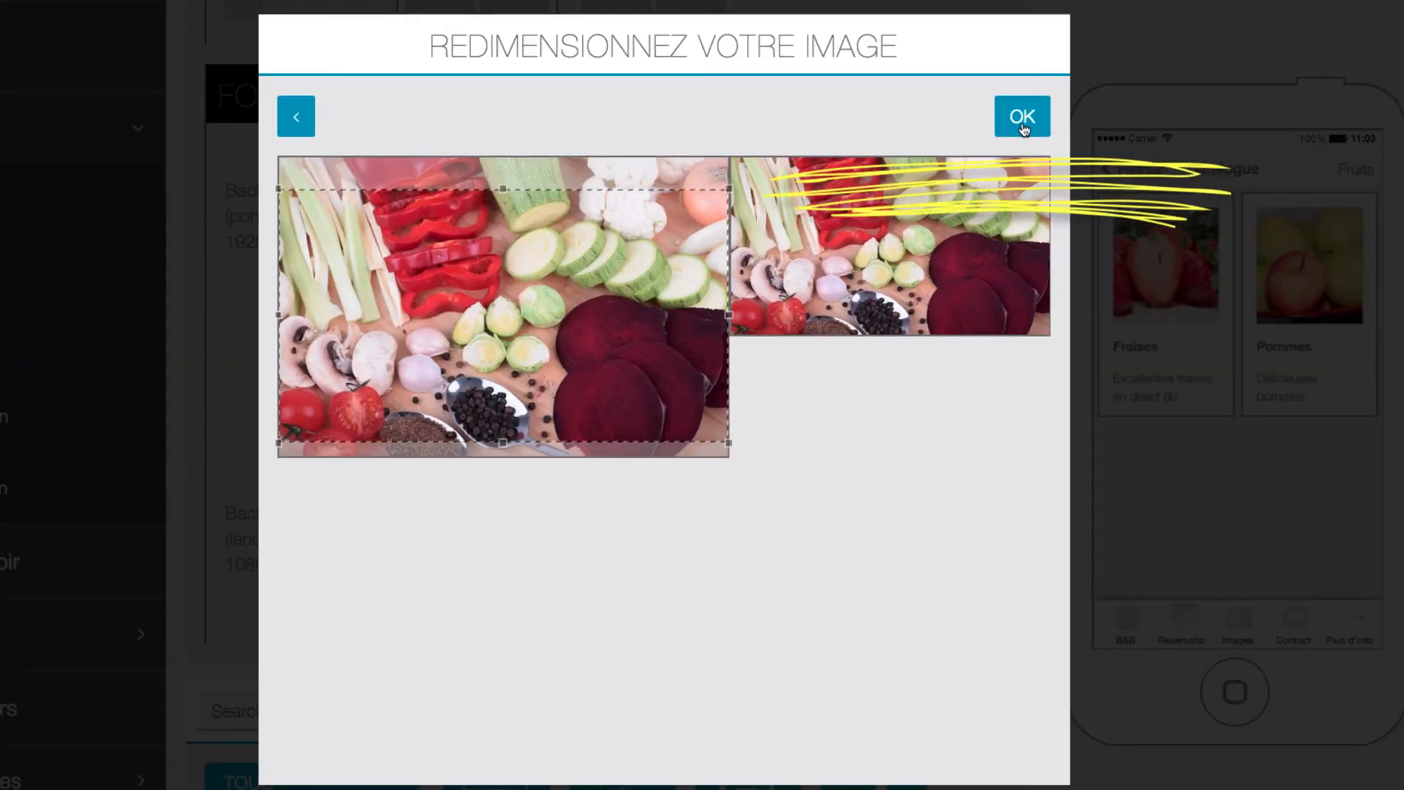
left_click(1052, 124)
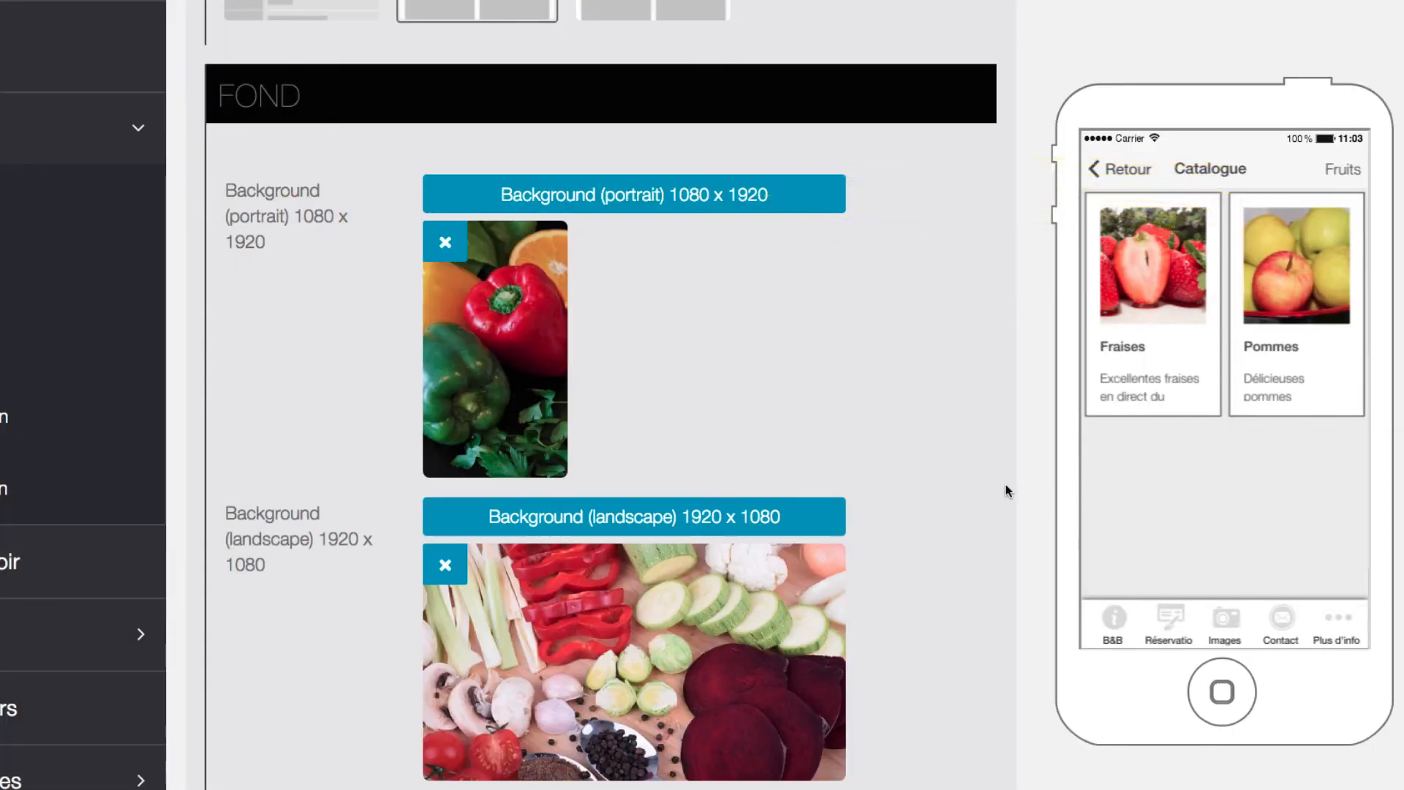
scroll(1028, 481, "down", 4)
left_click(964, 533)
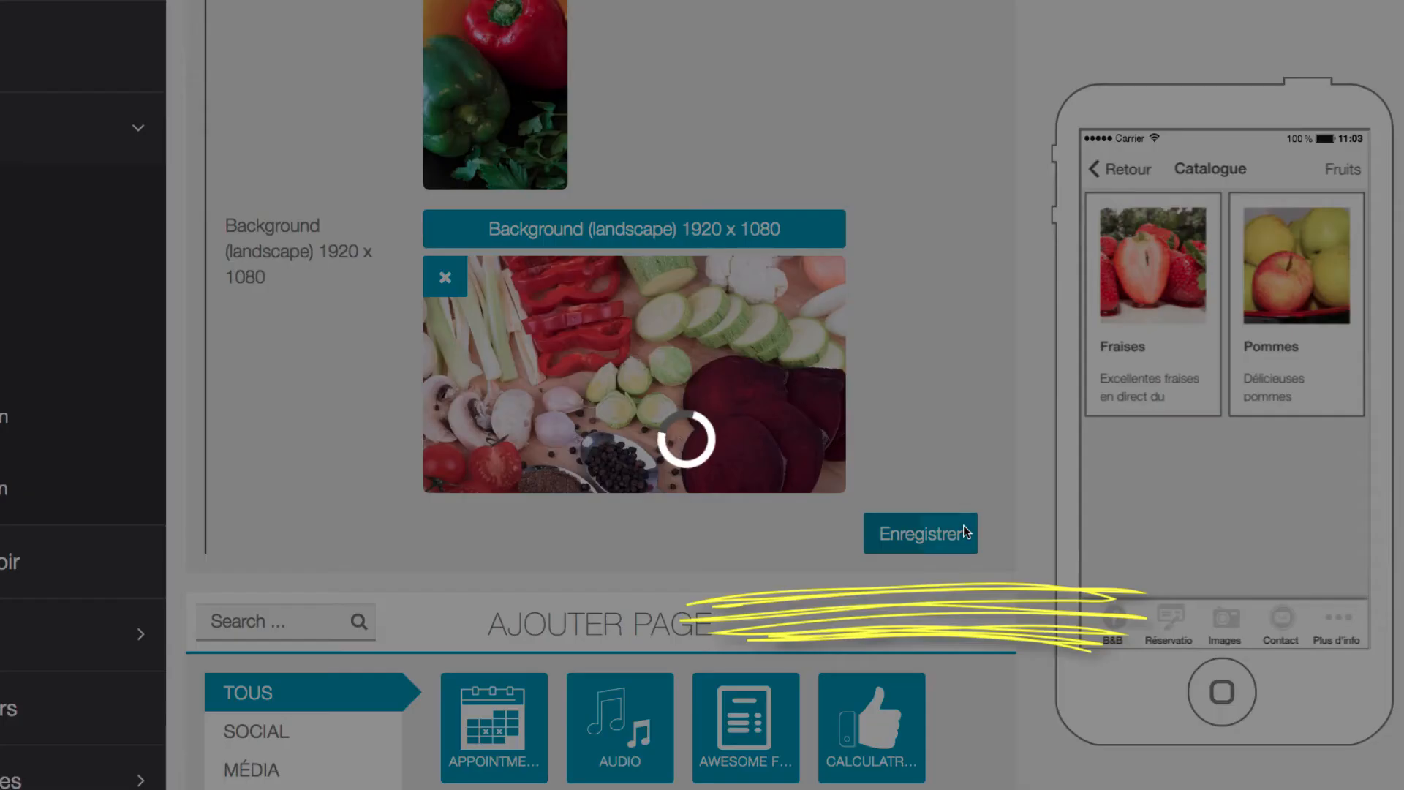